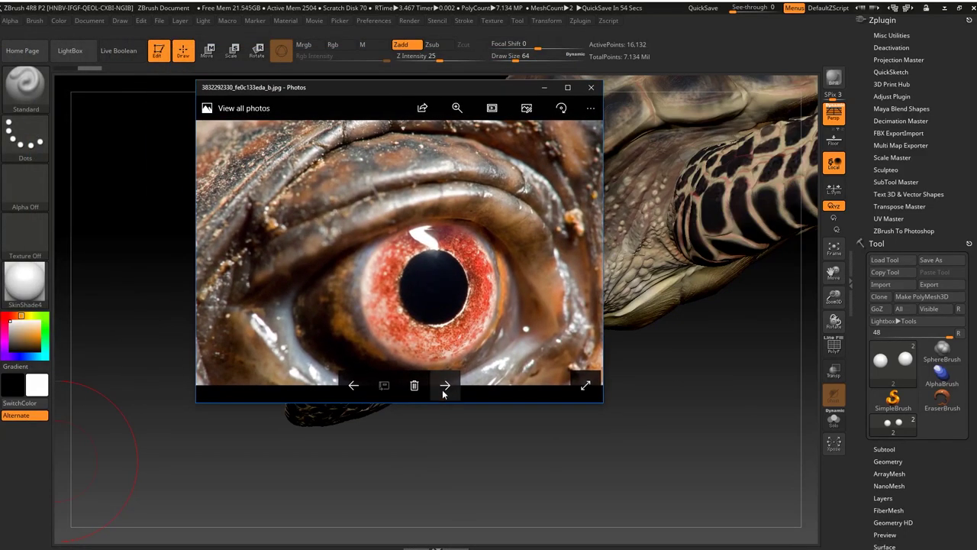
Step: Advance to the next turtle-eye reference photo and zoom in and out to study it
{"action": "left_click", "coordinate": [445, 386]}
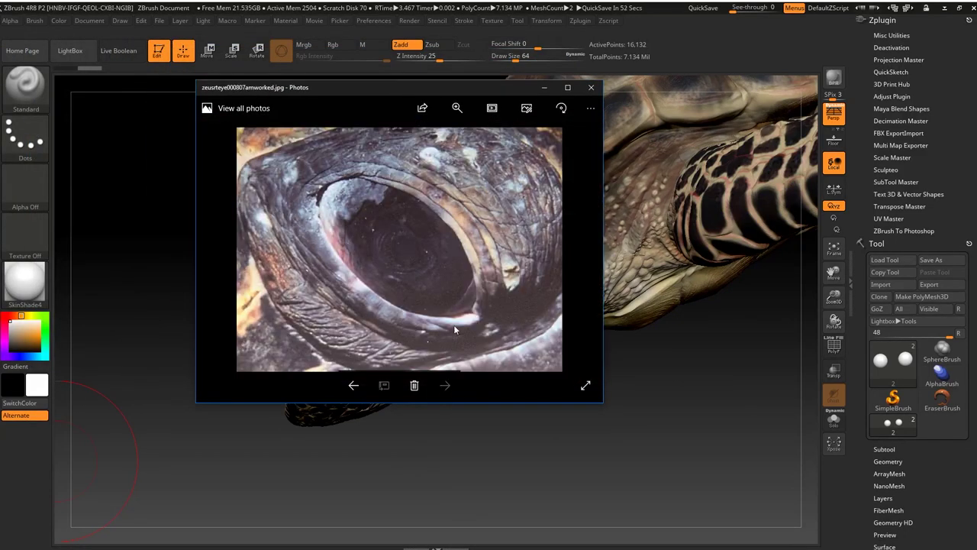
{"action": "scroll", "coordinate": [453, 324], "scroll_direction": "up", "scroll_amount": 2}
{"action": "scroll", "coordinate": [440, 250], "scroll_direction": "up", "scroll_amount": 2}
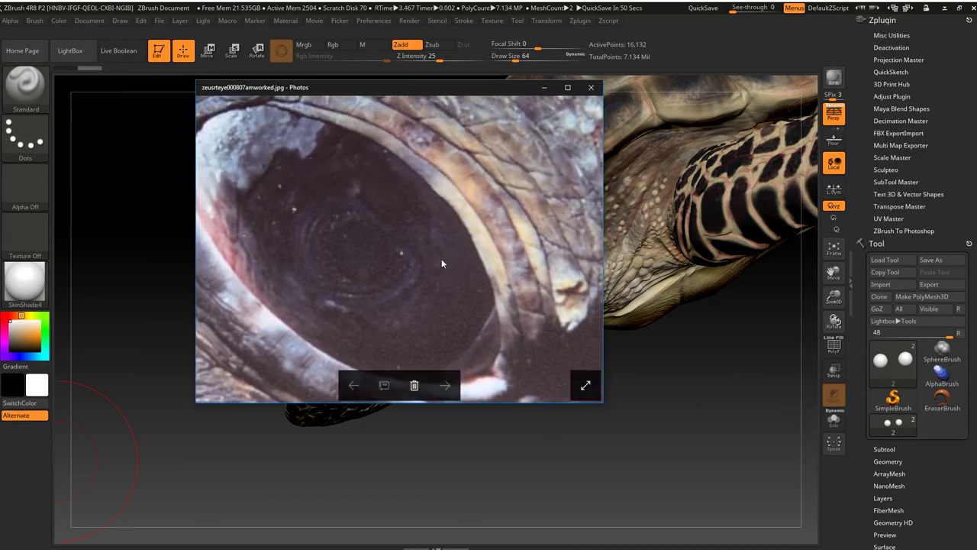
{"action": "scroll", "coordinate": [442, 261], "scroll_direction": "down", "scroll_amount": 2}
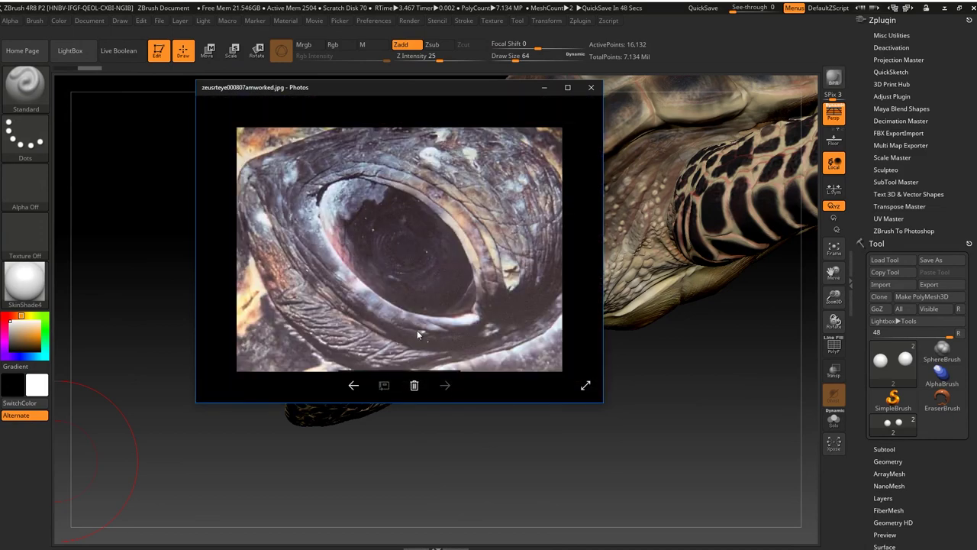
{"action": "scroll", "coordinate": [417, 330], "scroll_direction": "up", "scroll_amount": 2}
{"action": "scroll", "coordinate": [417, 329], "scroll_direction": "down", "scroll_amount": 2}
Step: Step back through earlier references, including the red turtle-eye photo, then leave the Photos viewer
{"action": "left_click", "coordinate": [354, 386]}
{"action": "left_click", "coordinate": [354, 385]}
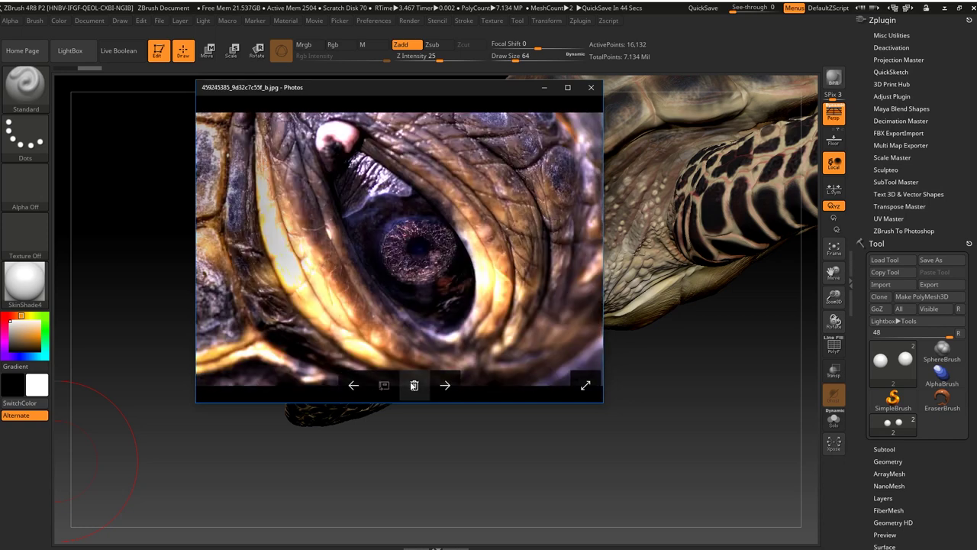
{"action": "left_click", "coordinate": [353, 385]}
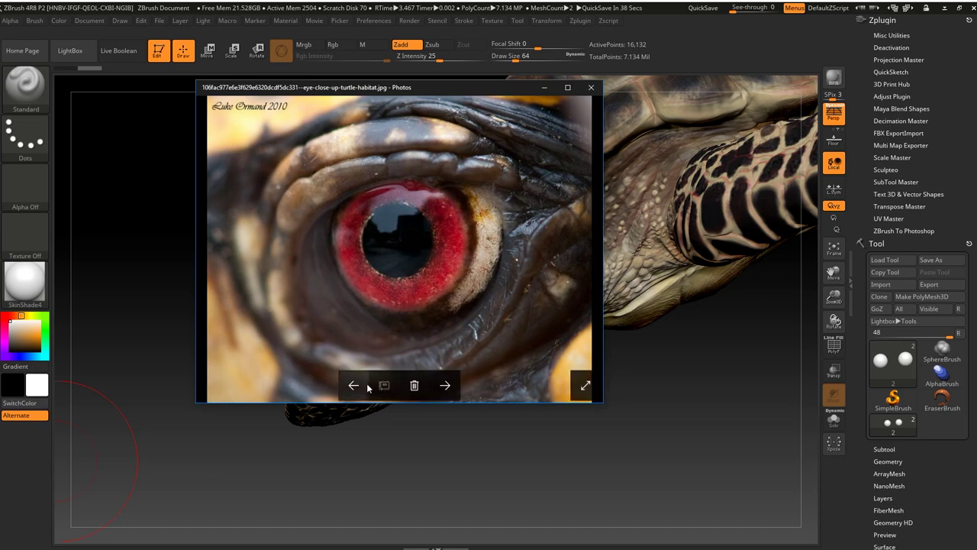
{"action": "left_click", "coordinate": [355, 387]}
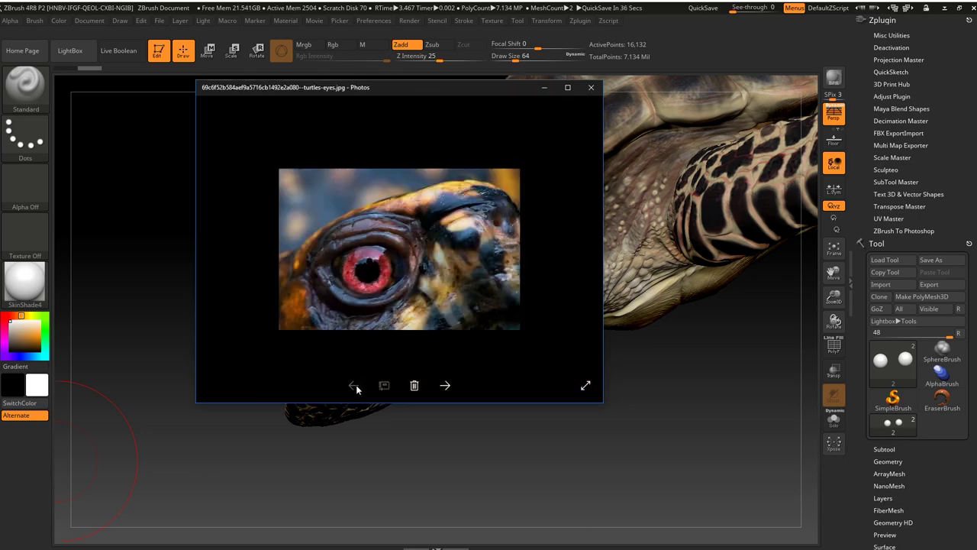
{"action": "left_click_drag", "start_coordinate": [368, 86], "coordinate": [287, 96]}
{"action": "key", "text": "alt+Tab"}
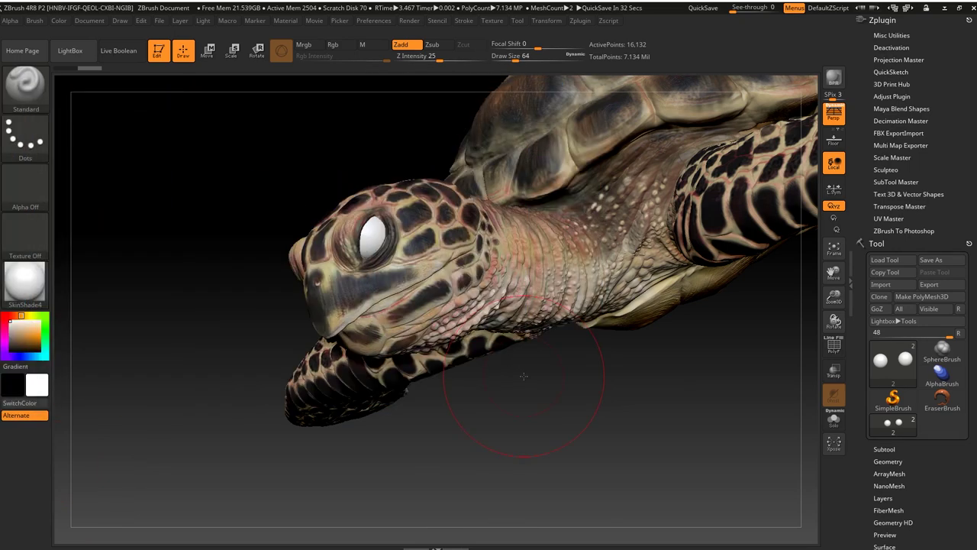
Step: Solo the eyeball subtool, hide the left sphere, and bring up Geometry's Modify Topology options
{"action": "mouse_move", "coordinate": [524, 376]}
{"action": "left_mouse_down"}
{"action": "mouse_move", "coordinate": [677, 427]}
{"action": "mouse_move", "coordinate": [567, 333]}
{"action": "left_mouse_up"}
{"action": "left_click", "coordinate": [832, 418]}
{"action": "key", "text": "f"}
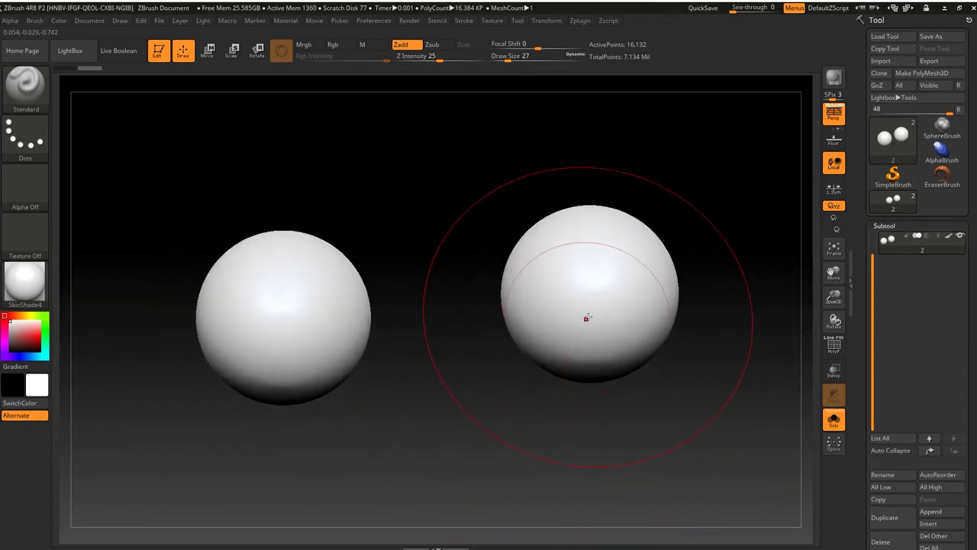
{"action": "left_click_drag", "start_coordinate": [126, 174], "coordinate": [447, 410], "text": "ctrl+alt+shift"}
{"action": "scroll", "coordinate": [947, 401], "scroll_direction": "down", "scroll_amount": 3}
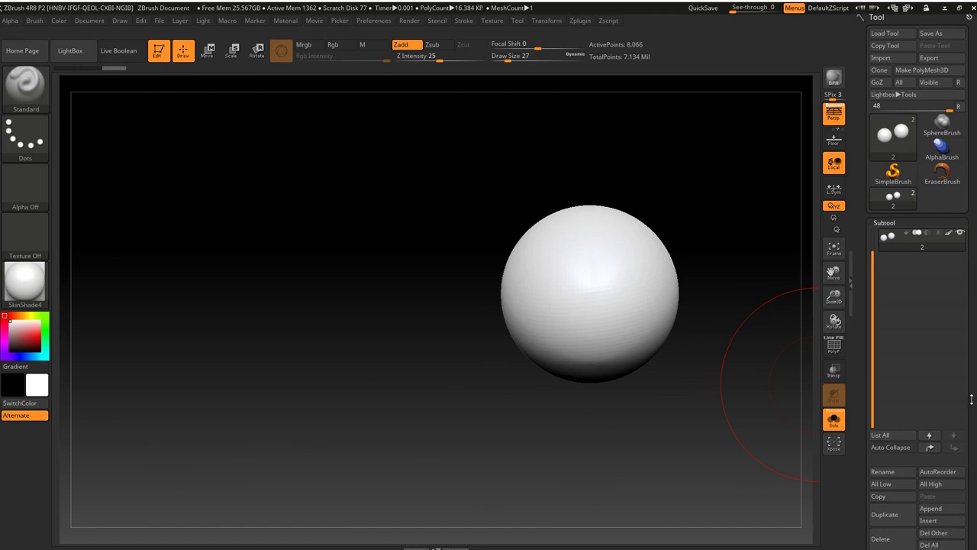
{"action": "scroll", "coordinate": [939, 389], "scroll_direction": "down", "scroll_amount": 3}
{"action": "left_click", "coordinate": [893, 385]}
{"action": "left_click", "coordinate": [915, 208]}
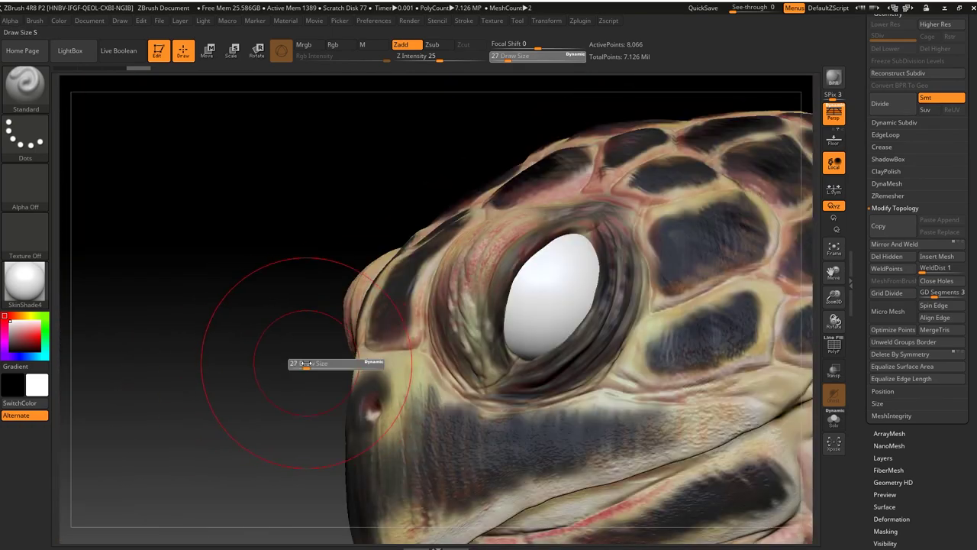
Step: Lower Draw Size to 7 and duplicate the eyeball subtool
{"action": "key", "text": "s"}
{"action": "left_click_drag", "start_coordinate": [284, 359], "coordinate": [281, 359]}
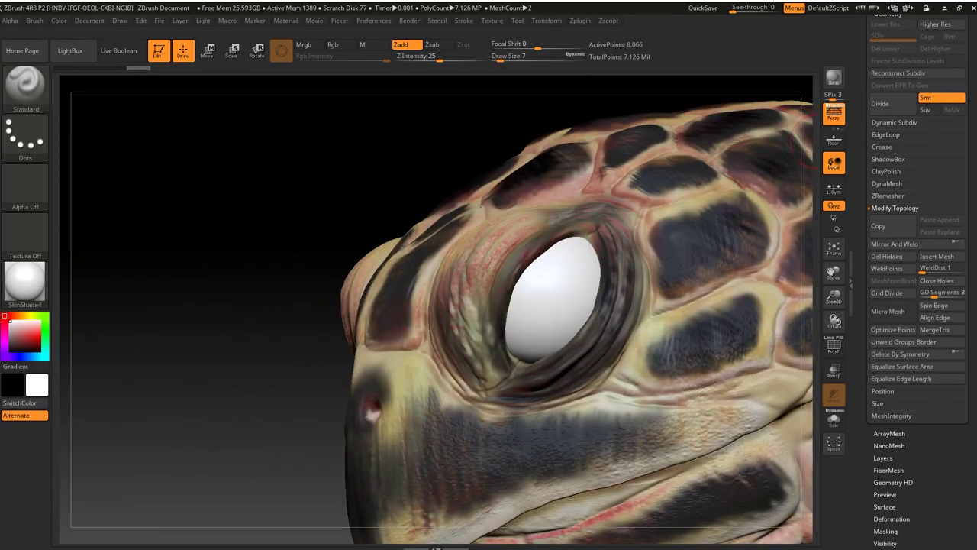
{"action": "scroll", "coordinate": [941, 115], "scroll_direction": "up", "scroll_amount": 4}
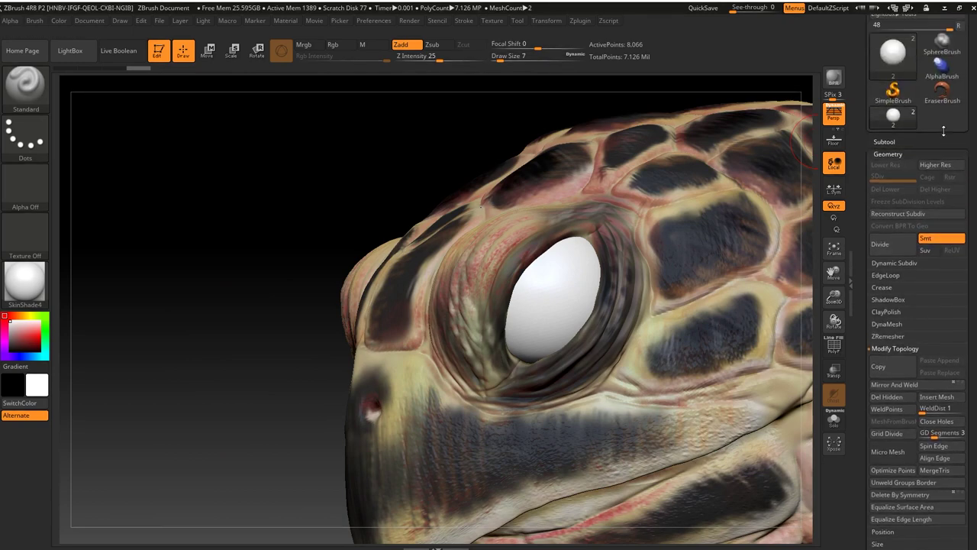
{"action": "left_click", "coordinate": [898, 144]}
{"action": "scroll", "coordinate": [901, 229], "scroll_direction": "down", "scroll_amount": 1}
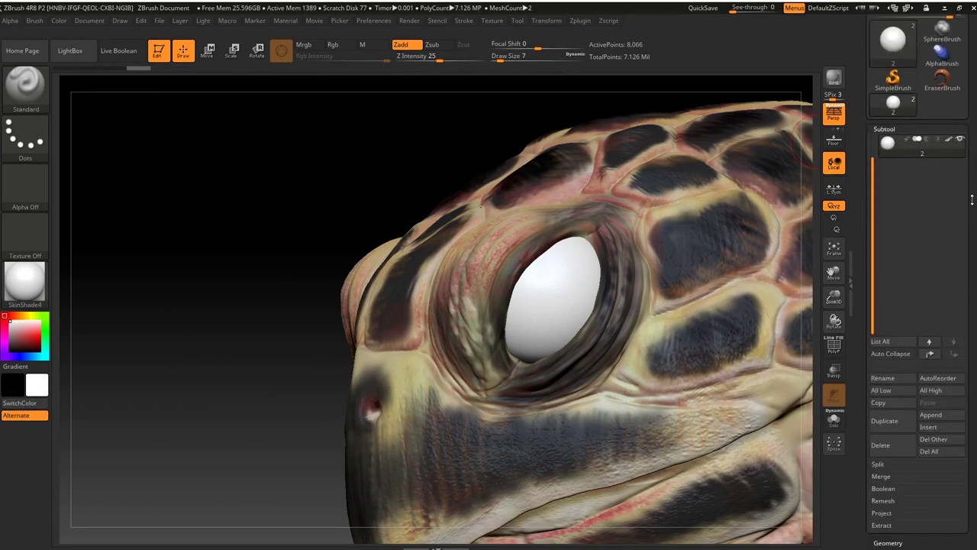
{"action": "left_click", "coordinate": [890, 418]}
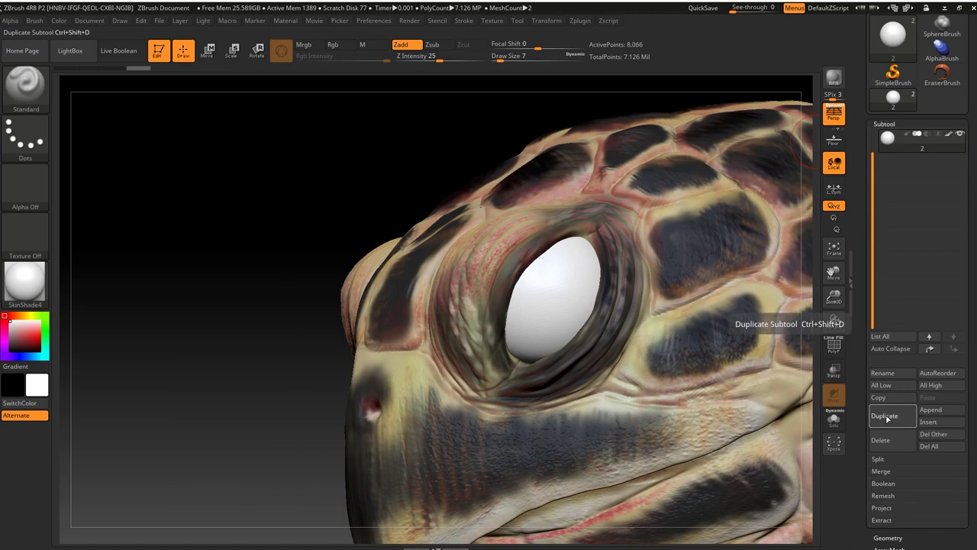
Step: Zoom in on the eye, set Draw Size to 3, and select the ClayBuildup brush
{"action": "left_click_drag", "start_coordinate": [208, 357], "coordinate": [599, 241]}
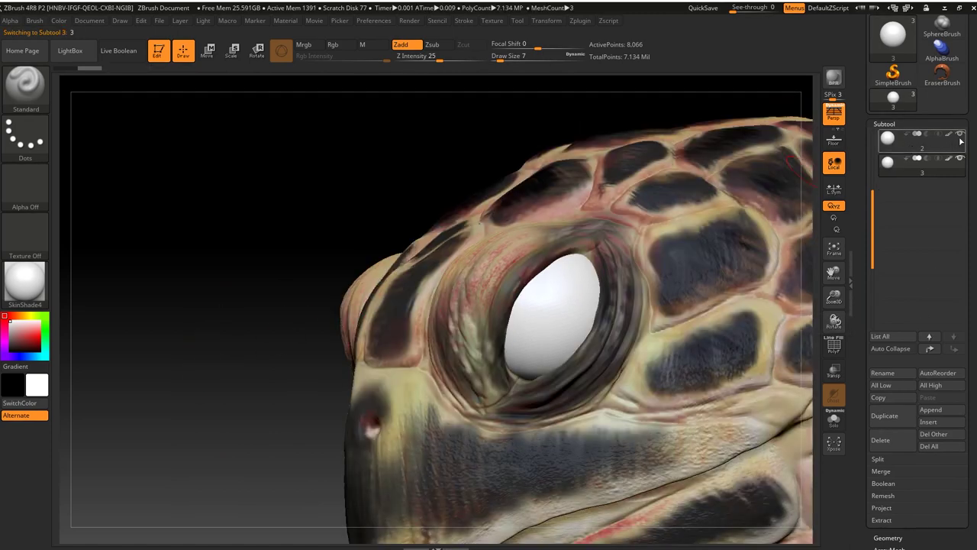
{"action": "left_click_drag", "start_coordinate": [136, 333], "coordinate": [524, 280]}
{"action": "key", "text": "s"}
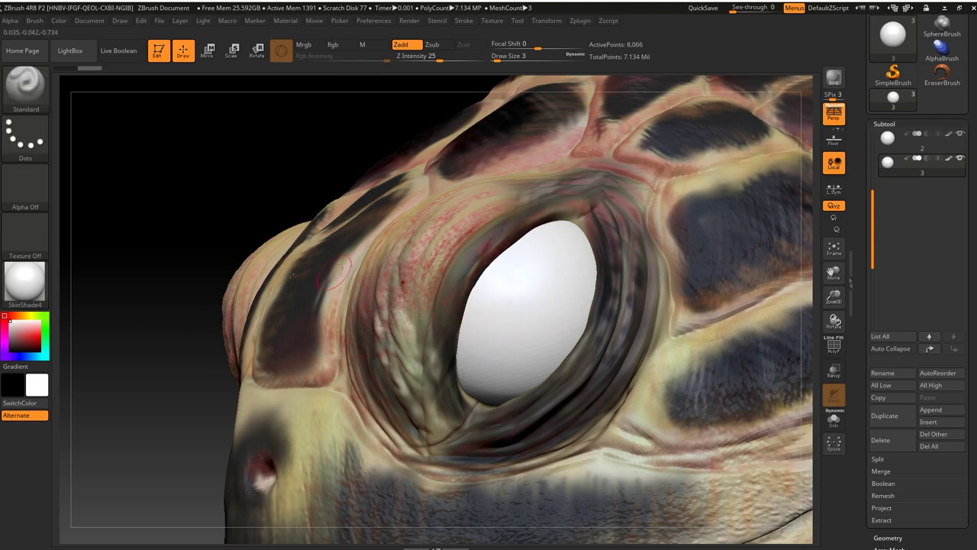
{"action": "key", "text": "b"}
{"action": "left_click", "coordinate": [93, 267]}
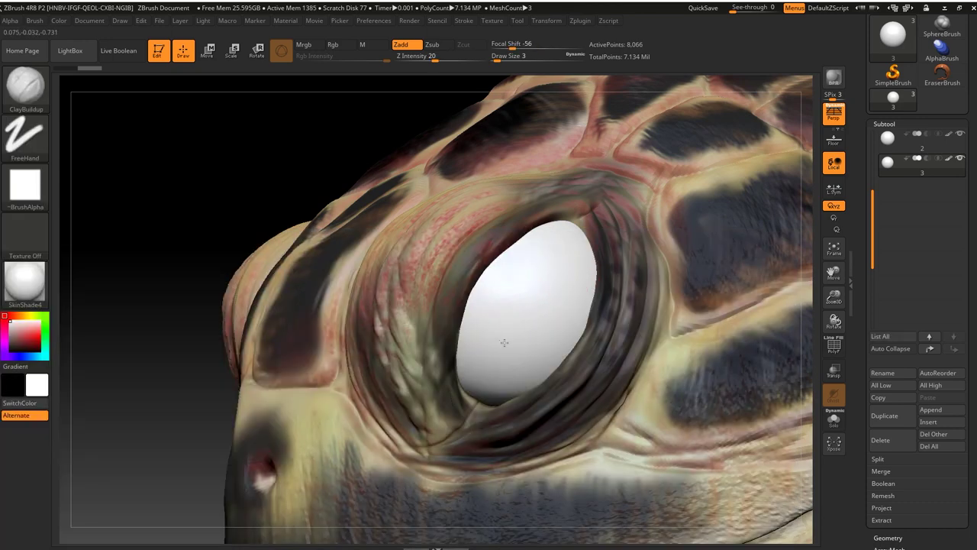
Step: Turn off polypaint on the first eyeball and subdivide both eyeball subtools
{"action": "left_click", "coordinate": [952, 138]}
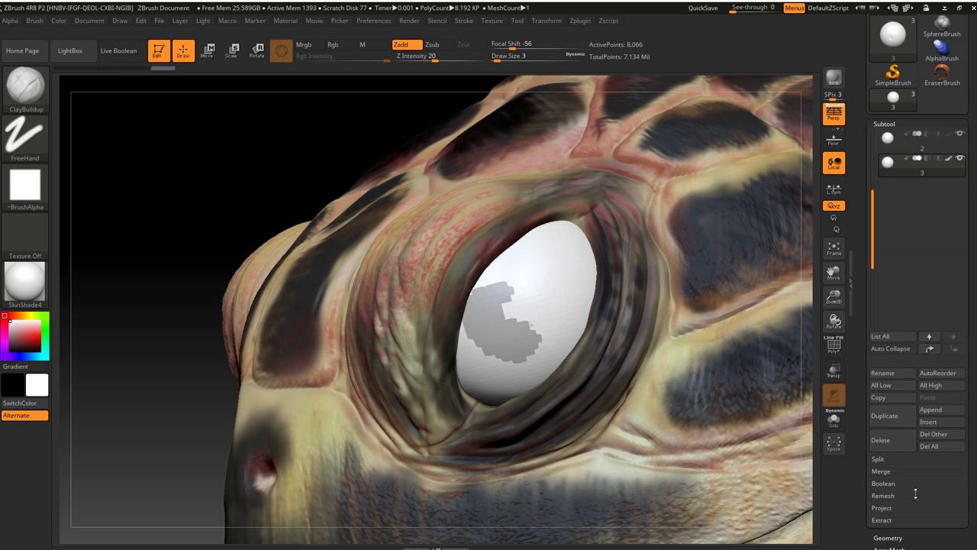
{"action": "left_click", "coordinate": [888, 538]}
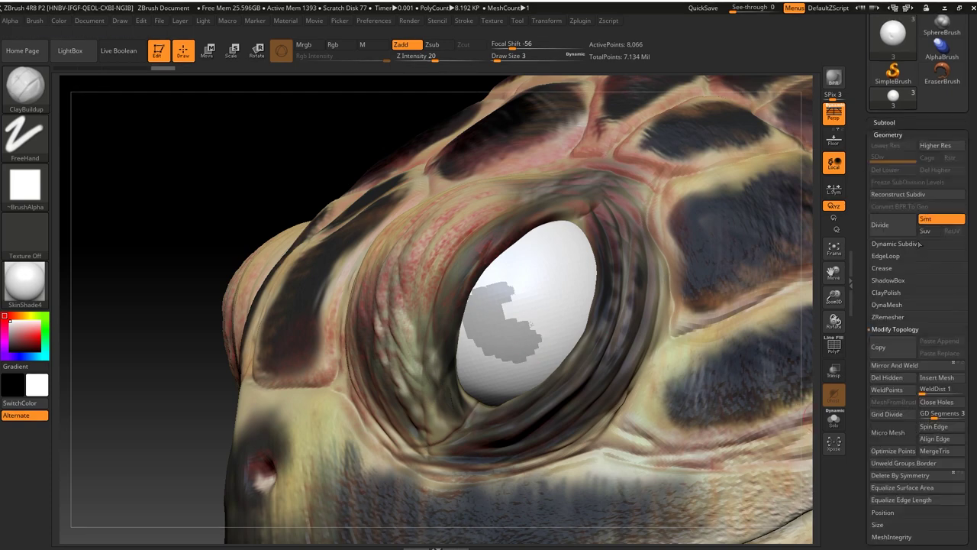
{"action": "key", "text": "d"}
{"action": "key", "text": "d"}
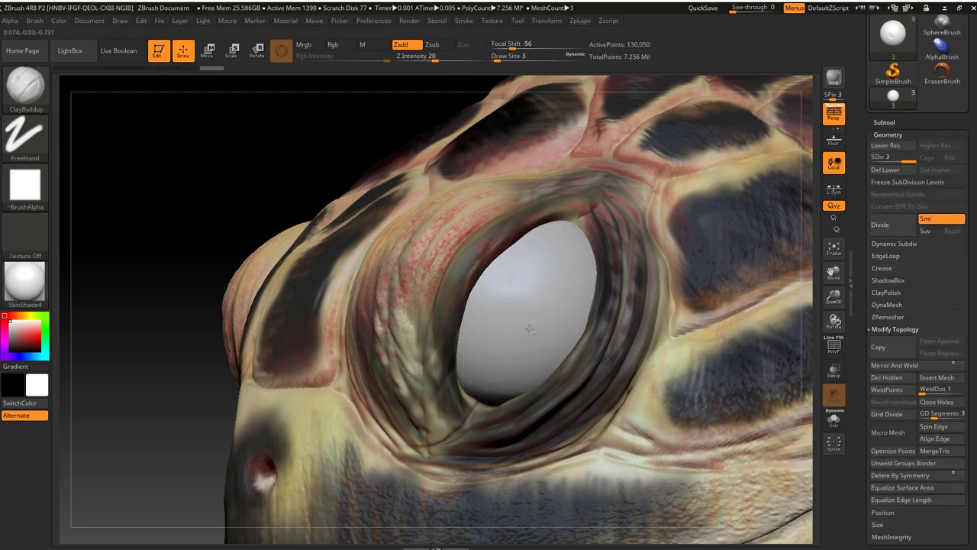
{"action": "left_click", "coordinate": [888, 134]}
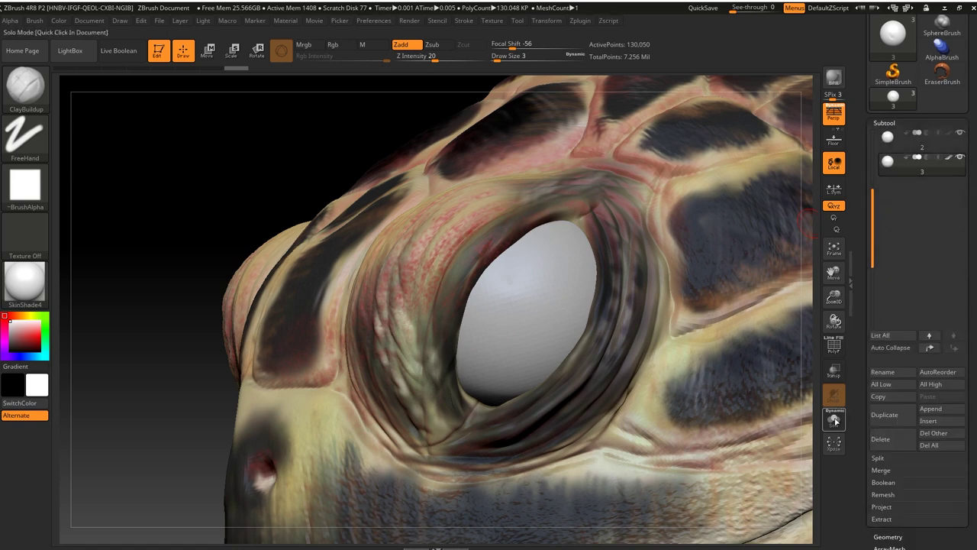
{"action": "left_click", "coordinate": [834, 419]}
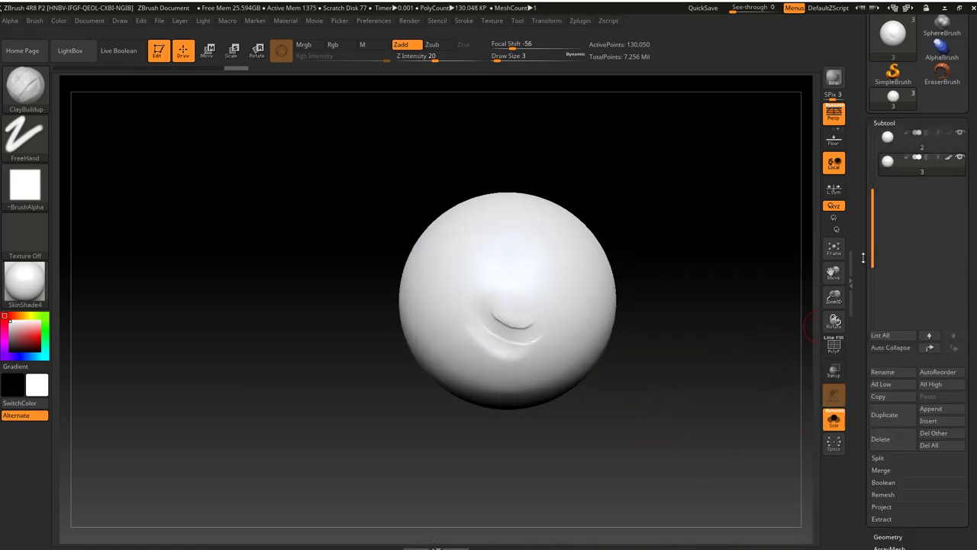
{"action": "left_click", "coordinate": [887, 160]}
{"action": "left_click", "coordinate": [888, 537]}
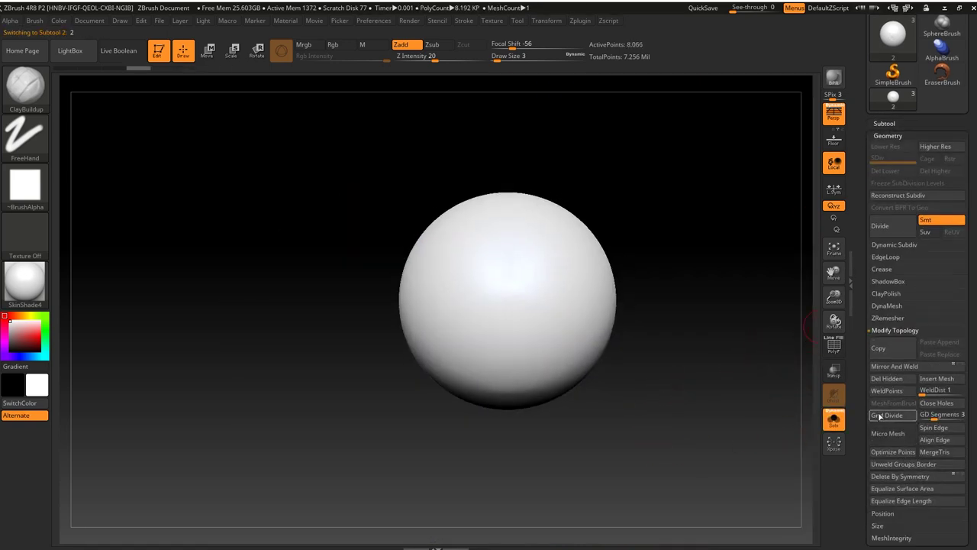
{"action": "left_click", "coordinate": [834, 419]}
{"action": "left_click", "coordinate": [893, 229]}
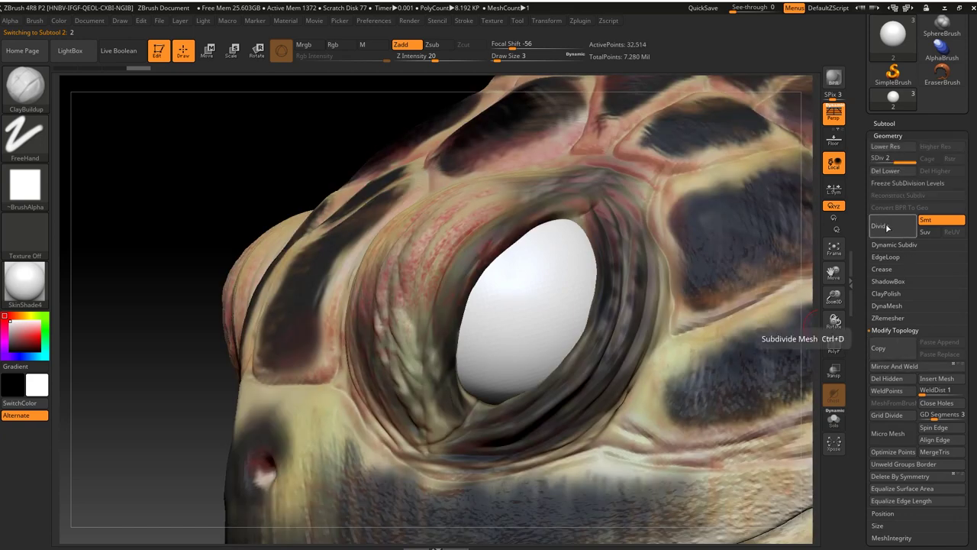
Step: Mask the lower part of the duplicate eyeball, then extend the mask upward across it
{"action": "left_click", "coordinate": [884, 122]}
{"action": "left_click_drag", "start_coordinate": [488, 297], "coordinate": [532, 334], "text": "ctrl"}
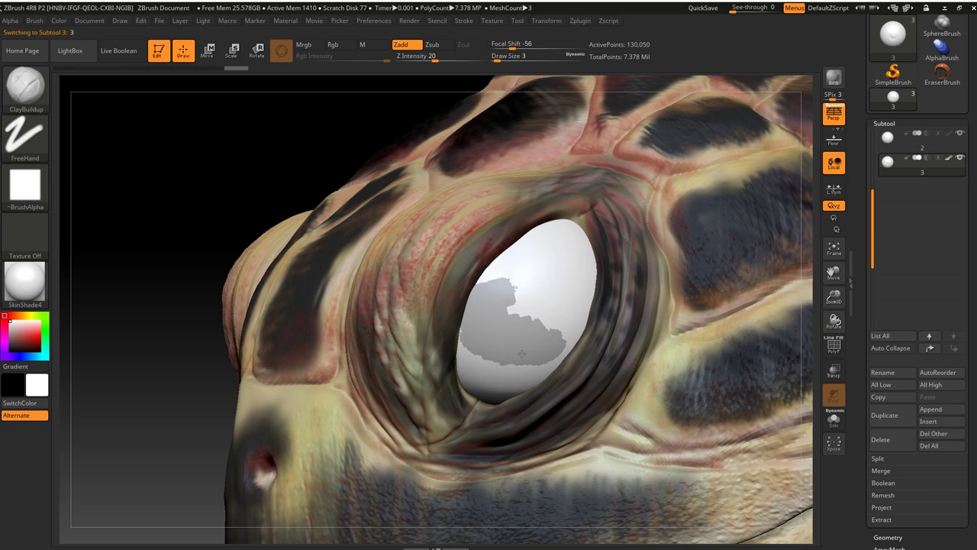
{"action": "left_click", "coordinate": [899, 536]}
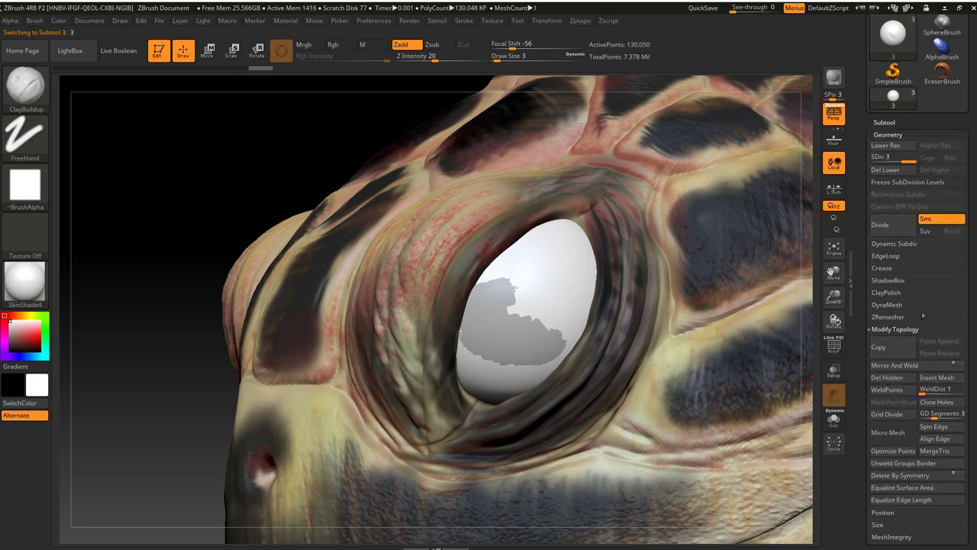
{"action": "left_click", "coordinate": [899, 234]}
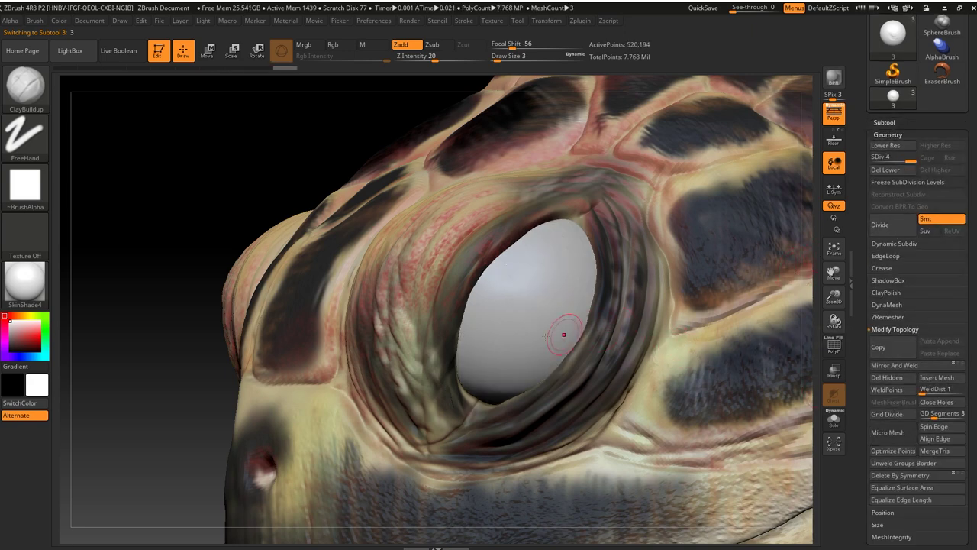
{"action": "key", "text": "ctrl+z"}
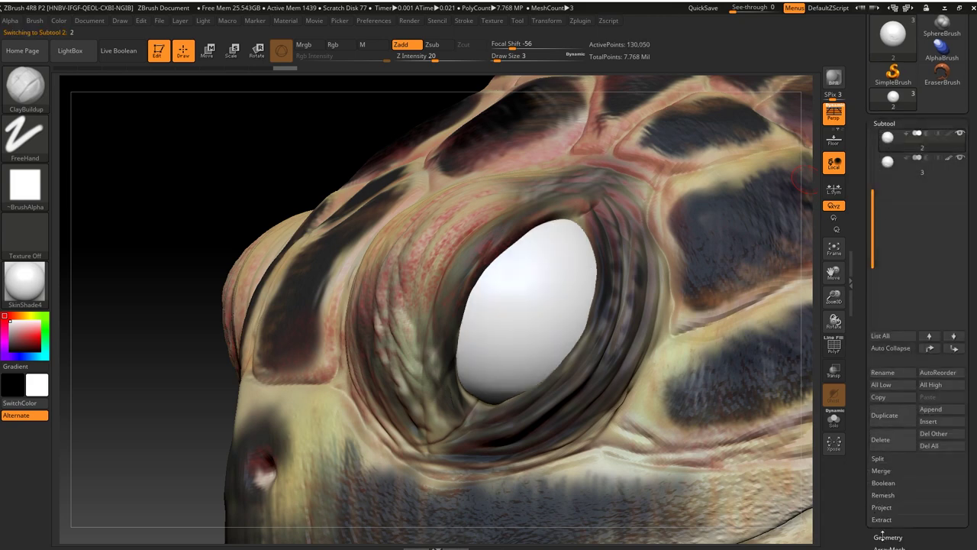
{"action": "left_click", "coordinate": [884, 123]}
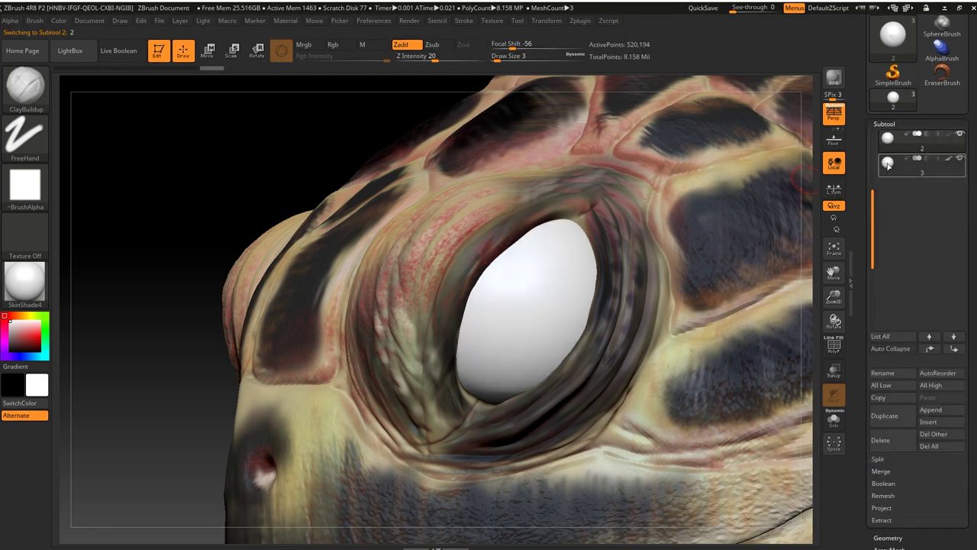
{"action": "left_click", "coordinate": [535, 313], "text": "alt"}
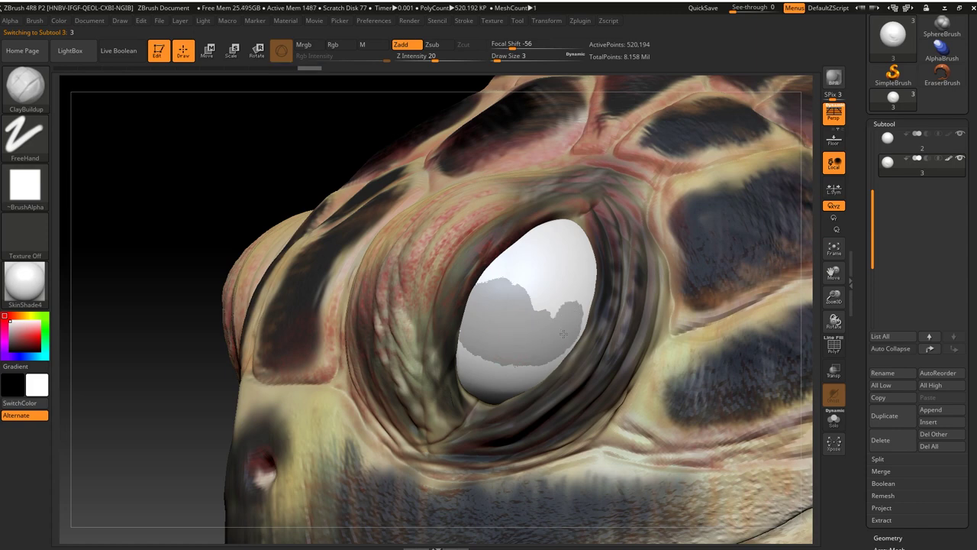
{"action": "left_click_drag", "start_coordinate": [563, 334], "coordinate": [577, 296], "text": "ctrl"}
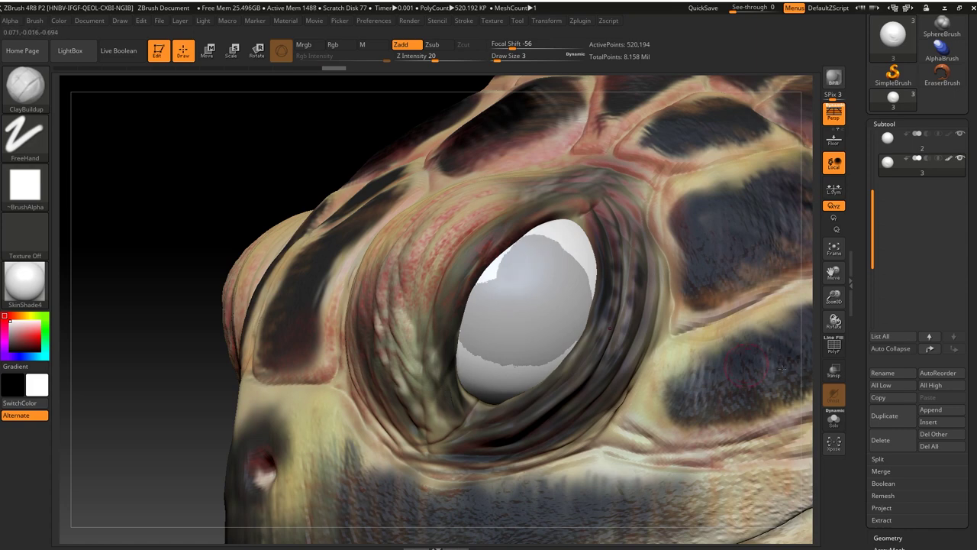
Step: Solo the eyeball and layer ClayBuildup strokes on its centre at Draw Size 8, smoothing the plateau
{"action": "left_click", "coordinate": [833, 418]}
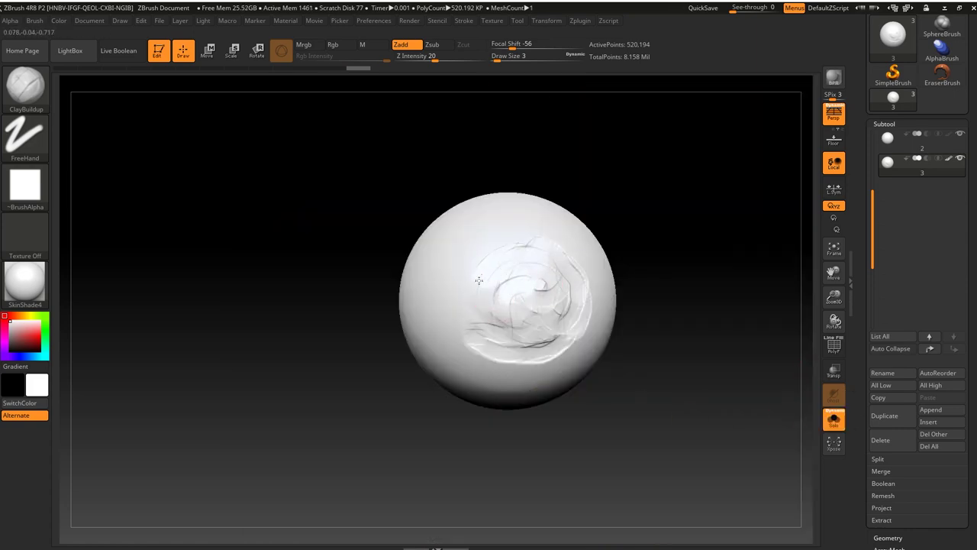
{"action": "left_click_drag", "start_coordinate": [500, 253], "coordinate": [534, 305]}
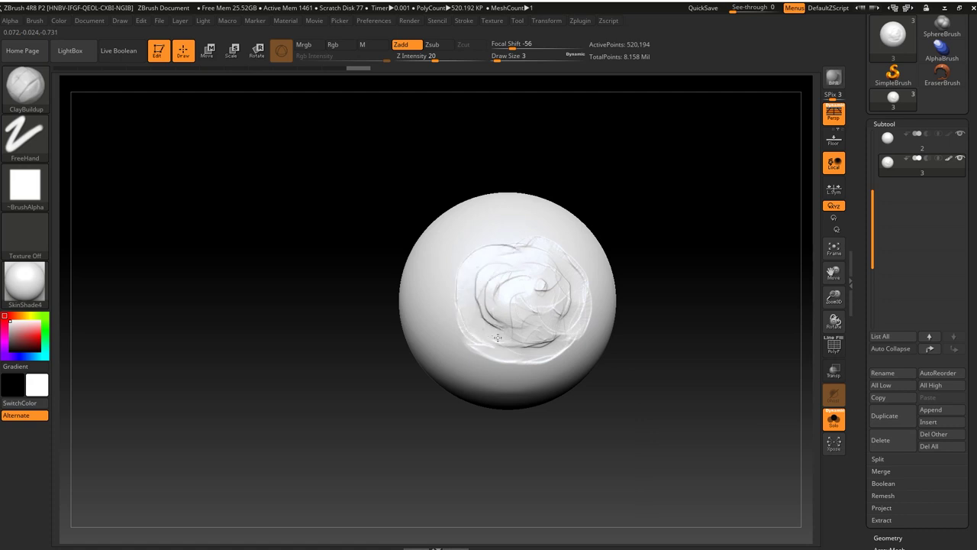
{"action": "left_click_drag", "start_coordinate": [489, 283], "coordinate": [550, 328]}
{"action": "left_click_drag", "start_coordinate": [689, 268], "coordinate": [657, 271]}
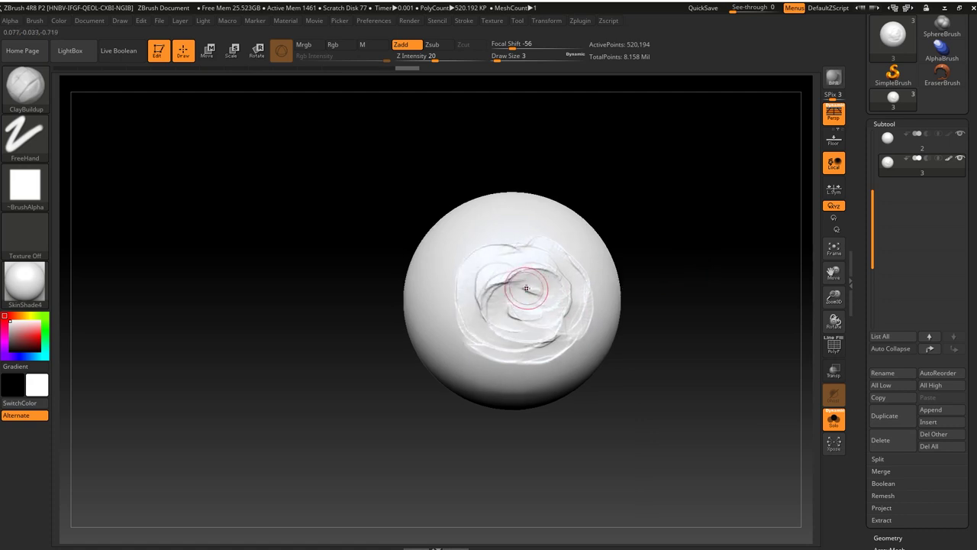
{"action": "key", "text": "s"}
{"action": "mouse_move", "coordinate": [534, 288]}
{"action": "left_mouse_down"}
{"action": "mouse_move", "coordinate": [552, 279]}
{"action": "mouse_move", "coordinate": [520, 255]}
{"action": "mouse_move", "coordinate": [527, 320]}
{"action": "mouse_move", "coordinate": [557, 301]}
{"action": "mouse_move", "coordinate": [561, 260]}
{"action": "mouse_move", "coordinate": [504, 244]}
{"action": "mouse_move", "coordinate": [500, 293]}
{"action": "mouse_move", "coordinate": [549, 246]}
{"action": "mouse_move", "coordinate": [504, 239]}
{"action": "mouse_move", "coordinate": [496, 281]}
{"action": "left_mouse_up"}
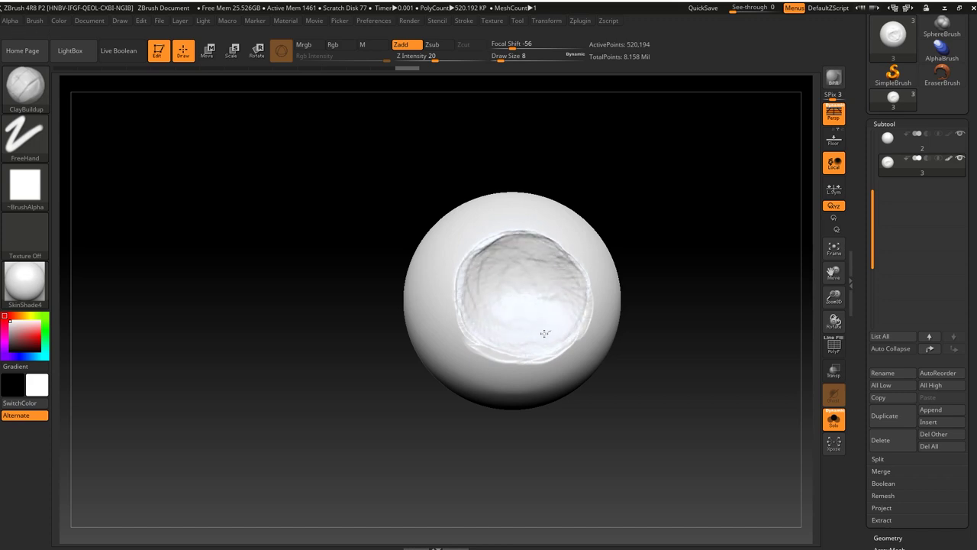
{"action": "mouse_move", "coordinate": [544, 332]}
{"action": "left_mouse_down"}
{"action": "mouse_move", "coordinate": [513, 343]}
{"action": "mouse_move", "coordinate": [493, 318]}
{"action": "mouse_move", "coordinate": [506, 254]}
{"action": "left_mouse_up"}
{"action": "mouse_move", "coordinate": [561, 276]}
{"action": "left_mouse_down"}
{"action": "mouse_move", "coordinate": [539, 266]}
{"action": "mouse_move", "coordinate": [552, 286]}
{"action": "mouse_move", "coordinate": [511, 305]}
{"action": "mouse_move", "coordinate": [552, 275]}
{"action": "left_mouse_up"}
Step: Switch to the Standard brush with DragRect stroke and Alpha 01, raising Z Intensity to 60
{"action": "key", "text": "b"}
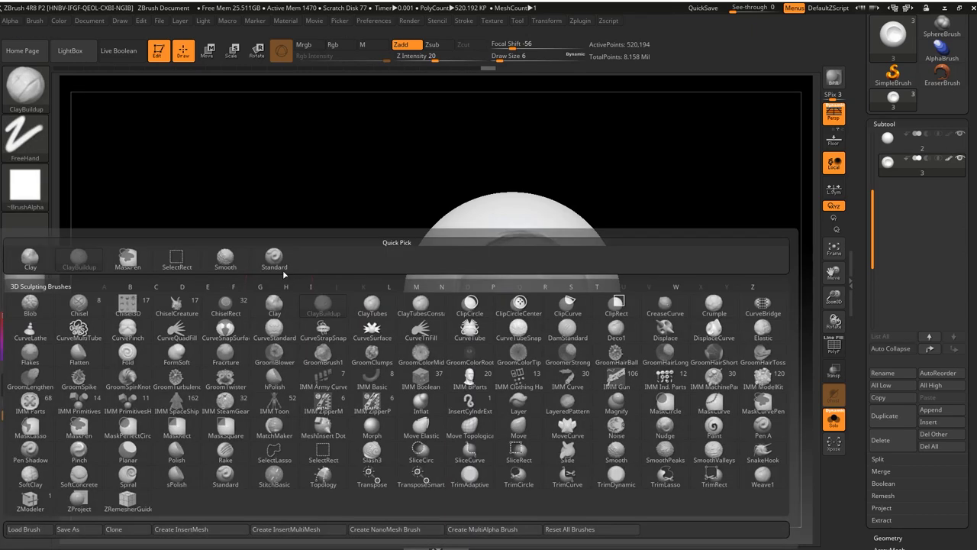
{"action": "key", "text": "s"}
{"action": "key", "text": "t"}
{"action": "left_click", "coordinate": [25, 134]}
{"action": "left_click", "coordinate": [136, 144]}
{"action": "left_click", "coordinate": [42, 185]}
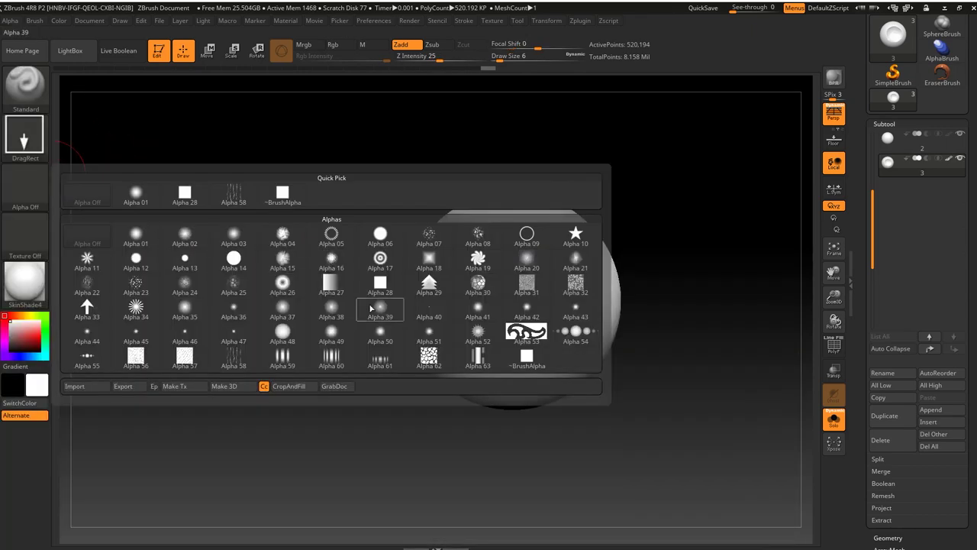
{"action": "left_click", "coordinate": [140, 201]}
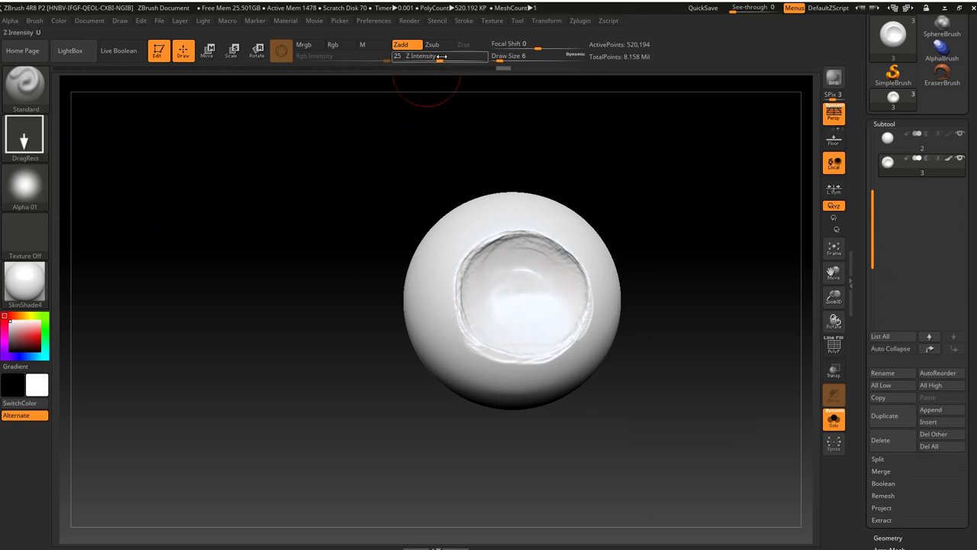
{"action": "left_click_drag", "start_coordinate": [439, 55], "coordinate": [463, 55]}
Step: Press a rounded bump into the socket centre, smooth it, and test an Alpha 06 dent
{"action": "left_click_drag", "start_coordinate": [519, 292], "coordinate": [565, 382]}
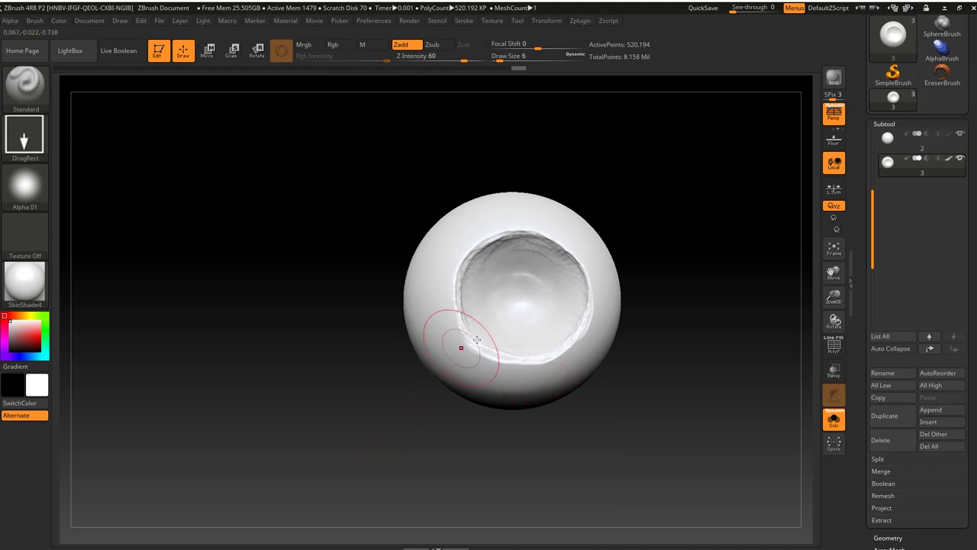
{"action": "left_click_drag", "start_coordinate": [461, 347], "coordinate": [607, 407], "text": "shift"}
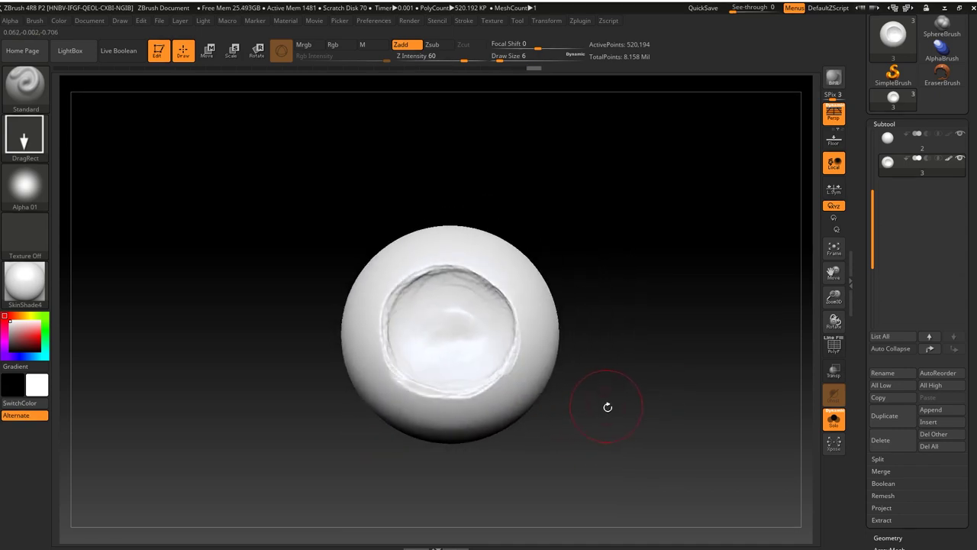
{"action": "left_click_drag", "start_coordinate": [456, 343], "coordinate": [475, 405], "text": "shift"}
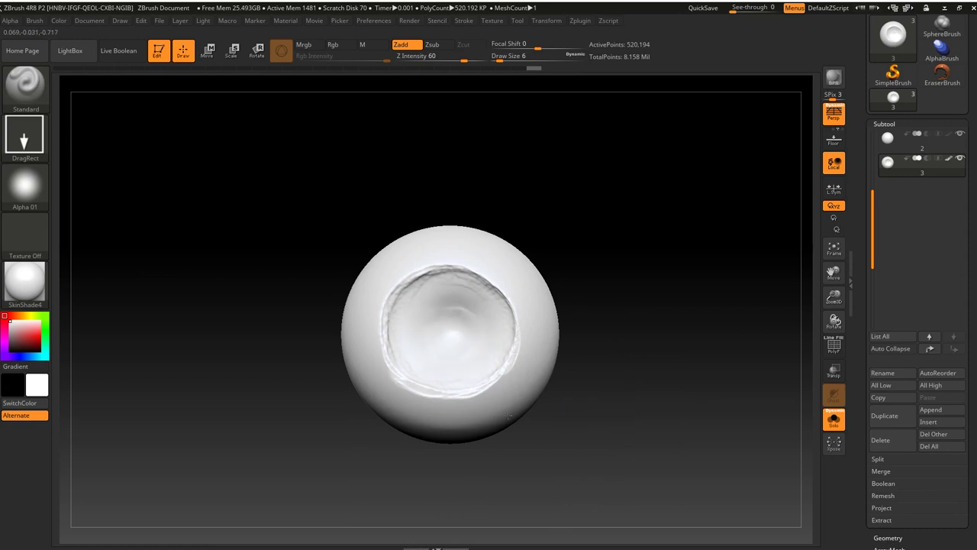
{"action": "left_click", "coordinate": [38, 187]}
{"action": "left_click", "coordinate": [380, 235]}
{"action": "left_click_drag", "start_coordinate": [451, 326], "coordinate": [488, 390]}
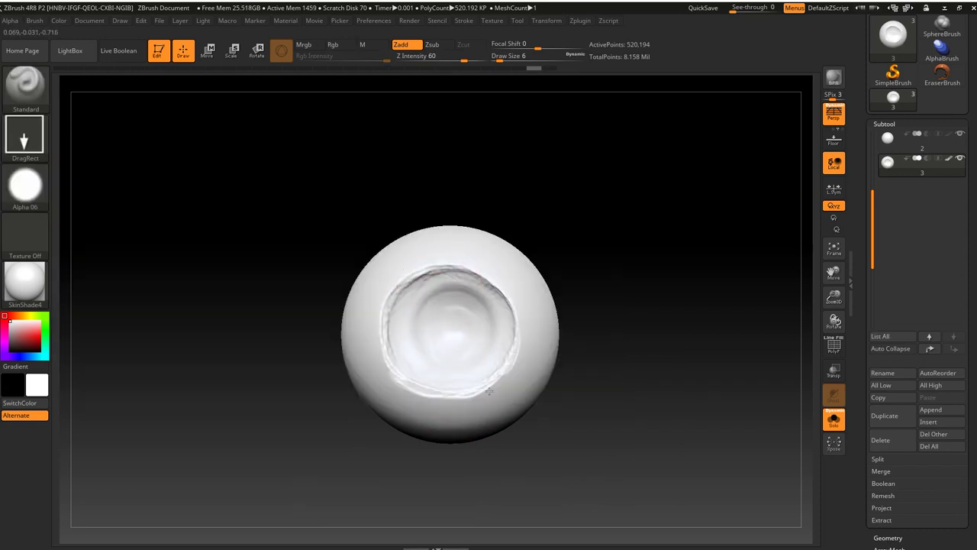
{"action": "key", "text": "ctrl+z"}
Step: Lower Z Intensity to 33 and stamp a smooth bowl dent into the socket centre
{"action": "left_click", "coordinate": [446, 59]}
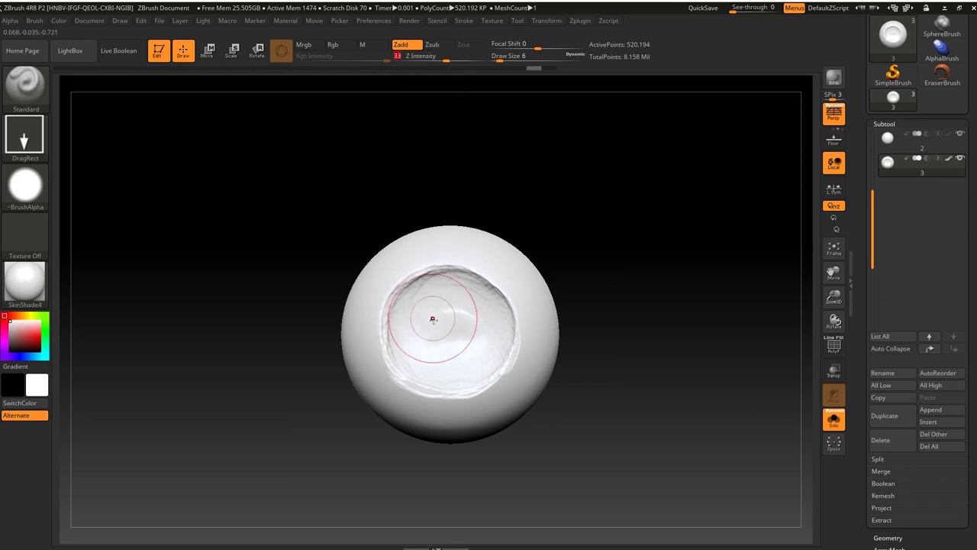
{"action": "left_click_drag", "start_coordinate": [432, 319], "coordinate": [481, 376]}
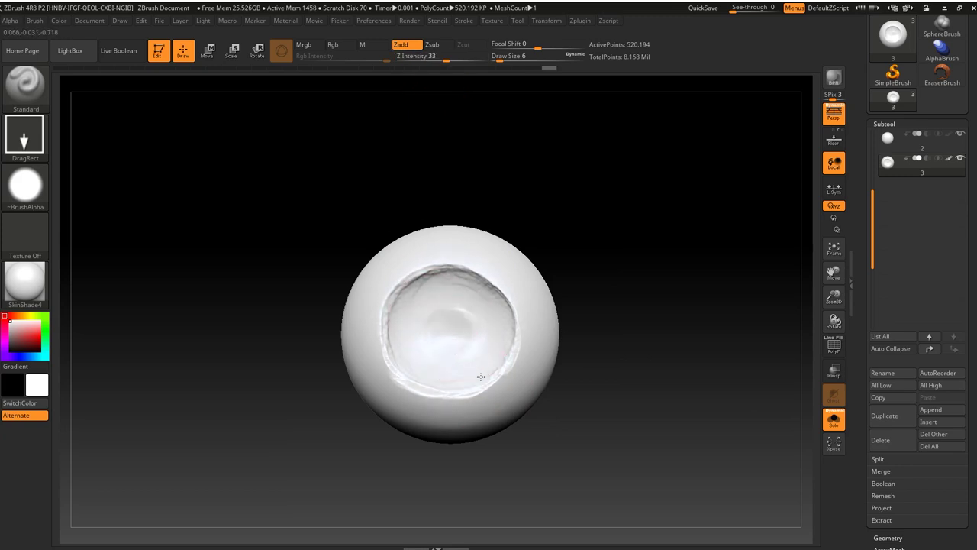
{"action": "key", "text": "ctrl+z"}
{"action": "left_click_drag", "start_coordinate": [447, 320], "coordinate": [489, 366]}
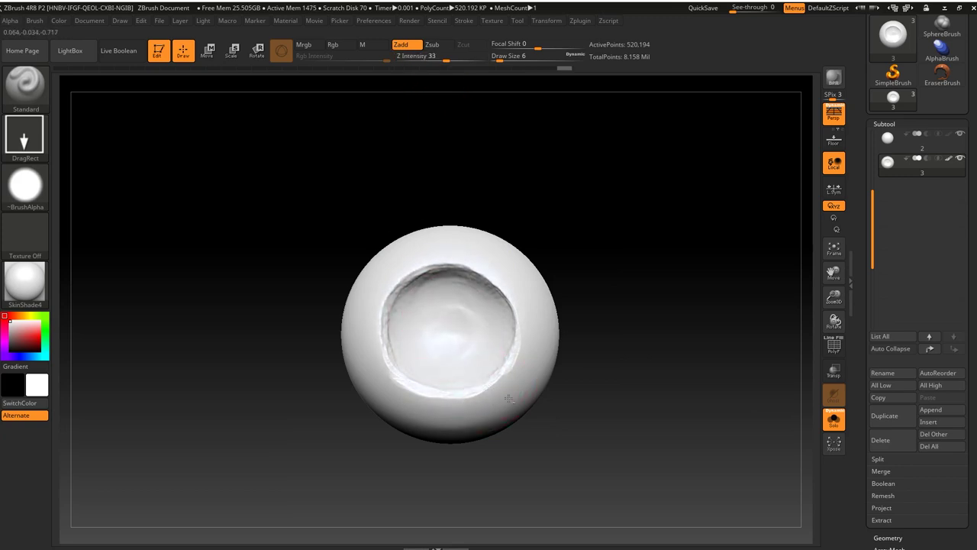
{"action": "mouse_move", "coordinate": [508, 397]}
{"action": "left_mouse_down"}
{"action": "mouse_move", "coordinate": [634, 394]}
{"action": "mouse_move", "coordinate": [610, 410]}
{"action": "mouse_move", "coordinate": [612, 395]}
{"action": "mouse_move", "coordinate": [800, 211]}
{"action": "left_mouse_up"}
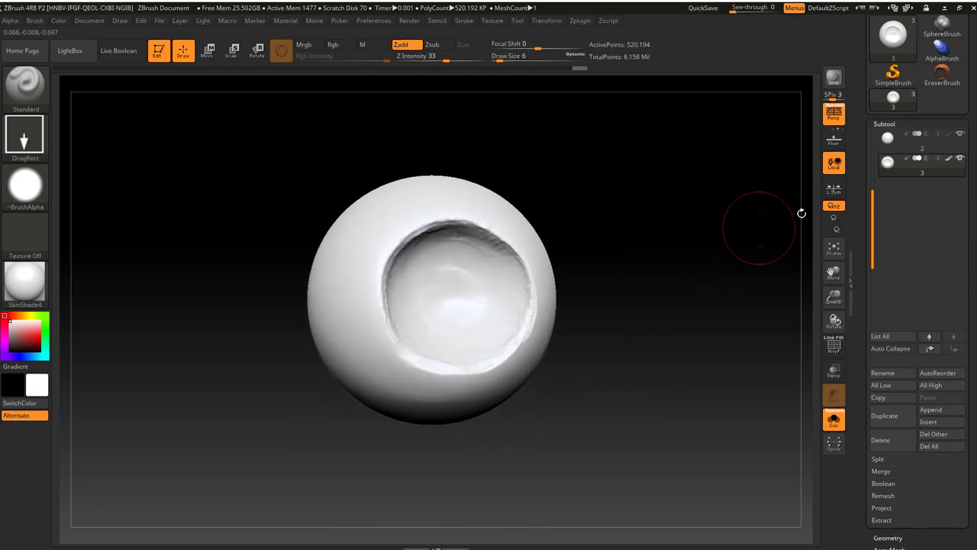
Step: Unsolo, select the inner eye sphere, hide the turtle head, and bring up the transform gizmo
{"action": "left_click", "coordinate": [834, 419]}
{"action": "left_click_drag", "start_coordinate": [809, 325], "coordinate": [687, 305]}
{"action": "left_click", "coordinate": [476, 296], "text": "alt"}
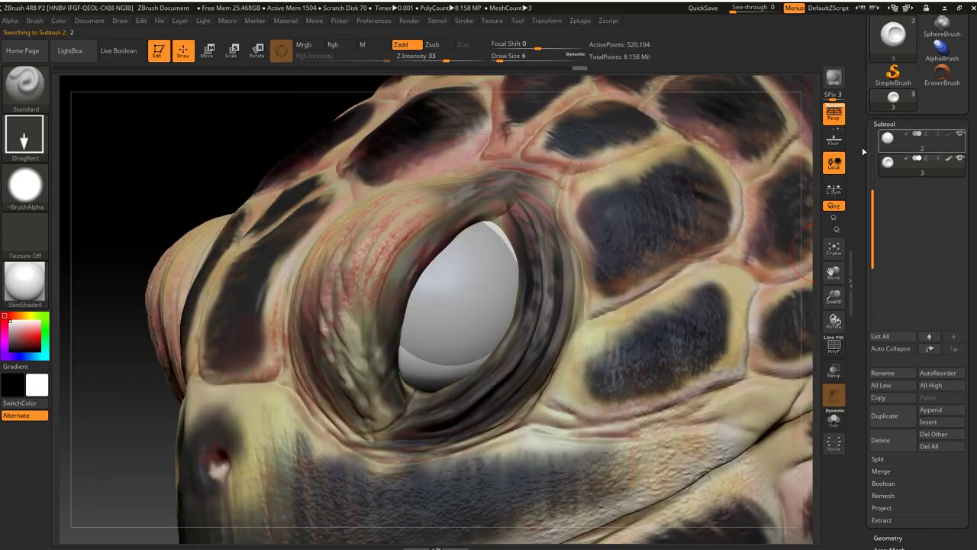
{"action": "scroll", "coordinate": [898, 173], "scroll_direction": "up", "scroll_amount": 2}
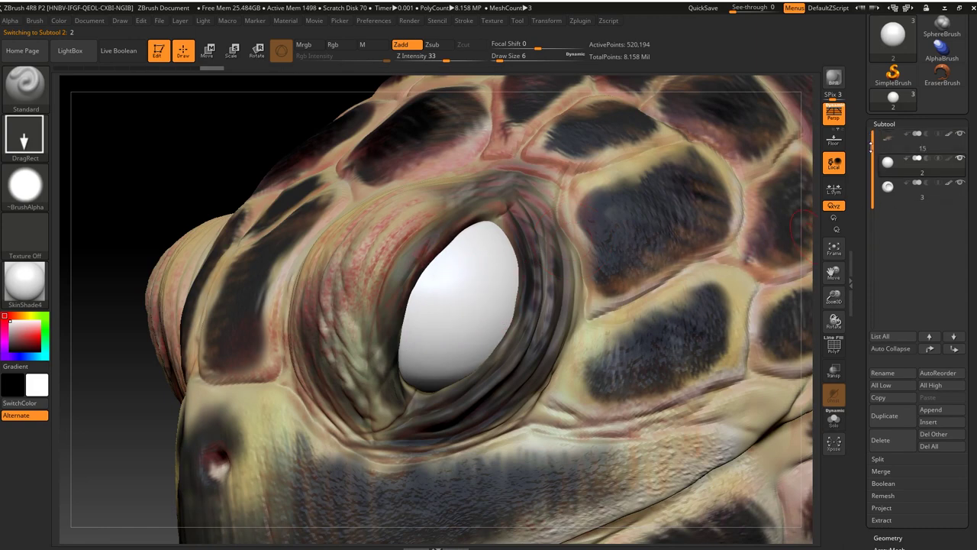
{"action": "left_click", "coordinate": [960, 135]}
{"action": "key", "text": "w"}
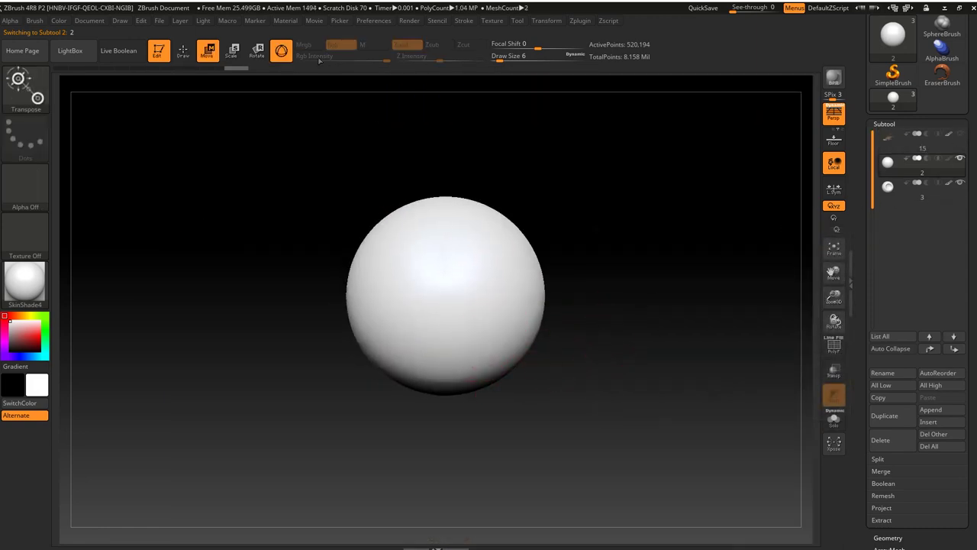
{"action": "mouse_move", "coordinate": [401, 267]}
{"action": "left_mouse_down"}
{"action": "mouse_move", "coordinate": [467, 284]}
{"action": "mouse_move", "coordinate": [613, 272]}
{"action": "left_mouse_up"}
Step: Scale the inner eye sphere and switch the material to BasicMaterial2
{"action": "key", "text": "y"}
{"action": "left_click", "coordinate": [493, 244]}
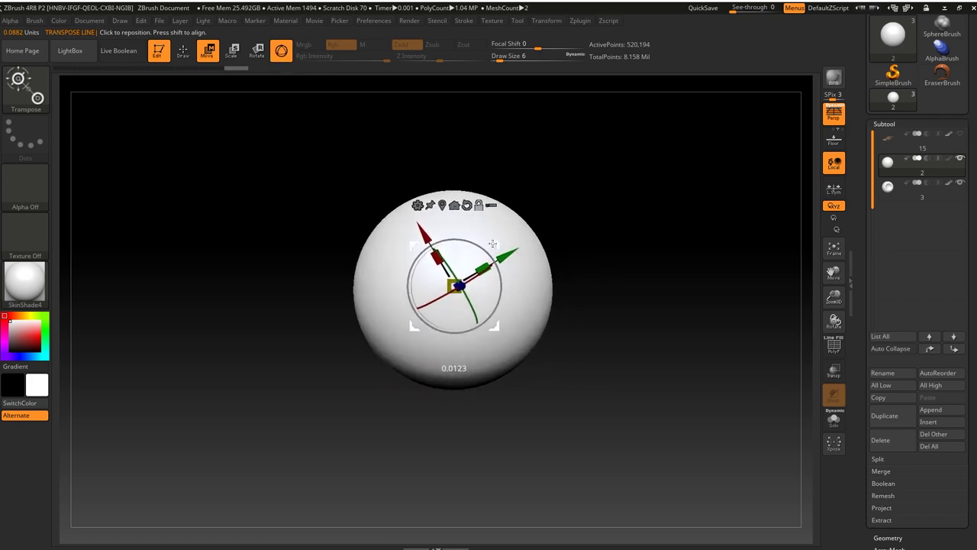
{"action": "left_click_drag", "start_coordinate": [456, 286], "coordinate": [447, 286]}
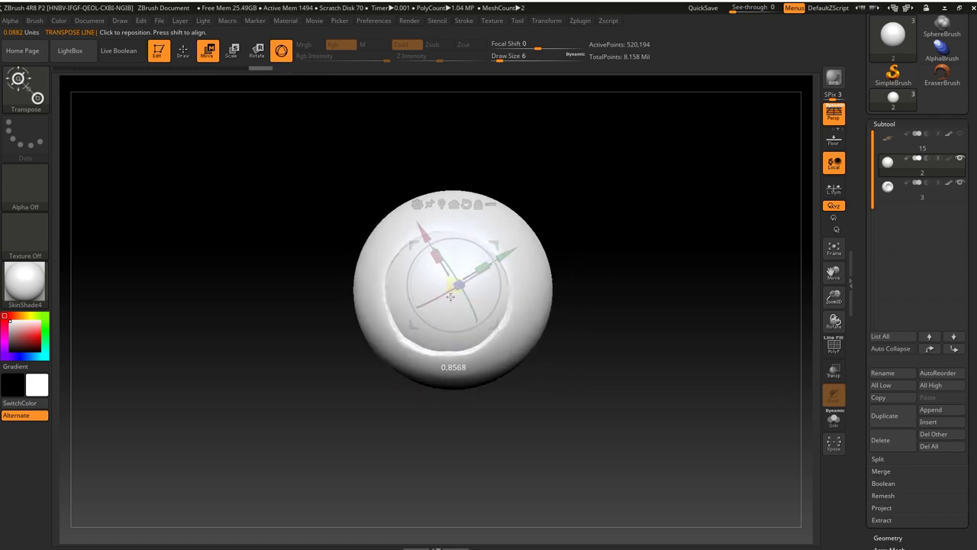
{"action": "left_click_drag", "start_coordinate": [475, 322], "coordinate": [457, 284]}
{"action": "left_click", "coordinate": [24, 282]}
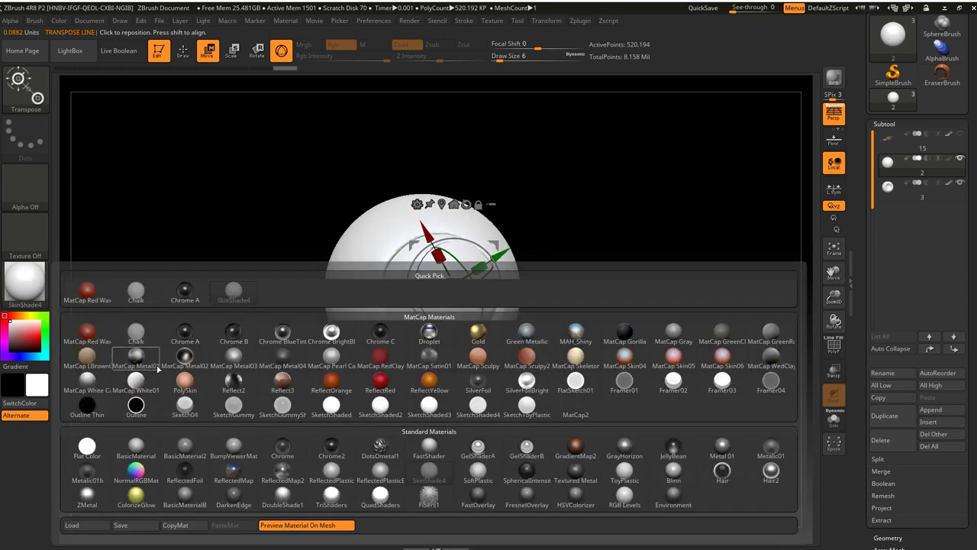
{"action": "left_click", "coordinate": [181, 451]}
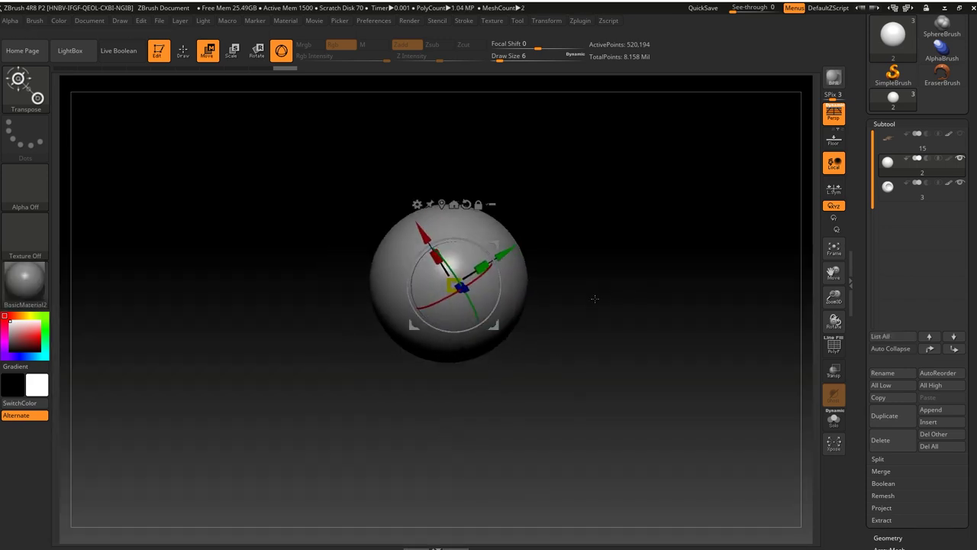
Step: Resize the sphere to fit inside the socket shell, then return to sculpting and zoom in
{"action": "left_click_drag", "start_coordinate": [492, 252], "coordinate": [495, 251]}
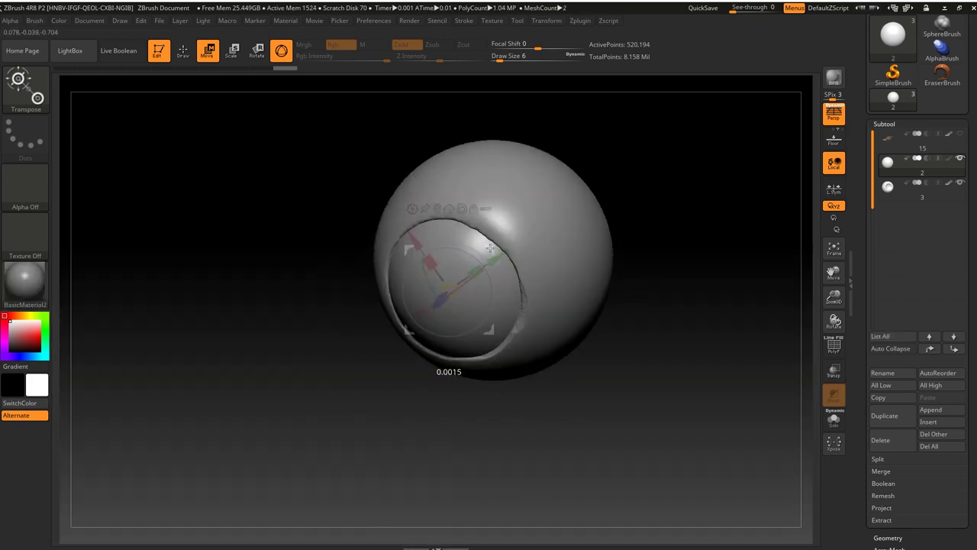
{"action": "mouse_move", "coordinate": [654, 338]}
{"action": "left_mouse_down"}
{"action": "mouse_move", "coordinate": [669, 330]}
{"action": "mouse_move", "coordinate": [595, 269]}
{"action": "left_mouse_up"}
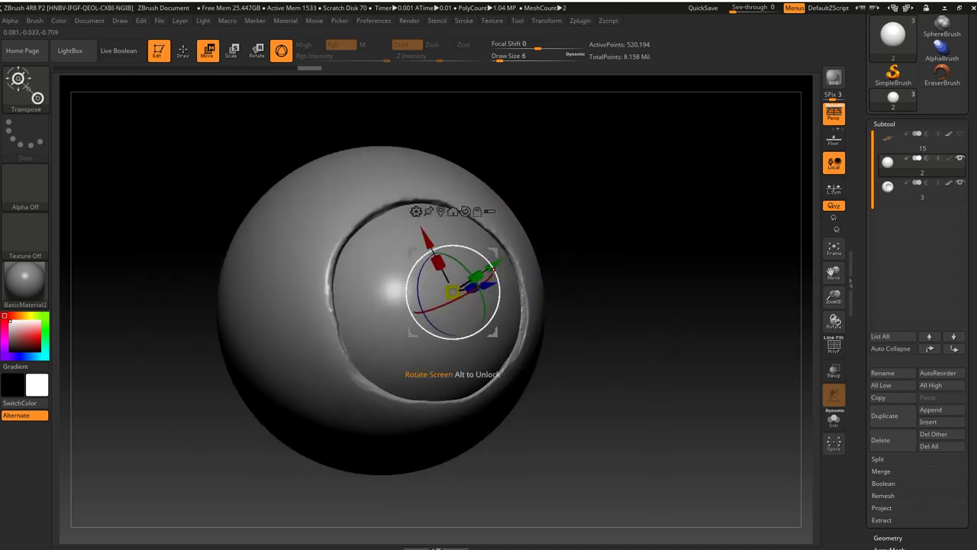
{"action": "left_click_drag", "start_coordinate": [492, 250], "coordinate": [492, 247]}
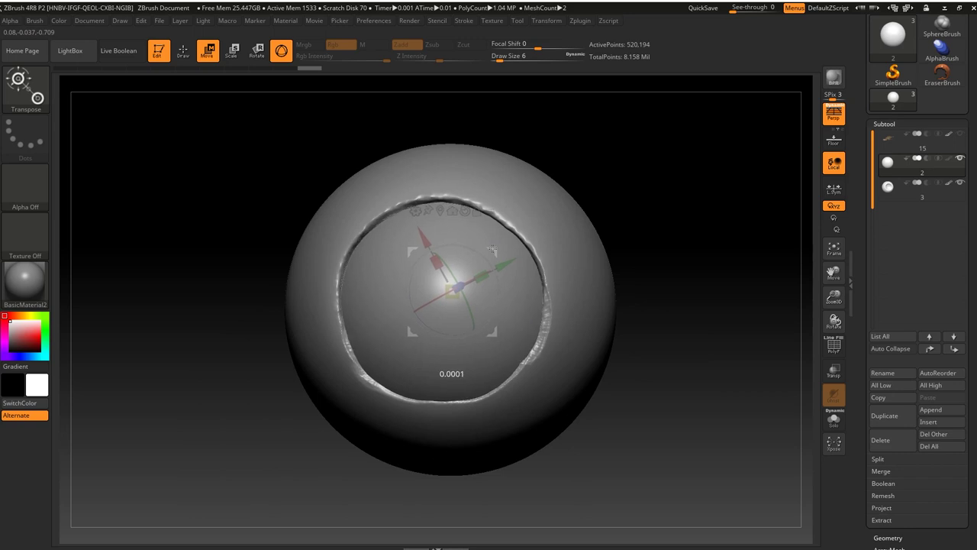
{"action": "key", "text": "q"}
{"action": "left_click_drag", "start_coordinate": [709, 290], "coordinate": [643, 275], "text": "alt"}
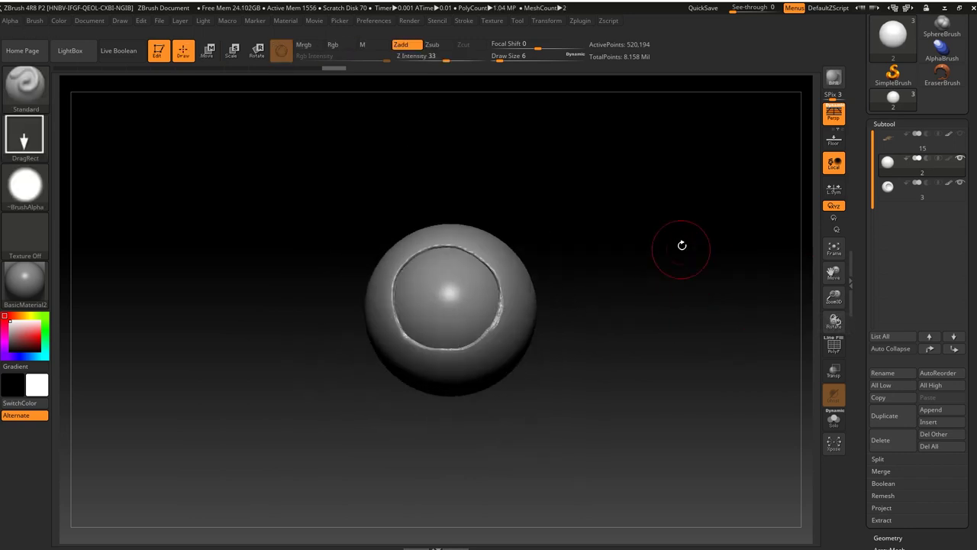
{"action": "left_click_drag", "start_coordinate": [682, 245], "coordinate": [702, 305], "text": "alt"}
{"action": "left_click_drag", "start_coordinate": [432, 298], "coordinate": [467, 349]}
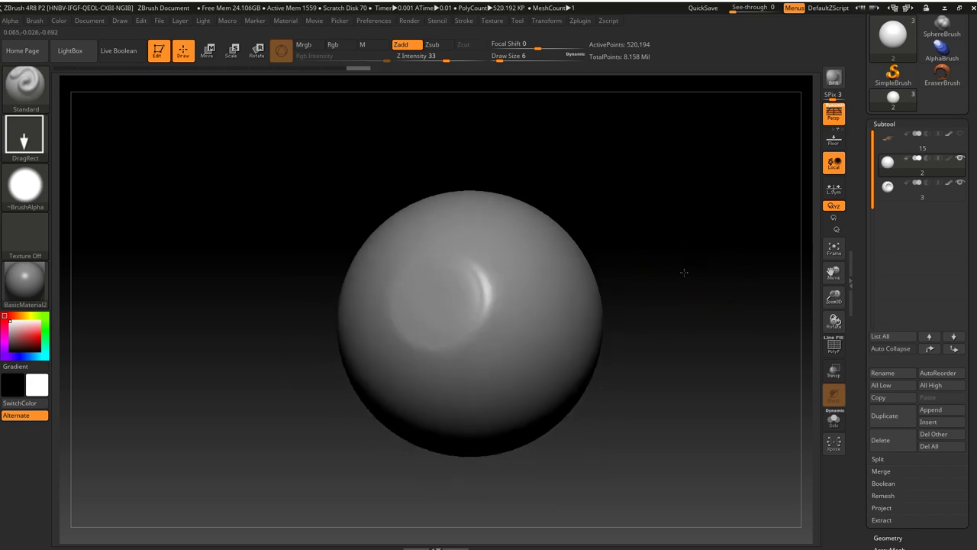
Step: Select the sculpted outer shell and open its Surface Noise editor
{"action": "left_click", "coordinate": [949, 184]}
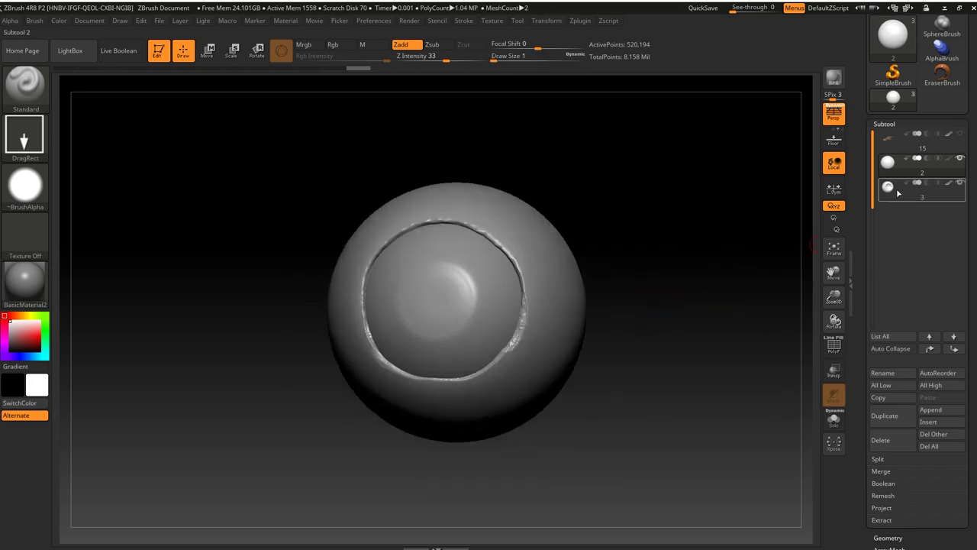
{"action": "scroll", "coordinate": [949, 184], "scroll_direction": "down", "scroll_amount": 2}
{"action": "scroll", "coordinate": [950, 184], "scroll_direction": "down", "scroll_amount": 4}
{"action": "scroll", "coordinate": [950, 184], "scroll_direction": "down", "scroll_amount": 1}
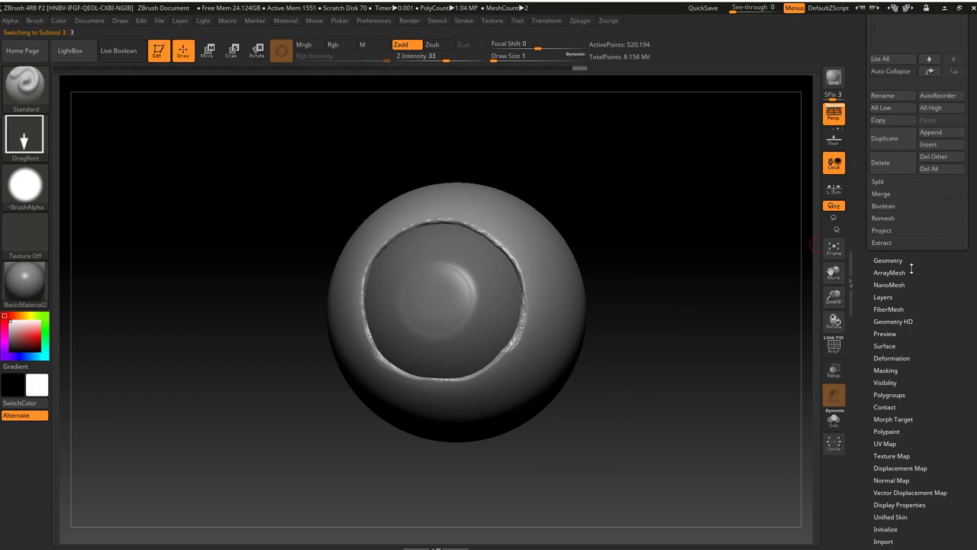
{"action": "scroll", "coordinate": [910, 287], "scroll_direction": "down", "scroll_amount": 1}
{"action": "scroll", "coordinate": [924, 300], "scroll_direction": "down", "scroll_amount": 1}
{"action": "scroll", "coordinate": [916, 313], "scroll_direction": "down", "scroll_amount": 1}
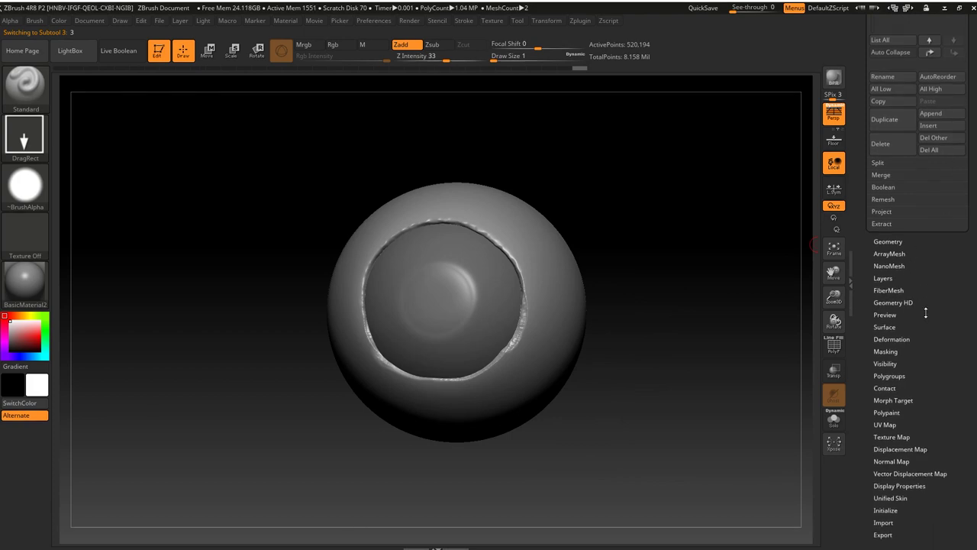
{"action": "scroll", "coordinate": [919, 327], "scroll_direction": "down", "scroll_amount": 2}
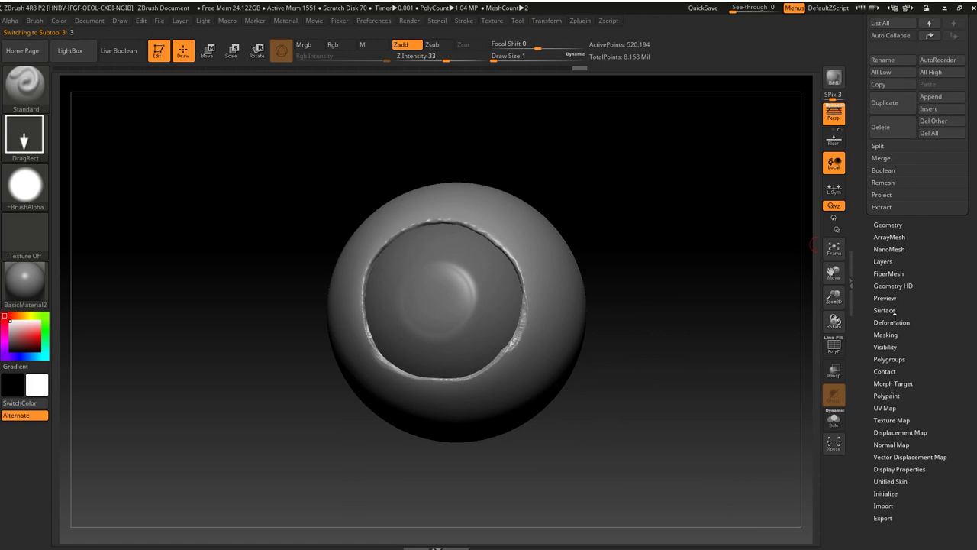
{"action": "scroll", "coordinate": [941, 280], "scroll_direction": "down", "scroll_amount": 5}
{"action": "scroll", "coordinate": [916, 321], "scroll_direction": "up", "scroll_amount": 4}
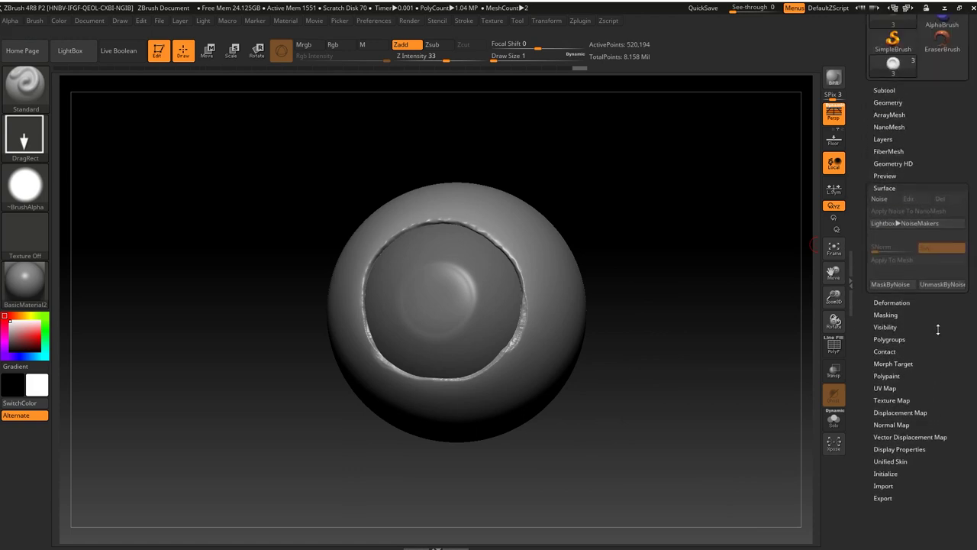
{"action": "scroll", "coordinate": [907, 286], "scroll_direction": "up", "scroll_amount": 1}
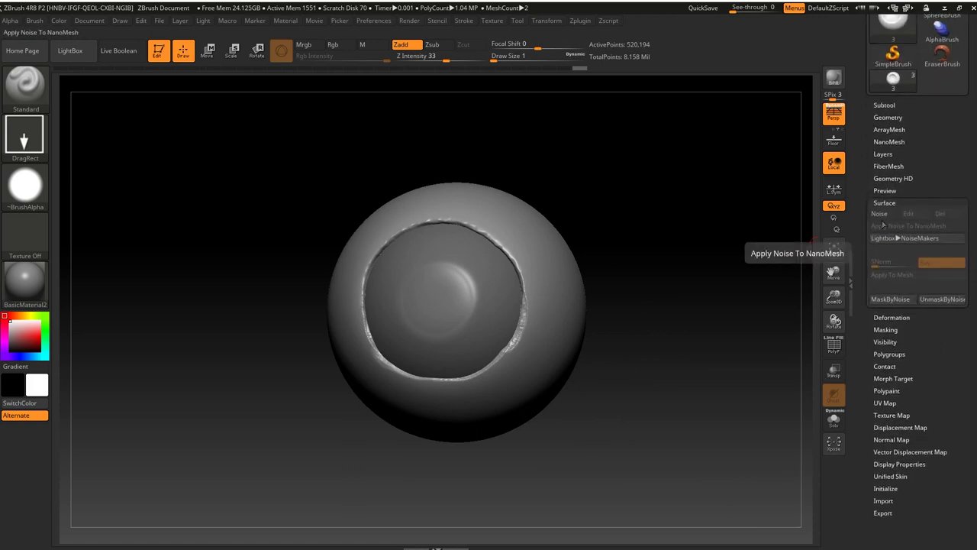
{"action": "left_click", "coordinate": [879, 213]}
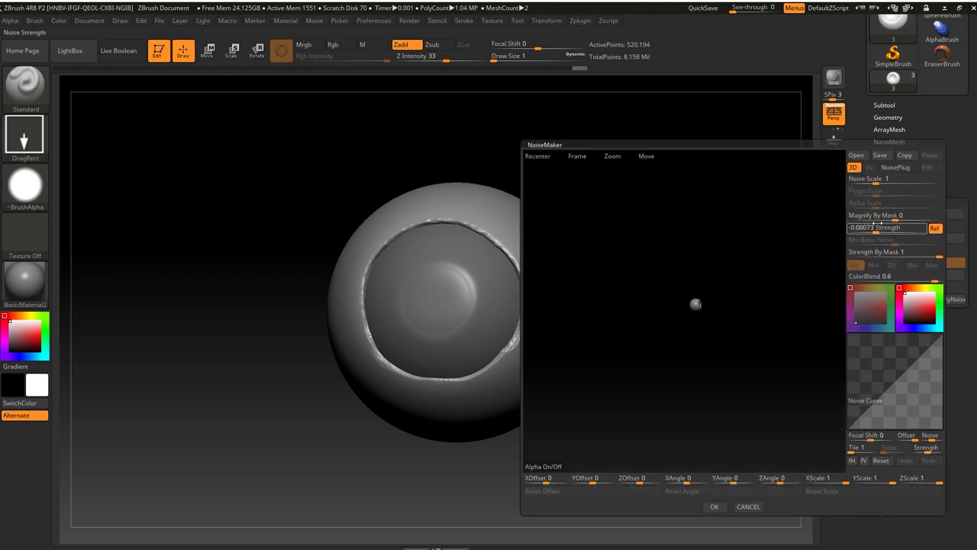
Step: Frame the noise preview and tune Noise Scale to 0.37191 and Strength to -0.00292
{"action": "left_click", "coordinate": [577, 155]}
{"action": "left_click_drag", "start_coordinate": [799, 431], "coordinate": [787, 433]}
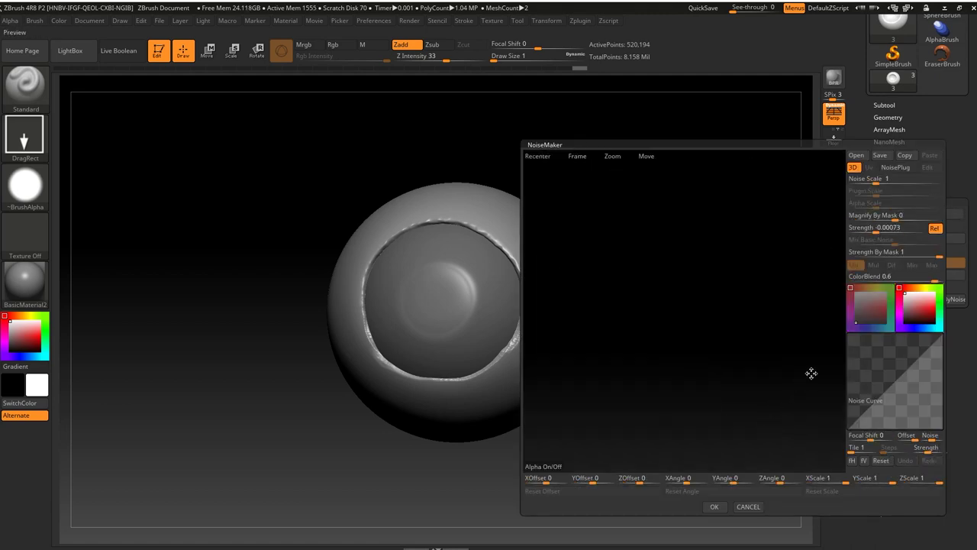
{"action": "left_click", "coordinate": [577, 155]}
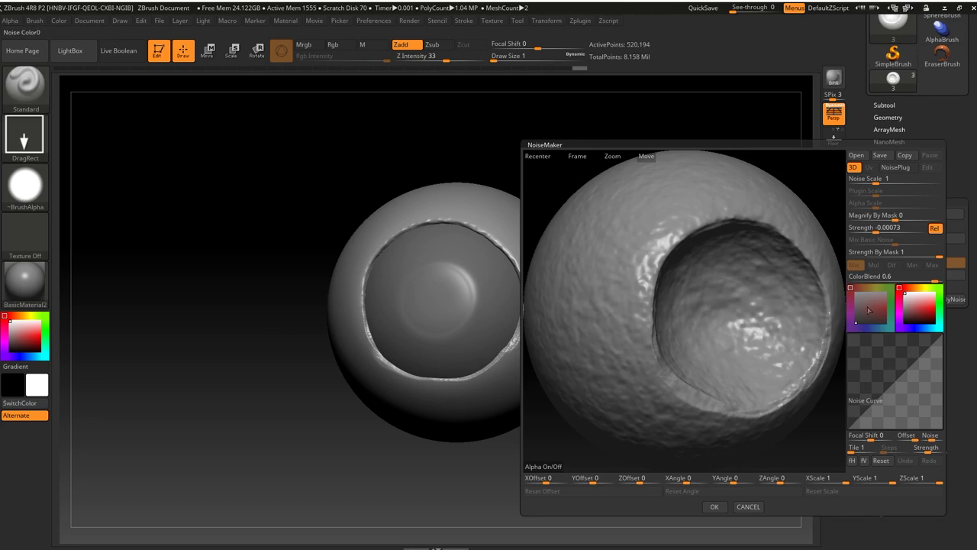
{"action": "left_click_drag", "start_coordinate": [878, 181], "coordinate": [862, 181]}
{"action": "left_click_drag", "start_coordinate": [878, 229], "coordinate": [872, 229]}
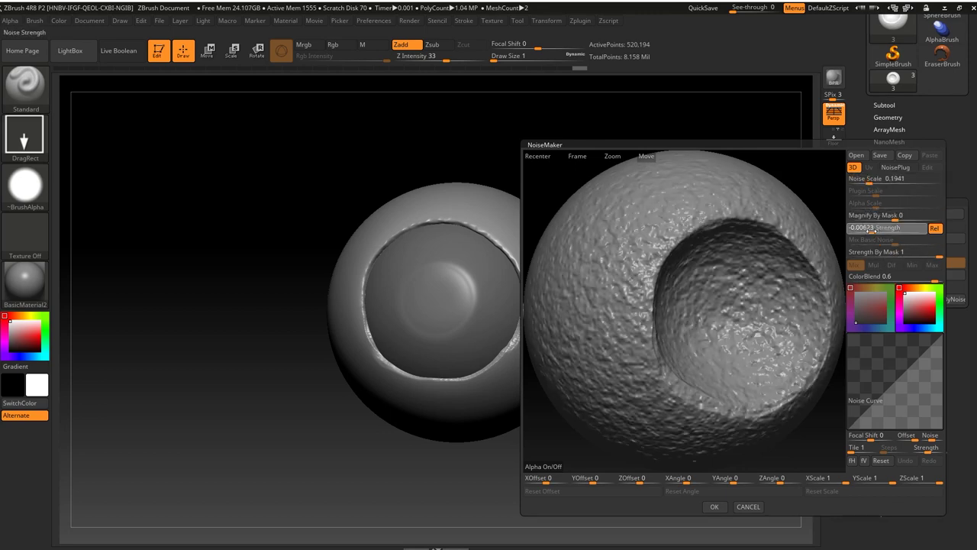
{"action": "left_click_drag", "start_coordinate": [874, 181], "coordinate": [892, 180]}
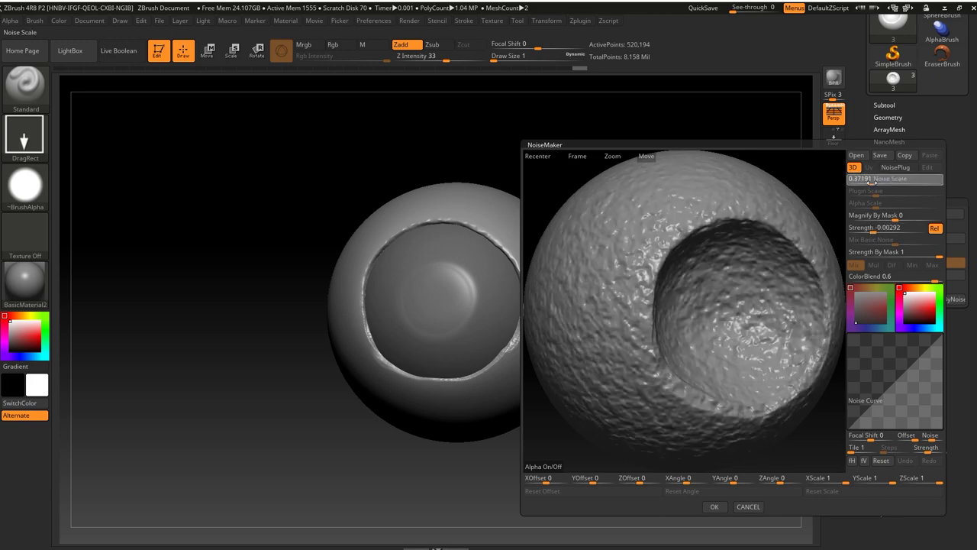
Step: Choose Erosion as the NoisePlug pattern, after briefly trying Corrugated
{"action": "left_click", "coordinate": [895, 166]}
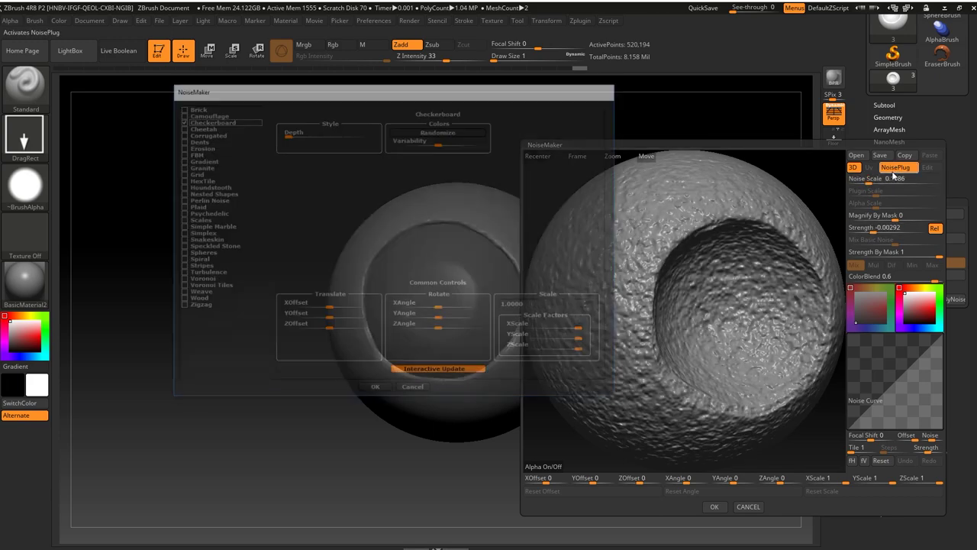
{"action": "left_click", "coordinate": [181, 134]}
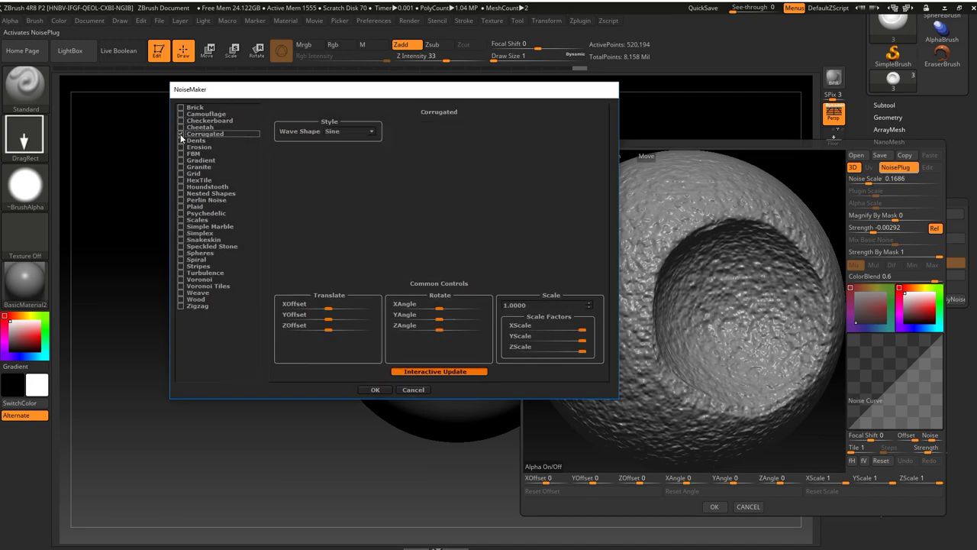
{"action": "left_click", "coordinate": [181, 148]}
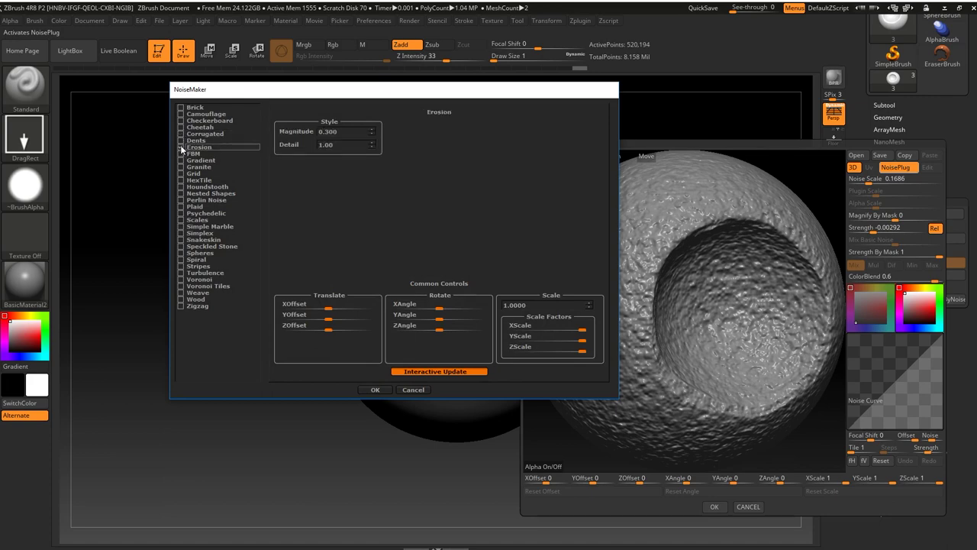
{"action": "left_click", "coordinate": [378, 389]}
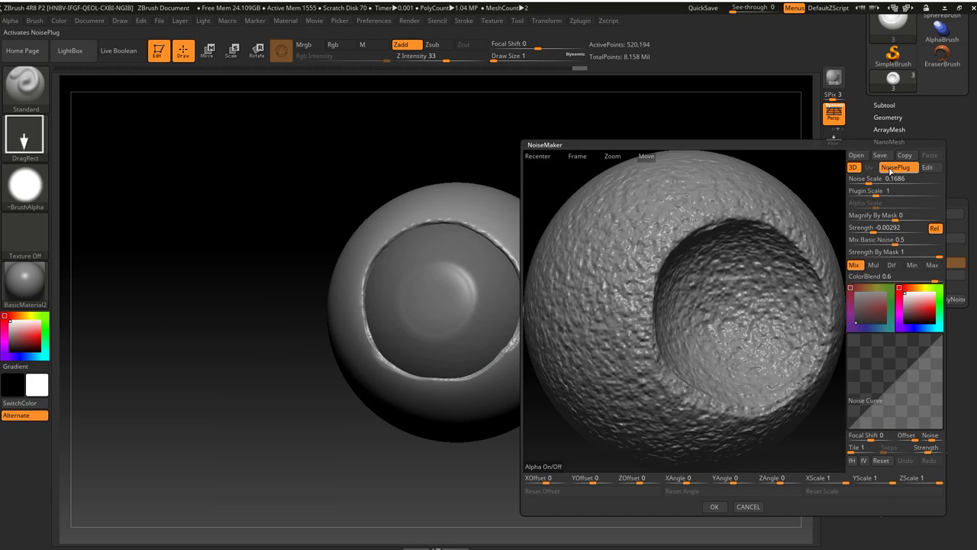
Step: Tune the basic noise mix, plugin scale, noise scale, strength and noise curve, then apply
{"action": "left_click_drag", "start_coordinate": [888, 239], "coordinate": [870, 228]}
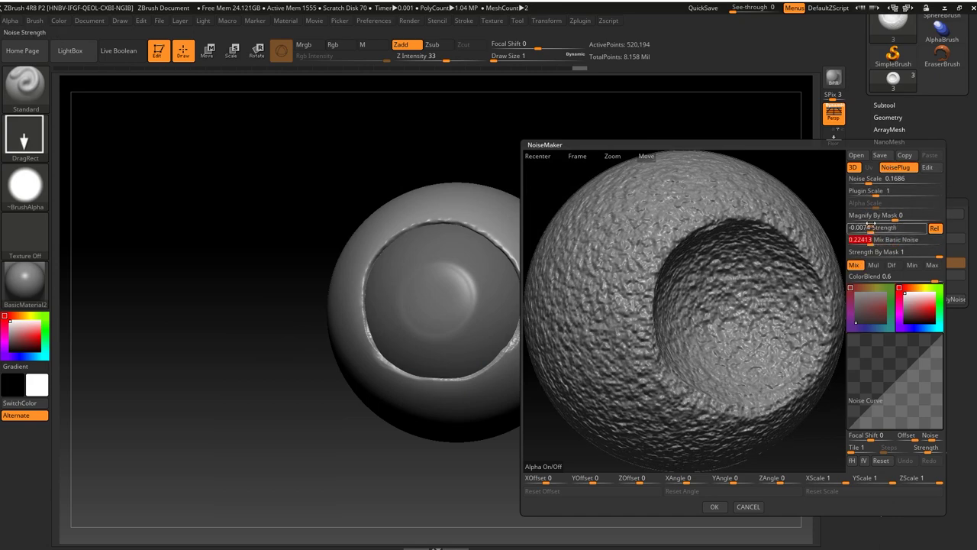
{"action": "left_click_drag", "start_coordinate": [874, 194], "coordinate": [874, 229]}
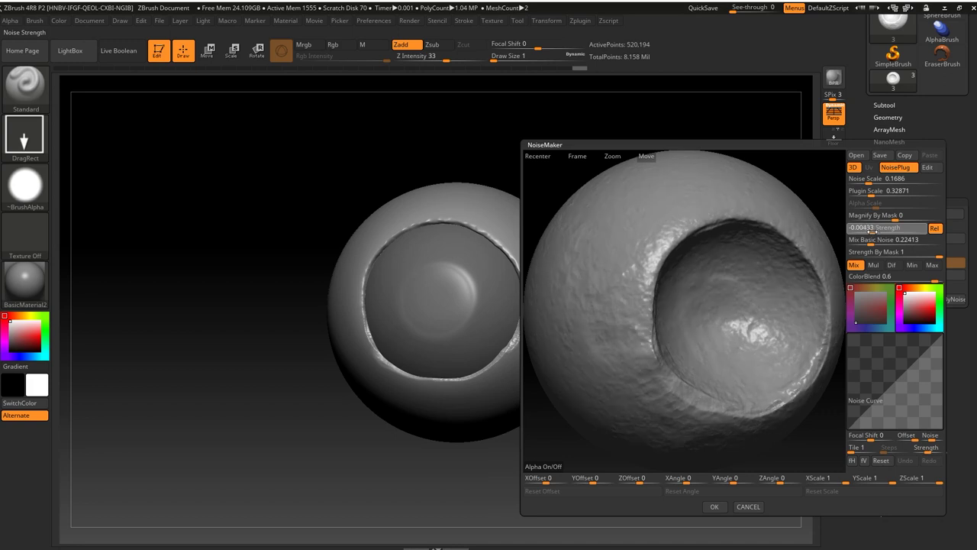
{"action": "left_click_drag", "start_coordinate": [873, 230], "coordinate": [871, 231]}
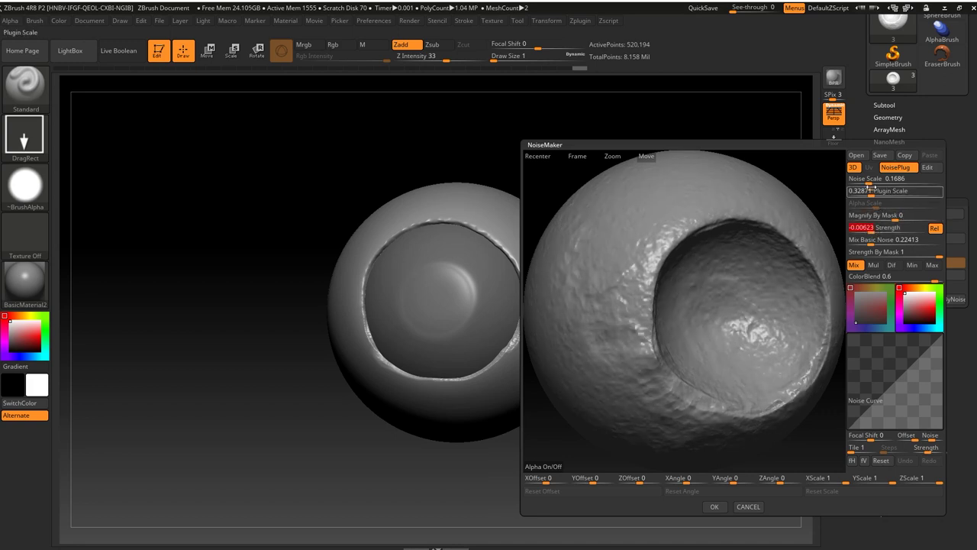
{"action": "left_click_drag", "start_coordinate": [869, 184], "coordinate": [875, 184]}
{"action": "left_click_drag", "start_coordinate": [873, 228], "coordinate": [875, 227]}
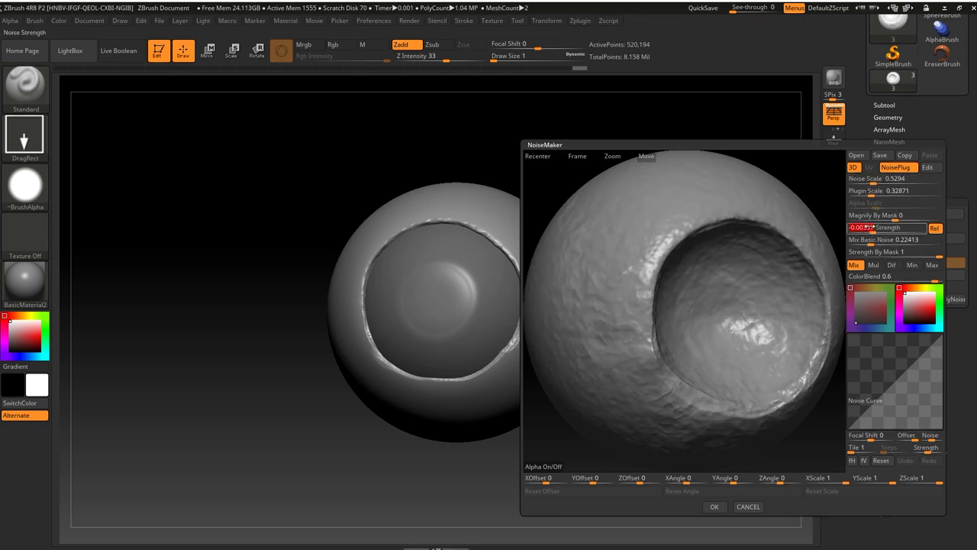
{"action": "left_click_drag", "start_coordinate": [866, 228], "coordinate": [869, 228]}
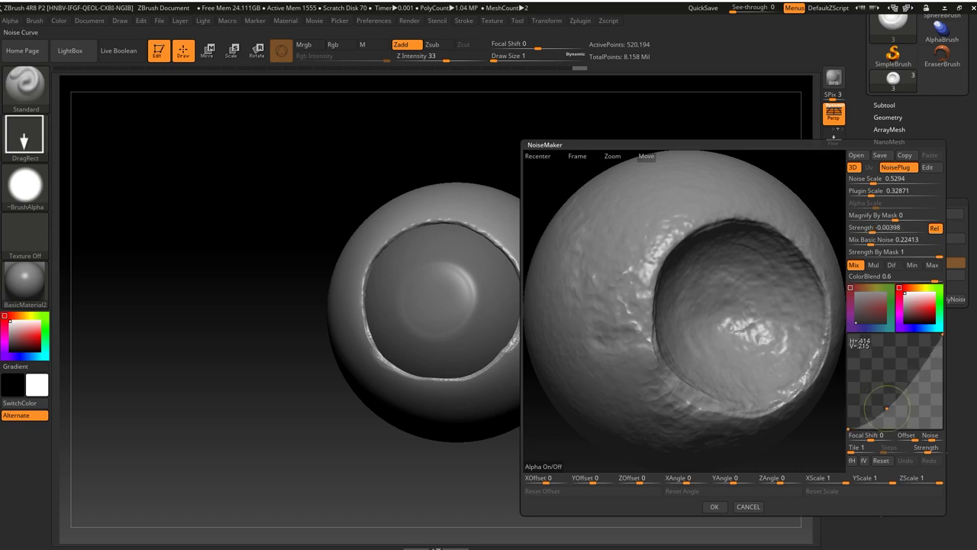
{"action": "left_click_drag", "start_coordinate": [920, 370], "coordinate": [928, 358]}
{"action": "left_click", "coordinate": [716, 506]}
Step: Reopen the noise editor, enter an exact basic noise mix, strengthen the noise, and accept
{"action": "mouse_move", "coordinate": [741, 434]}
{"action": "left_mouse_down"}
{"action": "mouse_move", "coordinate": [721, 323]}
{"action": "mouse_move", "coordinate": [771, 290]}
{"action": "left_mouse_up"}
{"action": "left_click", "coordinate": [909, 213]}
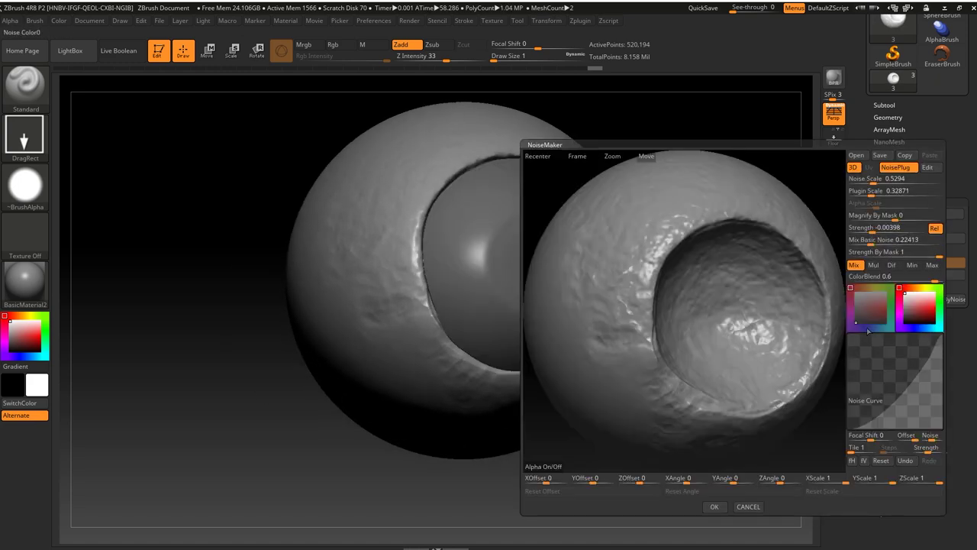
{"action": "left_click", "coordinate": [887, 239]}
{"action": "left_click_drag", "start_coordinate": [873, 231], "coordinate": [869, 232]}
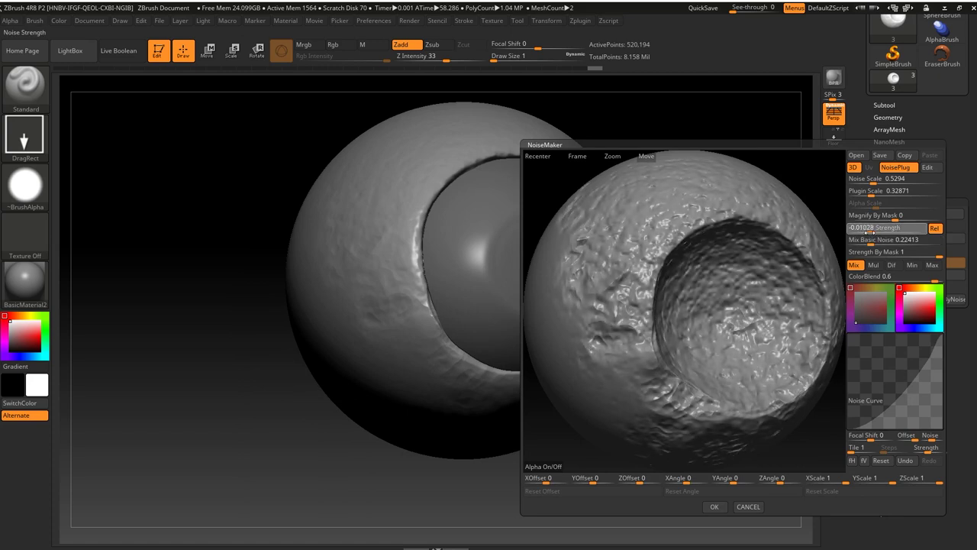
{"action": "left_click", "coordinate": [713, 506]}
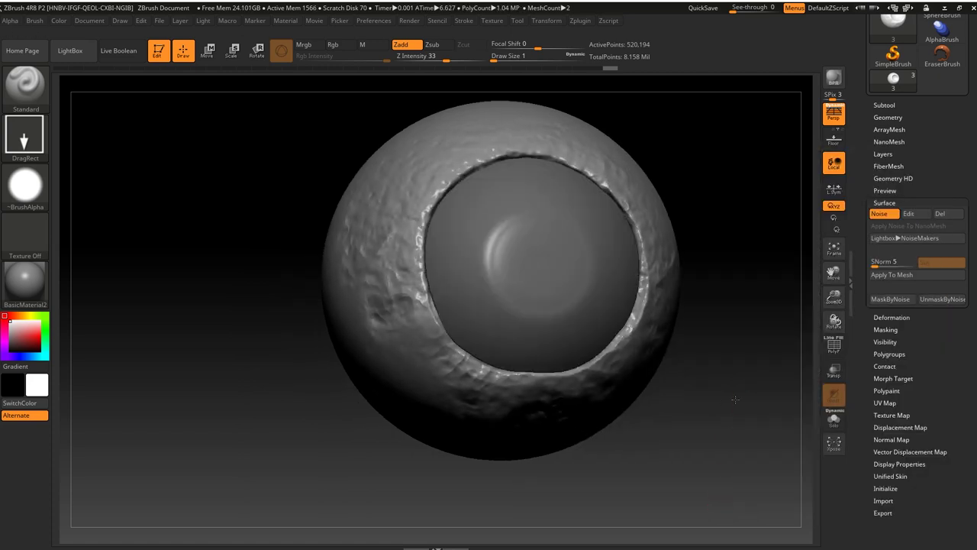
Step: Apply the erosion noise to the mesh, then add cracked-vein noise at Plugin Scale about 0.066
{"action": "mouse_move", "coordinate": [734, 399]}
{"action": "left_mouse_down"}
{"action": "mouse_move", "coordinate": [768, 312]}
{"action": "mouse_move", "coordinate": [715, 292]}
{"action": "mouse_move", "coordinate": [757, 329]}
{"action": "mouse_move", "coordinate": [739, 318]}
{"action": "mouse_move", "coordinate": [786, 305]}
{"action": "left_mouse_up"}
{"action": "left_click", "coordinate": [892, 274]}
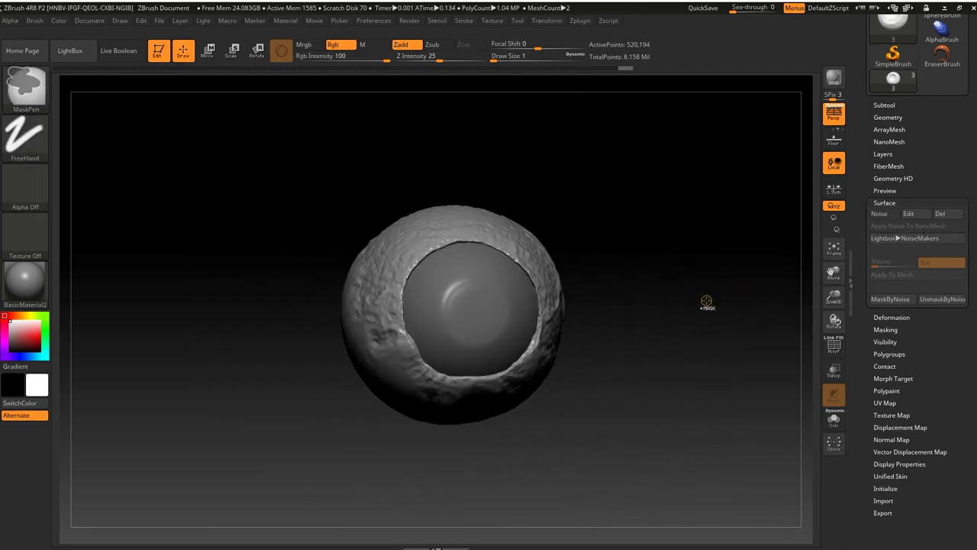
{"action": "left_click", "coordinate": [909, 213]}
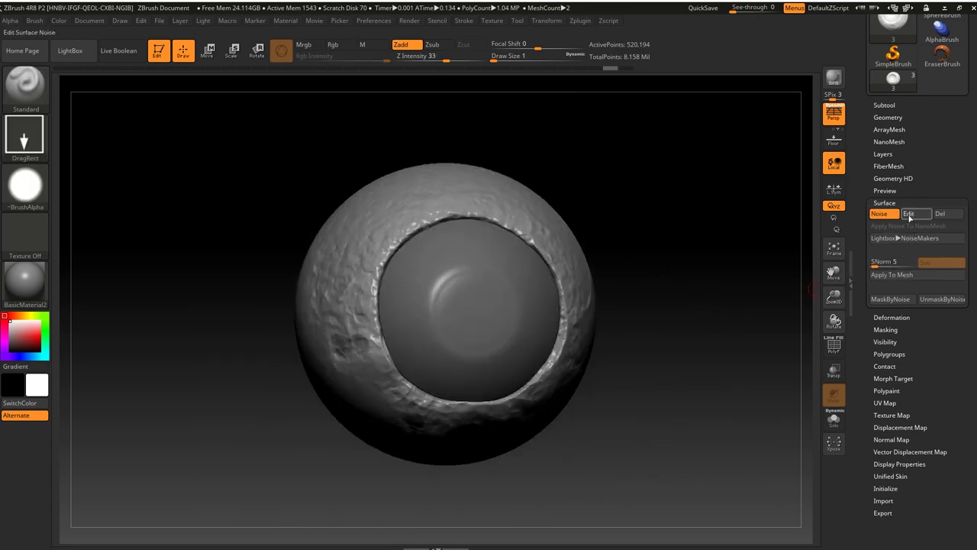
{"action": "left_click_drag", "start_coordinate": [879, 192], "coordinate": [864, 193]}
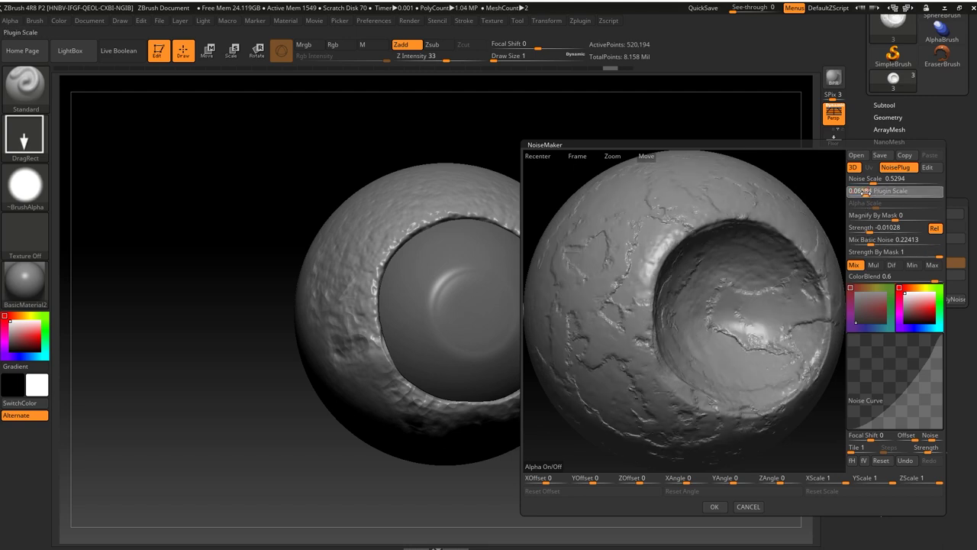
{"action": "left_click", "coordinate": [865, 193]}
{"action": "left_click", "coordinate": [714, 507]}
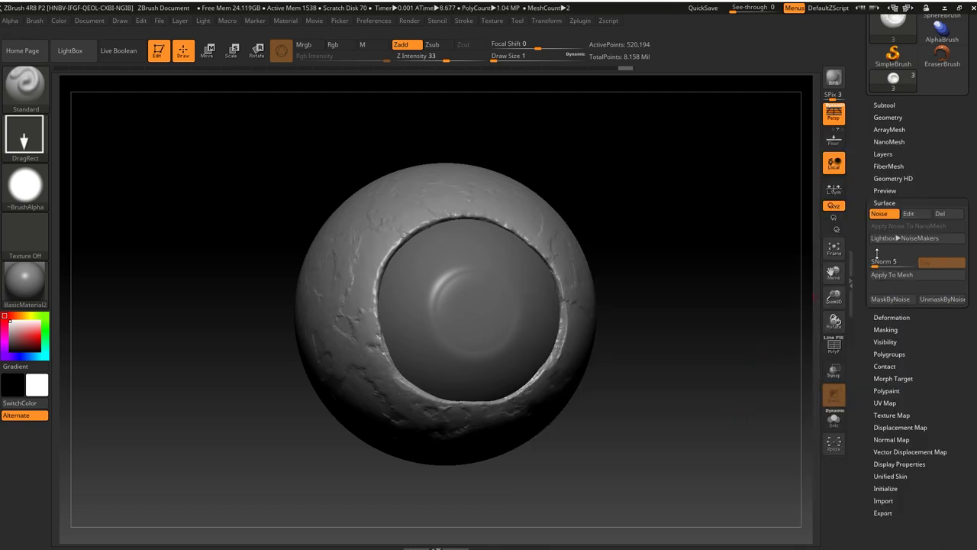
Step: Switch to the ClayBuildup brush with a draw size of 5
{"action": "left_click_drag", "start_coordinate": [672, 320], "coordinate": [475, 323]}
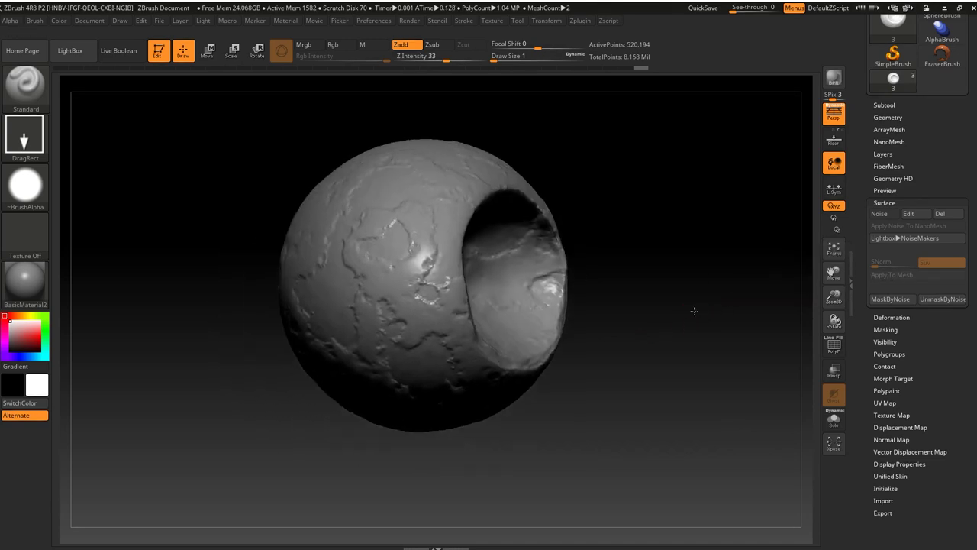
{"action": "key", "text": "b"}
{"action": "left_click", "coordinate": [79, 260]}
{"action": "key", "text": "s"}
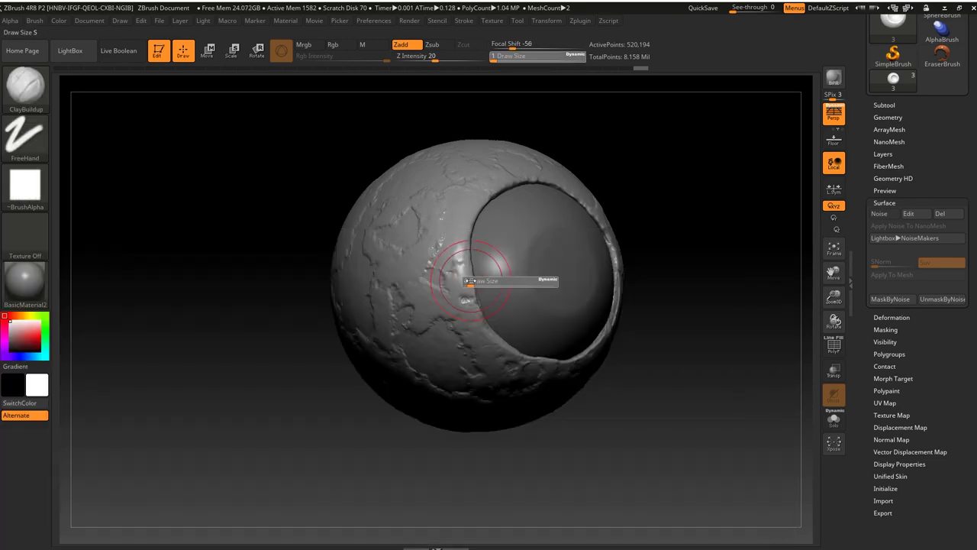
{"action": "key", "text": "s"}
{"action": "left_click_drag", "start_coordinate": [445, 279], "coordinate": [443, 278]}
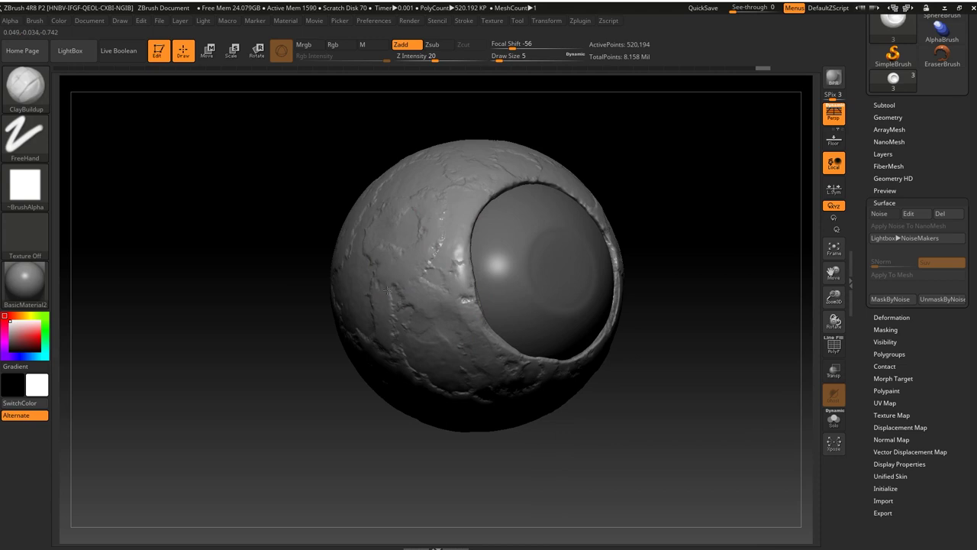
Step: Bring the socket to the front and lower the brush size to 1, then 2
{"action": "left_click_drag", "start_coordinate": [403, 428], "coordinate": [368, 267]}
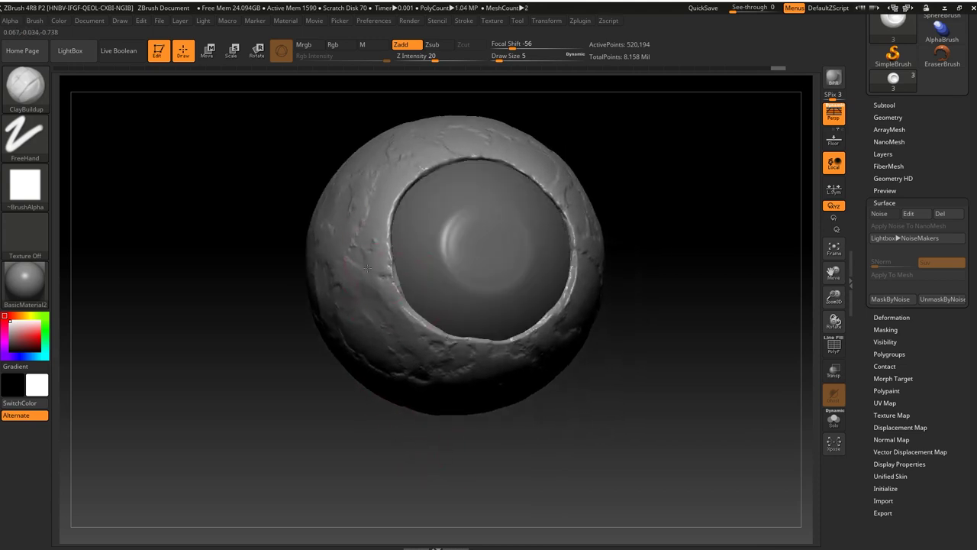
{"action": "type", "text": "s1"}
{"action": "key", "text": "Return"}
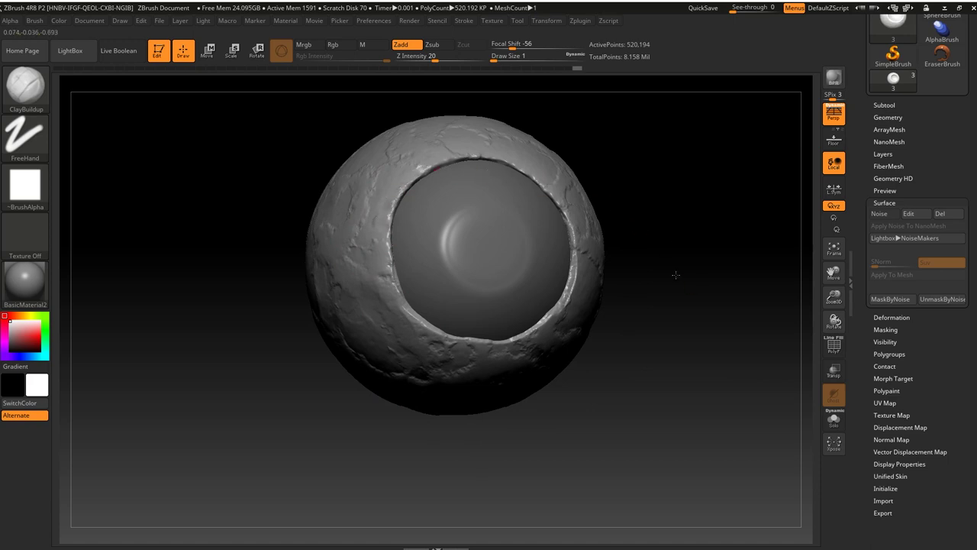
{"action": "left_click_drag", "start_coordinate": [675, 275], "coordinate": [497, 258]}
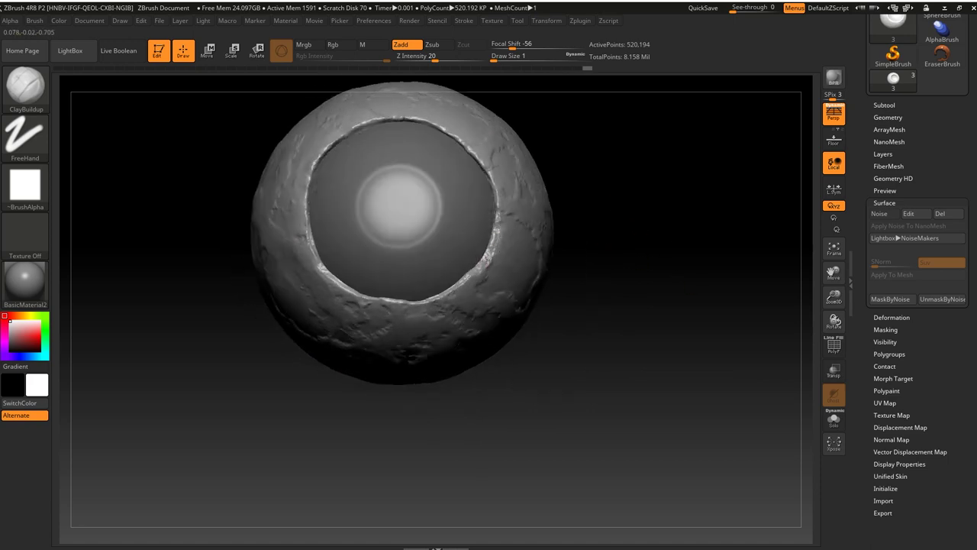
{"action": "type", "text": "s2"}
{"action": "key", "text": "Return"}
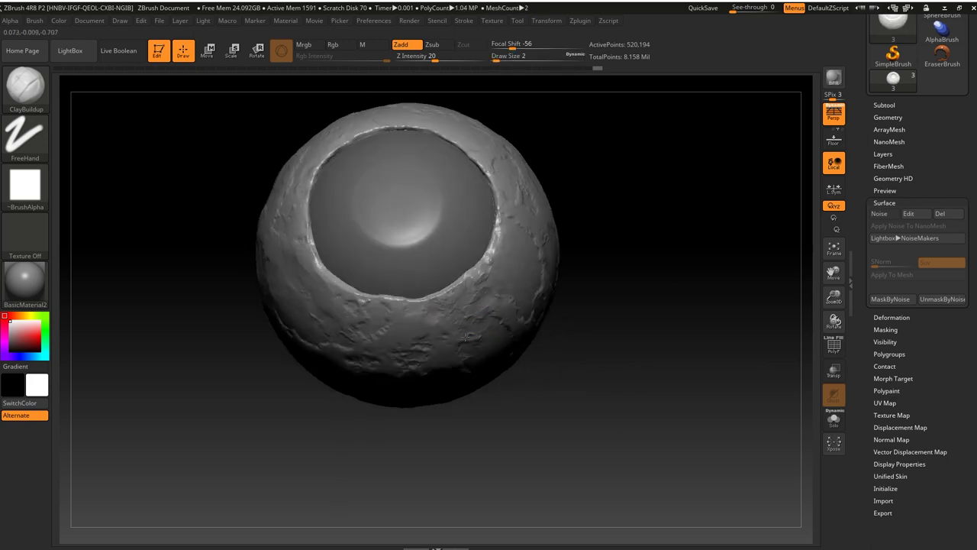
Step: Orbit around the carved eye socket to inspect it, then select the inner eyeball subtool
{"action": "left_click_drag", "start_coordinate": [466, 336], "coordinate": [517, 286]}
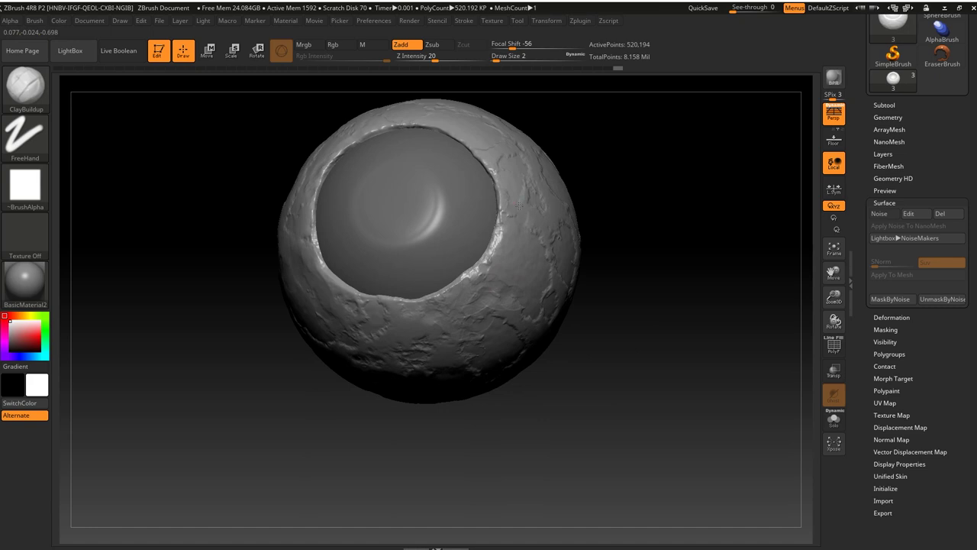
{"action": "left_click_drag", "start_coordinate": [520, 206], "coordinate": [417, 304]}
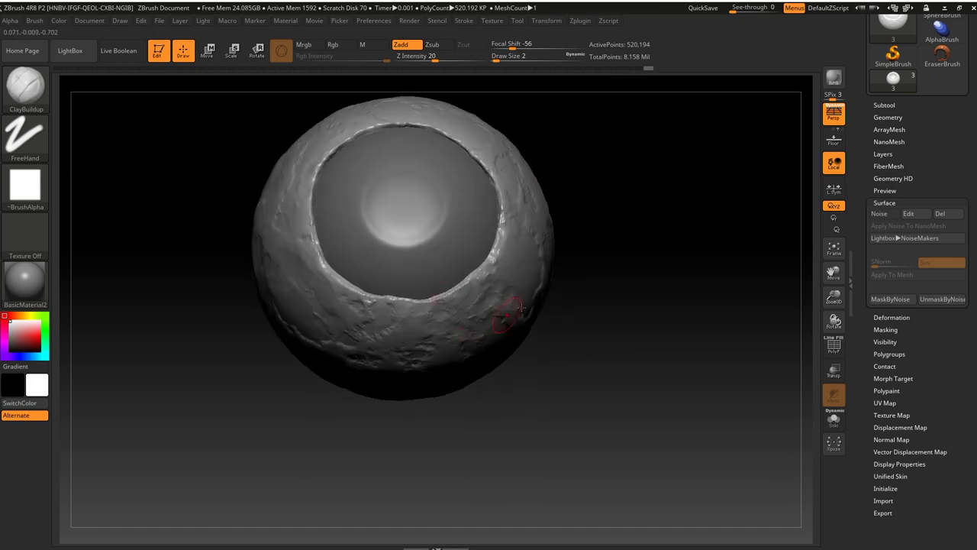
{"action": "left_click_drag", "start_coordinate": [620, 179], "coordinate": [552, 230]}
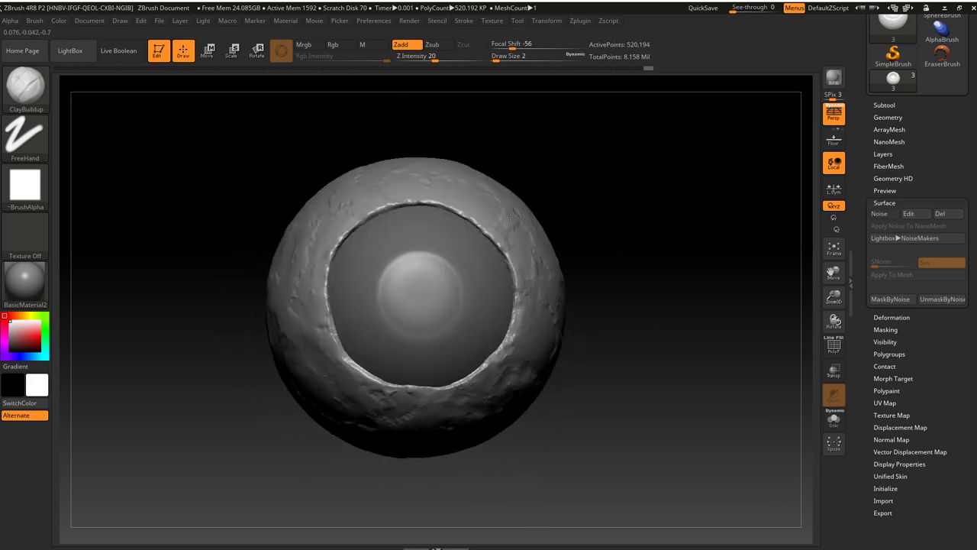
{"action": "left_click_drag", "start_coordinate": [555, 252], "coordinate": [550, 229]}
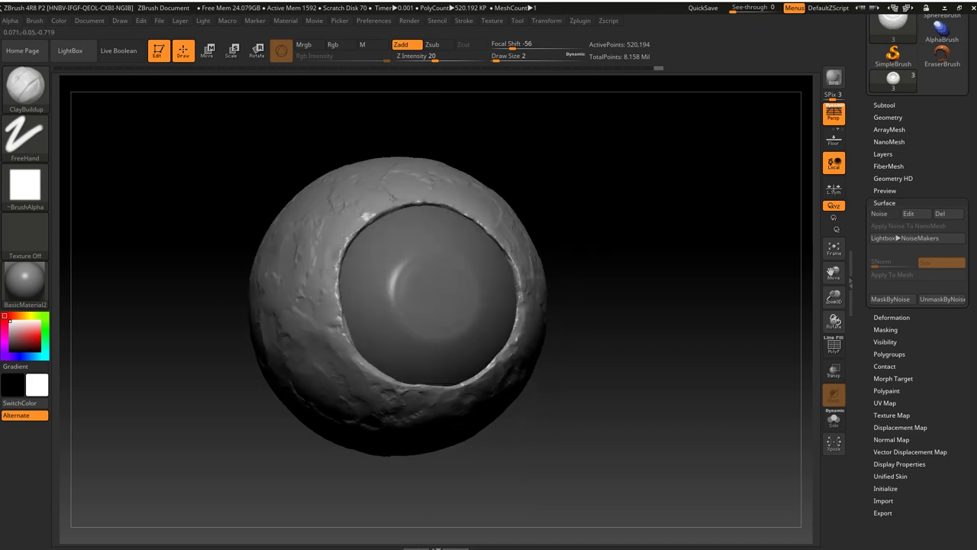
{"action": "left_click_drag", "start_coordinate": [508, 175], "coordinate": [352, 232]}
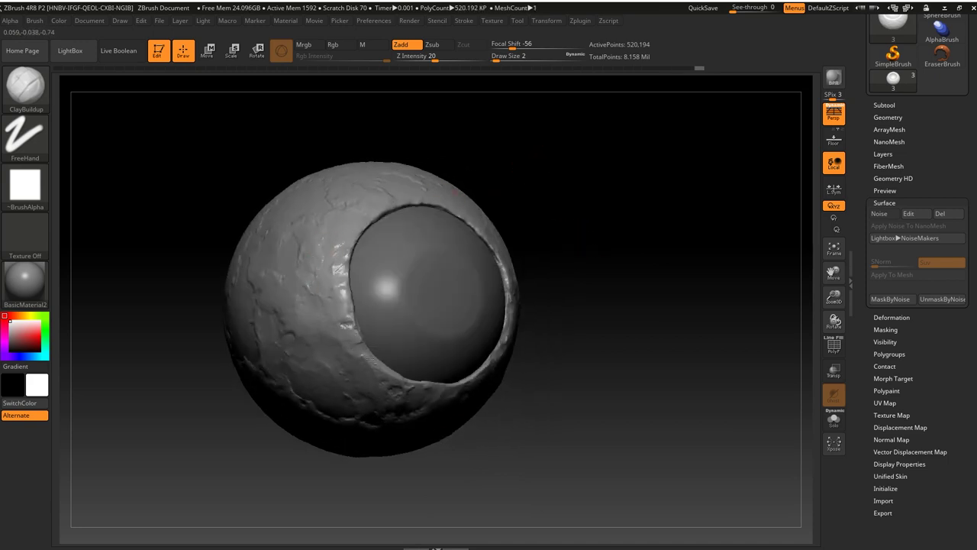
{"action": "mouse_move", "coordinate": [420, 406]}
{"action": "left_mouse_down", "text": "alt"}
{"action": "mouse_move", "coordinate": [375, 350]}
{"action": "mouse_move", "coordinate": [418, 374]}
{"action": "left_mouse_up", "text": "alt"}
{"action": "mouse_move", "coordinate": [617, 338]}
{"action": "left_mouse_down"}
{"action": "mouse_move", "coordinate": [600, 331]}
{"action": "mouse_move", "coordinate": [638, 339]}
{"action": "mouse_move", "coordinate": [508, 353]}
{"action": "left_mouse_up"}
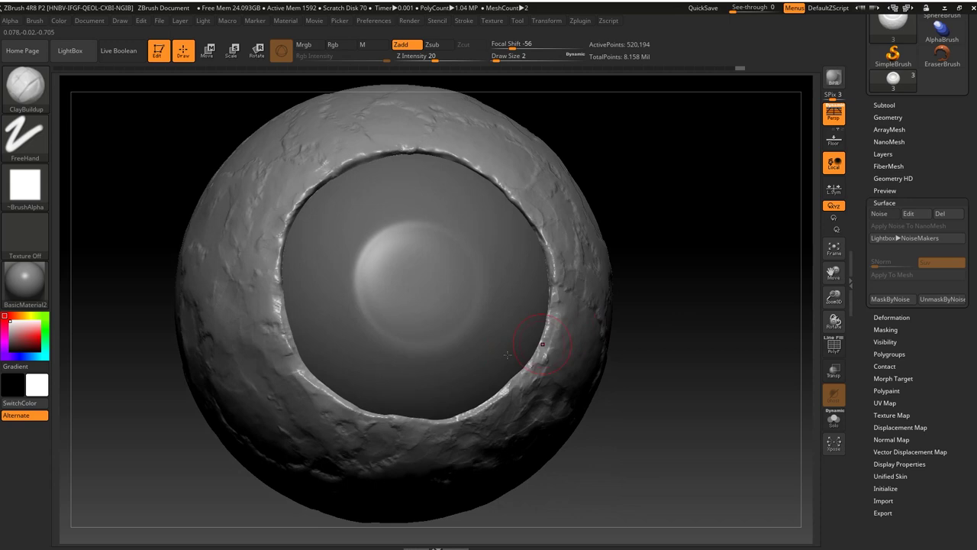
{"action": "left_click", "coordinate": [487, 334], "text": "alt"}
Step: Frame the inner eyeball and turn it so the socket faces front
{"action": "key", "text": "f"}
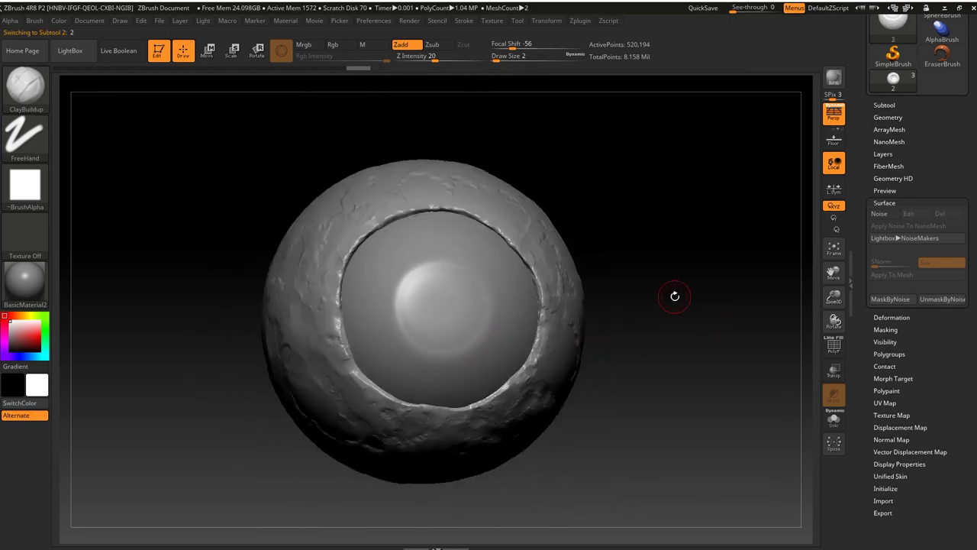
{"action": "mouse_move", "coordinate": [672, 290]}
{"action": "left_mouse_down"}
{"action": "mouse_move", "coordinate": [667, 305]}
{"action": "mouse_move", "coordinate": [726, 450]}
{"action": "mouse_move", "coordinate": [687, 447]}
{"action": "left_mouse_up"}
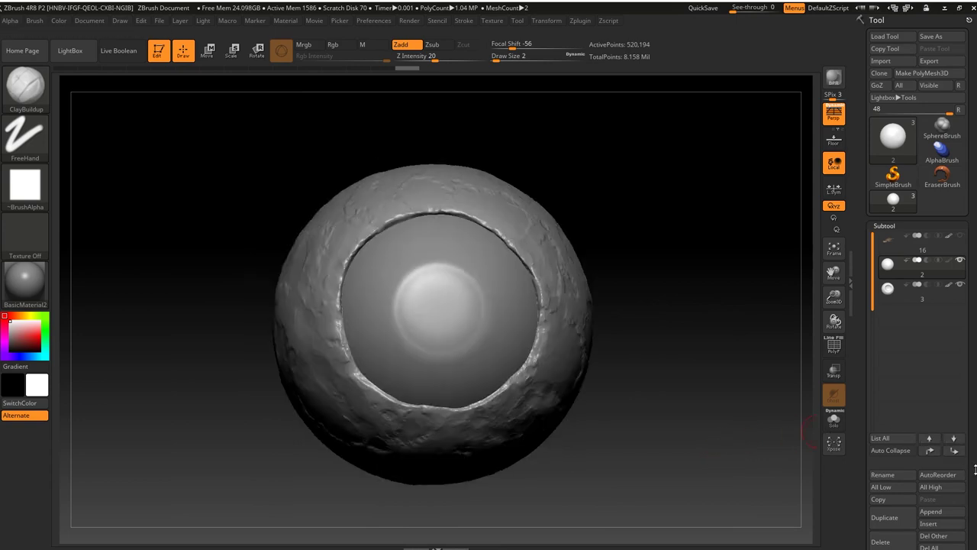
{"action": "left_click_drag", "start_coordinate": [954, 427], "coordinate": [954, 387]}
{"action": "scroll", "coordinate": [955, 387], "scroll_direction": "down", "scroll_amount": 3}
{"action": "scroll", "coordinate": [939, 382], "scroll_direction": "down", "scroll_amount": 3}
{"action": "scroll", "coordinate": [928, 374], "scroll_direction": "down", "scroll_amount": 3}
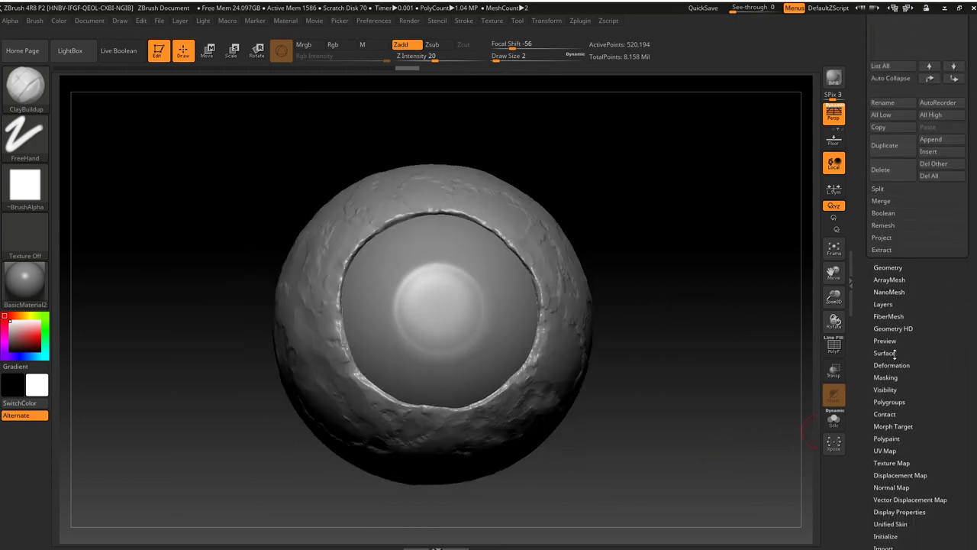
{"action": "scroll", "coordinate": [915, 368], "scroll_direction": "down", "scroll_amount": 3}
{"action": "scroll", "coordinate": [915, 368], "scroll_direction": "up", "scroll_amount": 1}
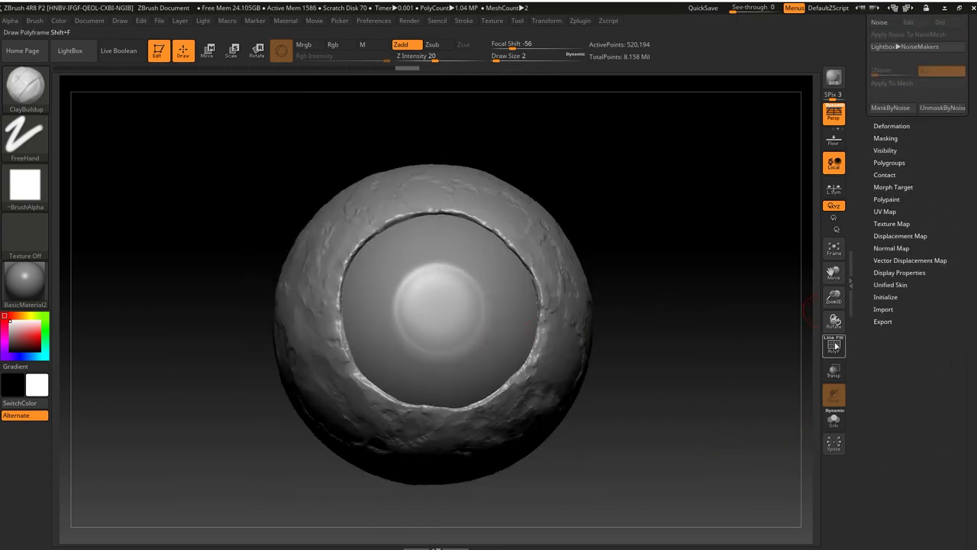
{"action": "scroll", "coordinate": [882, 283], "scroll_direction": "up", "scroll_amount": 3}
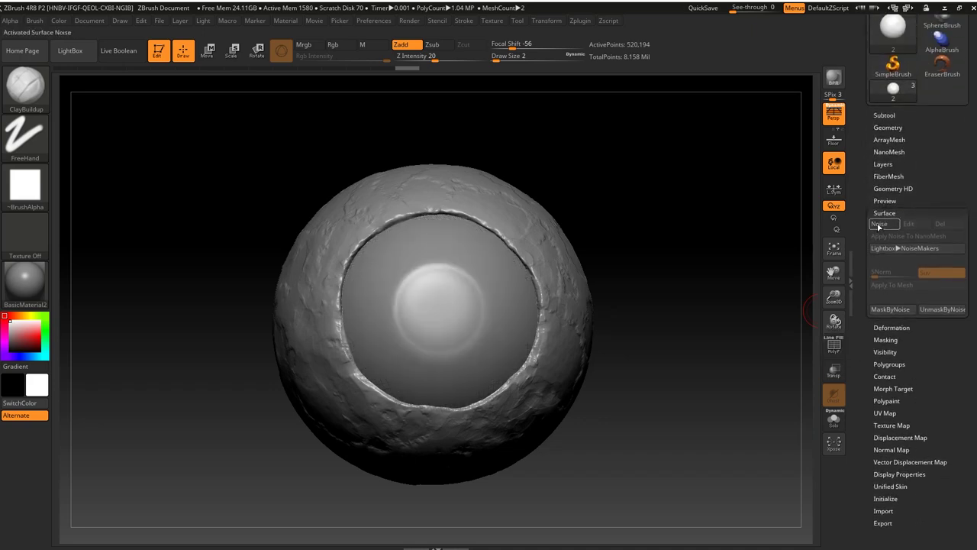
Step: Enable surface Noise on the eyeball and apply a first finer, stronger scale and strength
{"action": "left_click", "coordinate": [879, 223]}
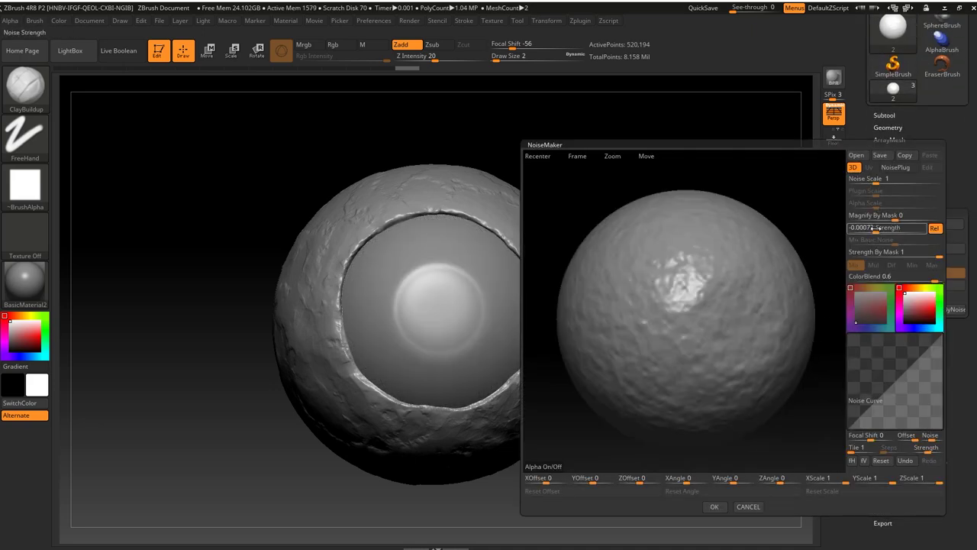
{"action": "left_click_drag", "start_coordinate": [871, 226], "coordinate": [863, 227]}
{"action": "left_click_drag", "start_coordinate": [875, 183], "coordinate": [863, 203]}
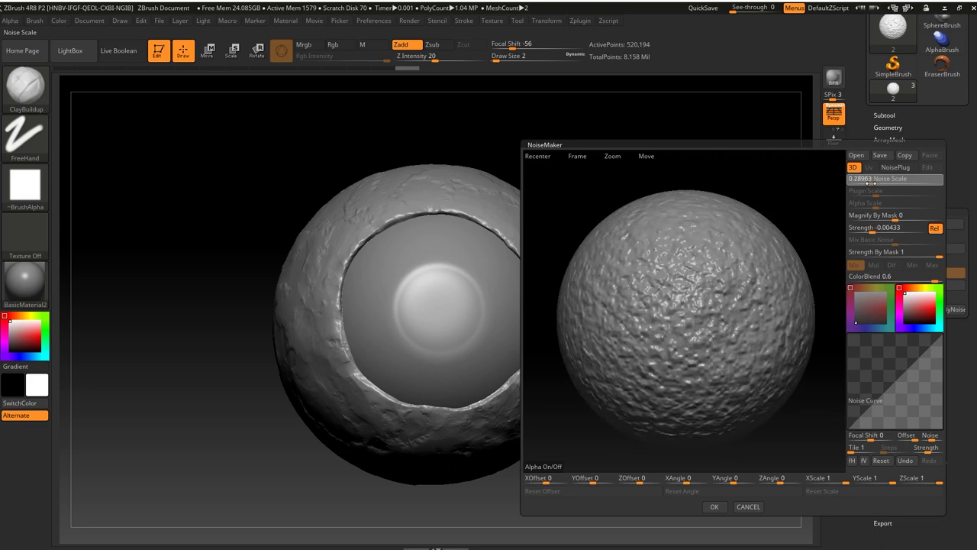
{"action": "left_click", "coordinate": [871, 227]}
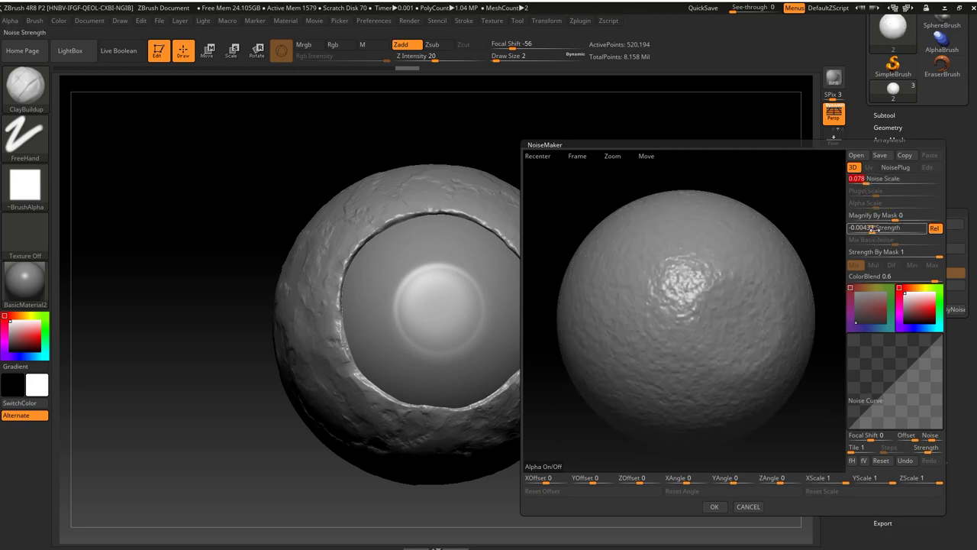
{"action": "left_click_drag", "start_coordinate": [871, 180], "coordinate": [861, 180]}
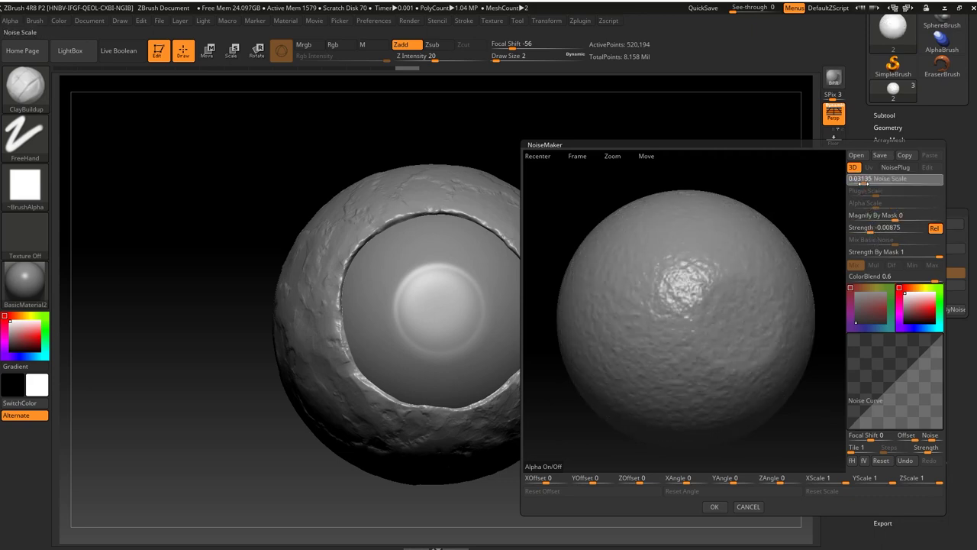
{"action": "left_click_drag", "start_coordinate": [869, 227], "coordinate": [863, 227]}
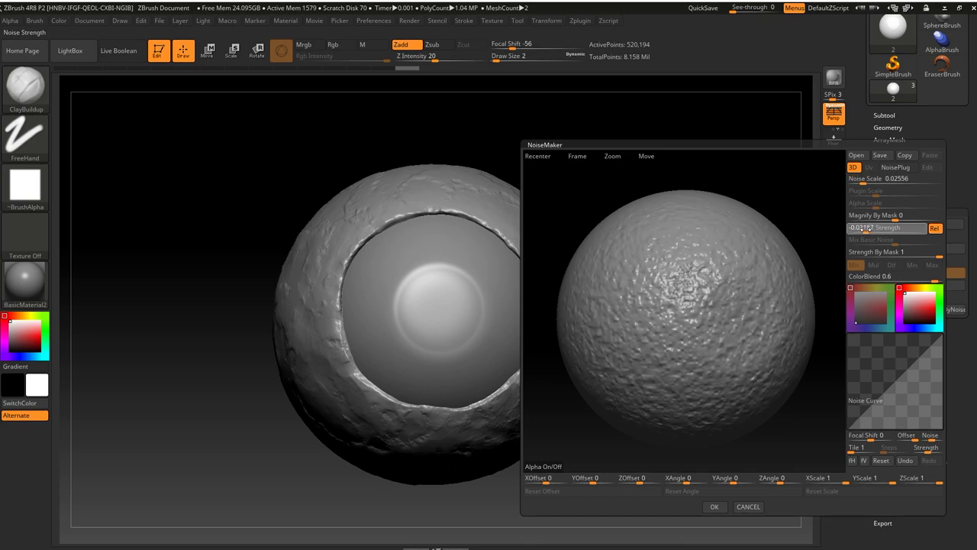
{"action": "left_click", "coordinate": [709, 506]}
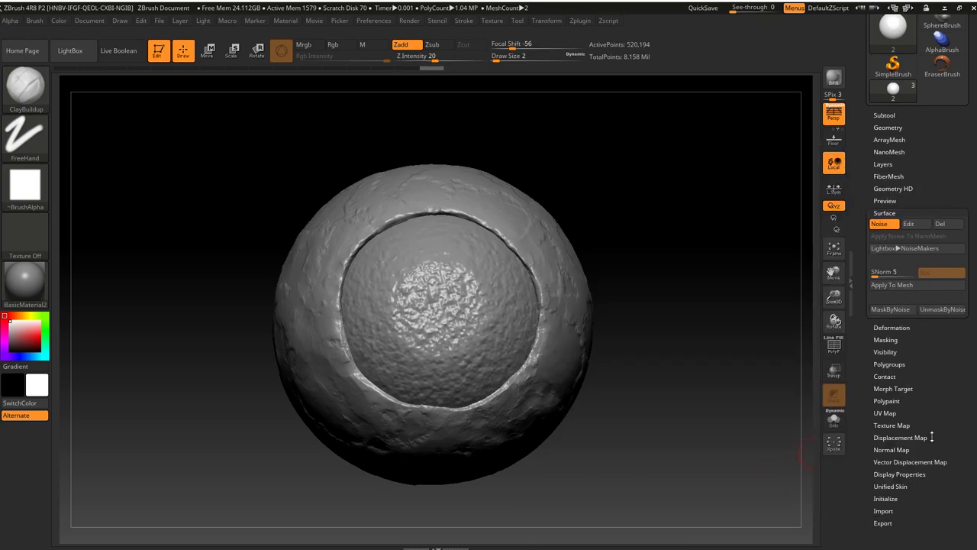
Step: Revise the noise to a larger, softer pattern with lower strength
{"action": "scroll", "coordinate": [884, 318], "scroll_direction": "down", "scroll_amount": 2}
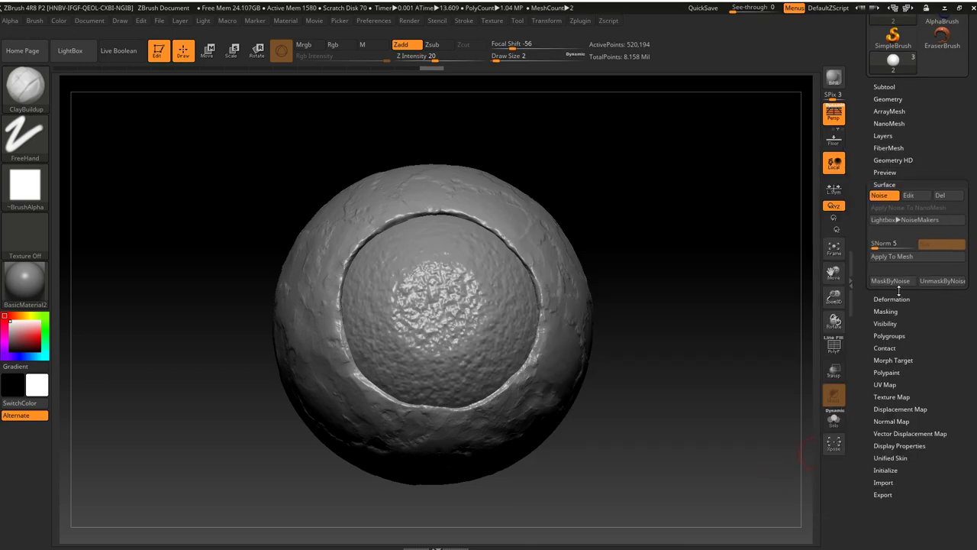
{"action": "left_click", "coordinate": [908, 195]}
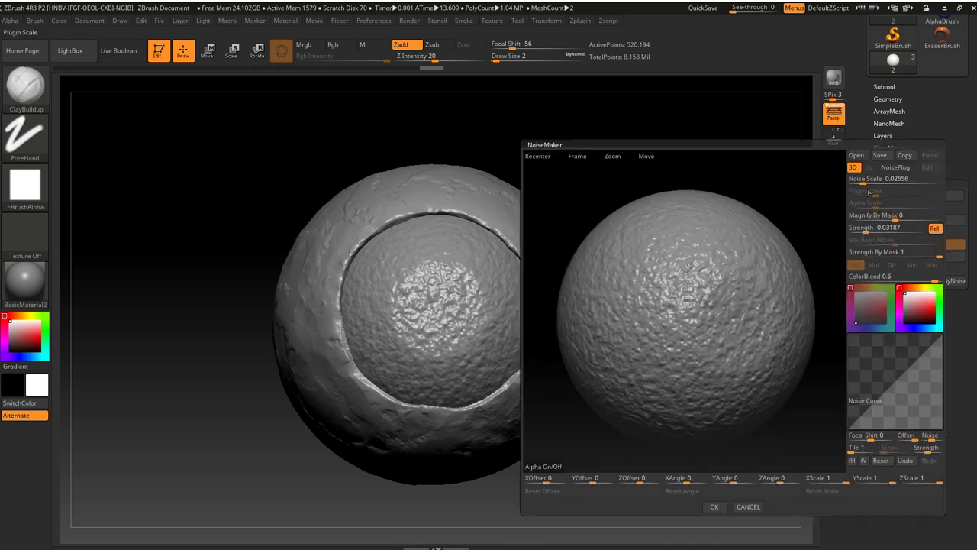
{"action": "left_click_drag", "start_coordinate": [866, 182], "coordinate": [858, 181]}
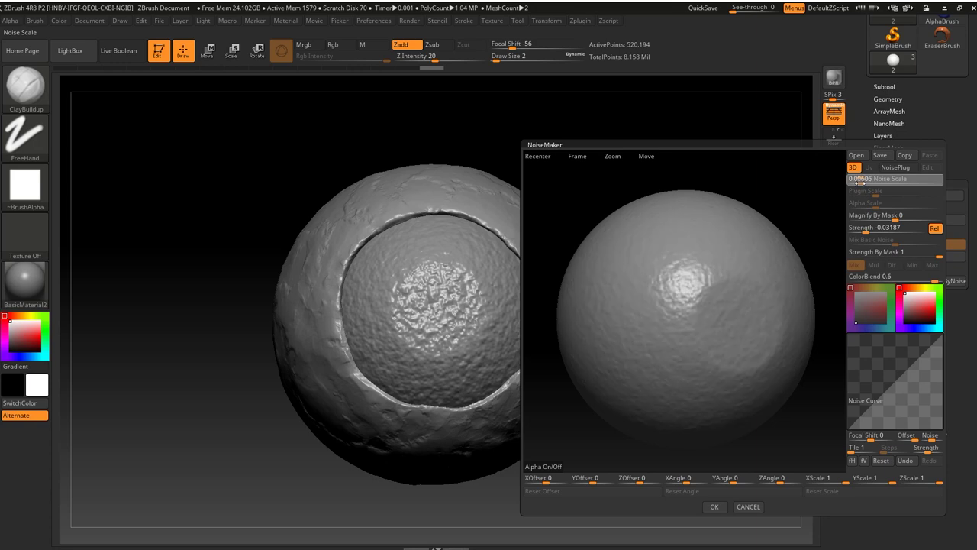
{"action": "left_click_drag", "start_coordinate": [868, 228], "coordinate": [870, 227]}
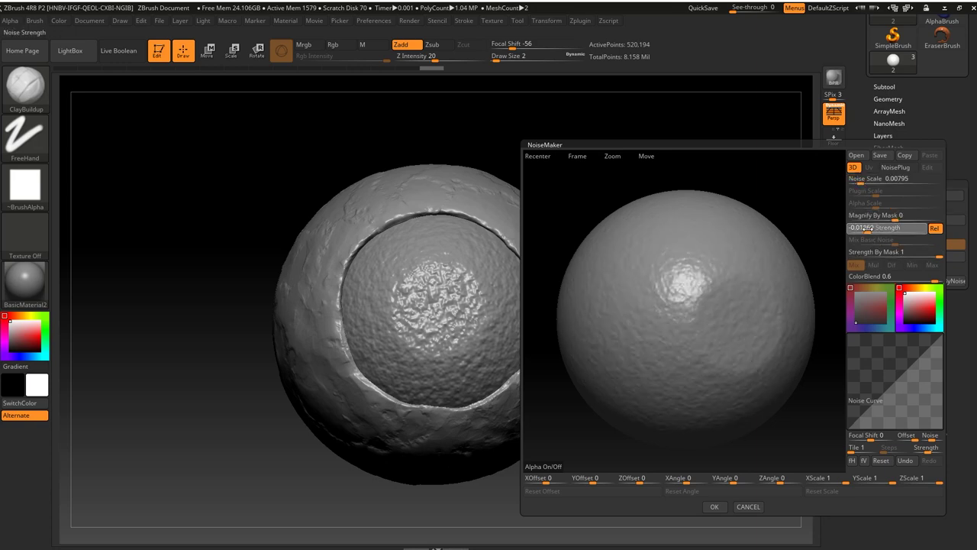
{"action": "left_click", "coordinate": [714, 506]}
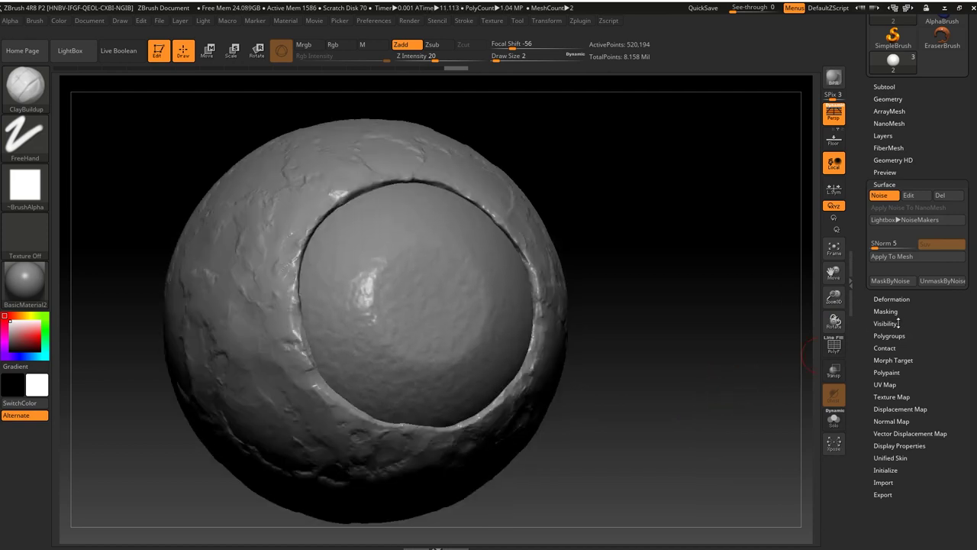
Step: Finalize the subtle noise at Noise Scale 0.00172 and Strength -0.19088
{"action": "scroll", "coordinate": [915, 344], "scroll_direction": "down", "scroll_amount": 1}
{"action": "left_click", "coordinate": [909, 188]}
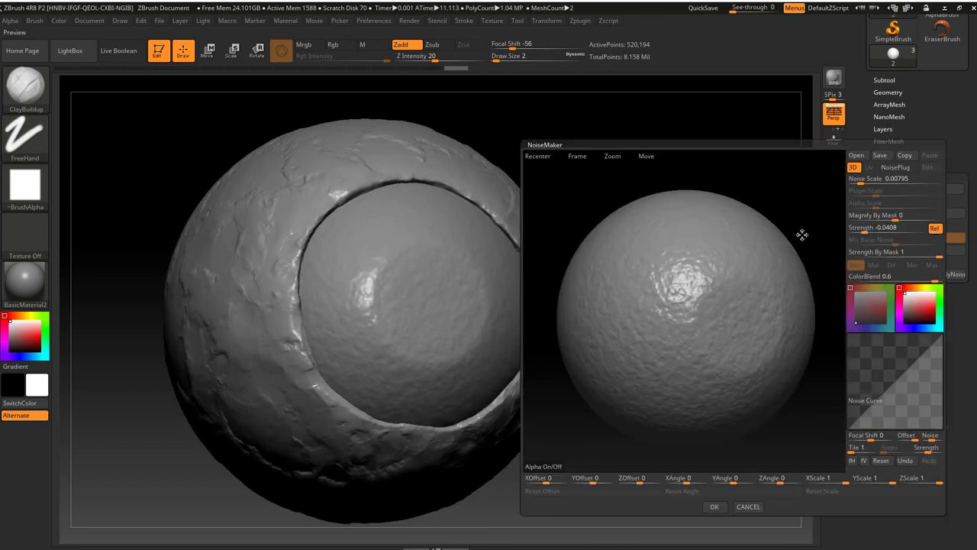
{"action": "left_click_drag", "start_coordinate": [861, 180], "coordinate": [857, 180]}
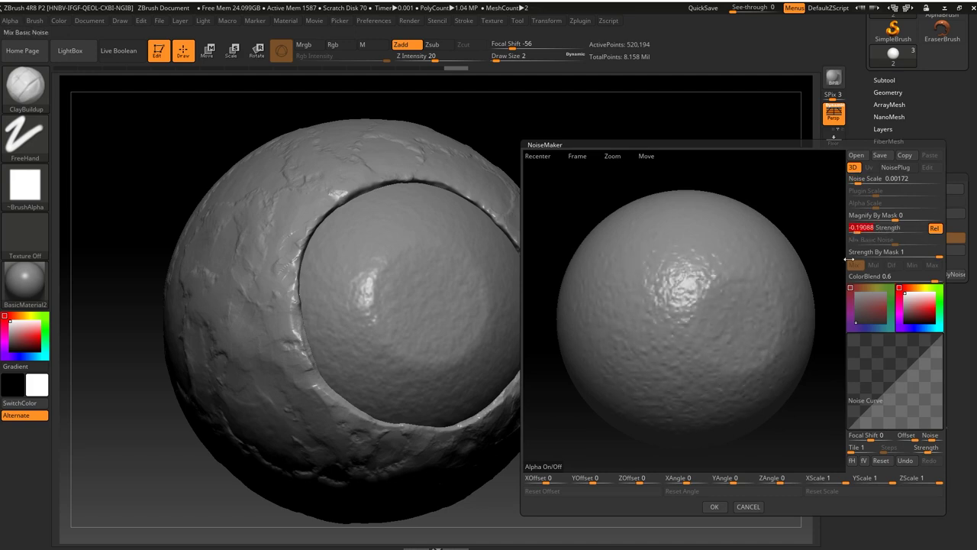
{"action": "left_click", "coordinate": [714, 506]}
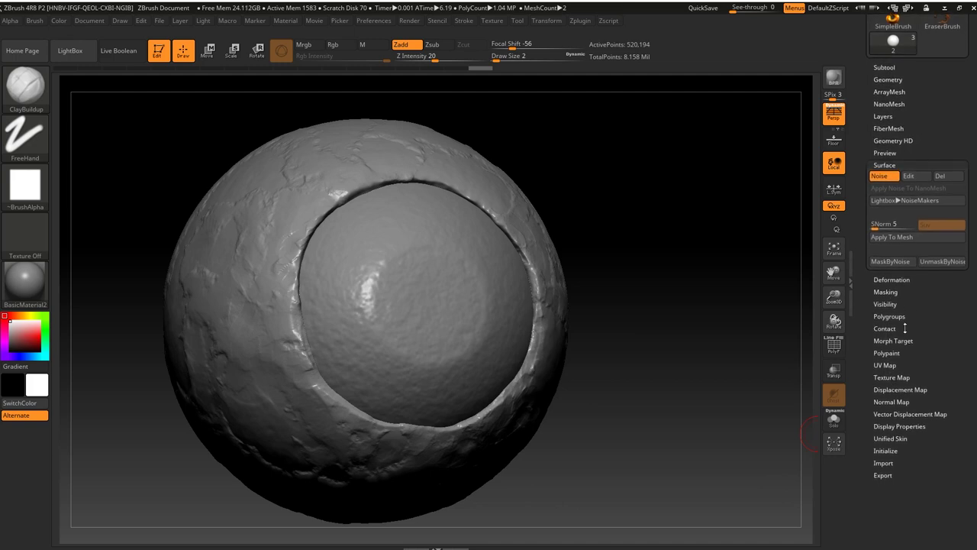
{"action": "left_click", "coordinate": [896, 345]}
Step: Store a morph target, mask the eyeball by its noise, and swap to the stored shape
{"action": "left_click", "coordinate": [883, 249]}
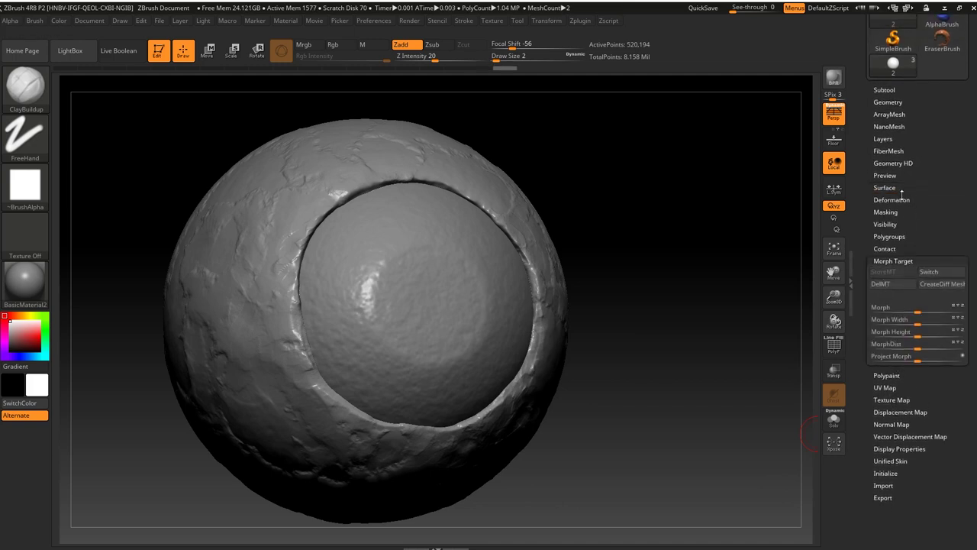
{"action": "left_click", "coordinate": [885, 188]}
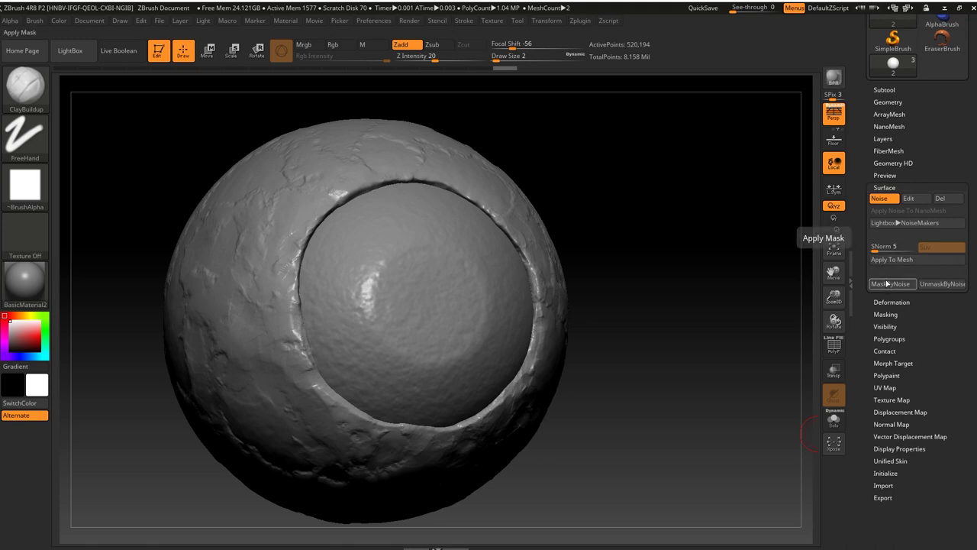
{"action": "left_click", "coordinate": [886, 283]}
{"action": "left_click_drag", "start_coordinate": [752, 338], "coordinate": [667, 388]}
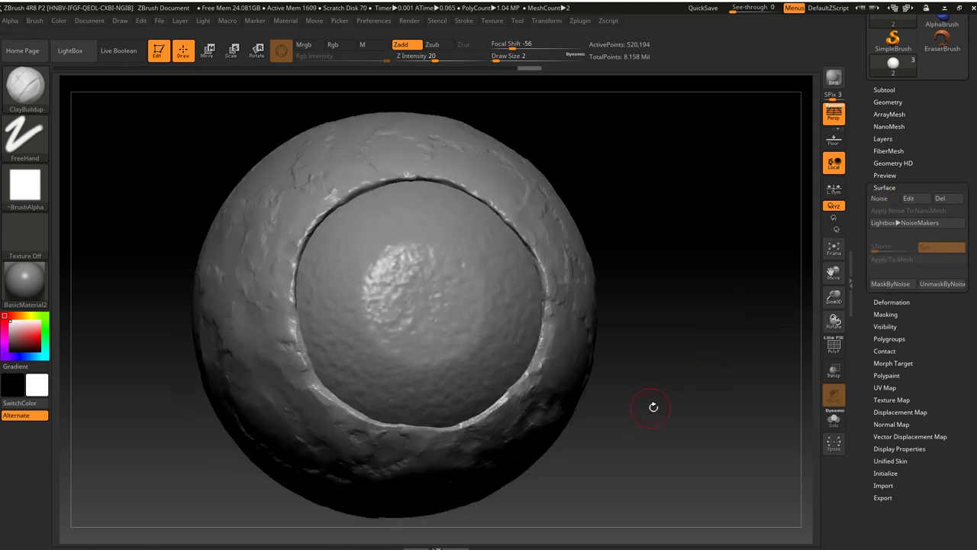
{"action": "left_click", "coordinate": [890, 364]}
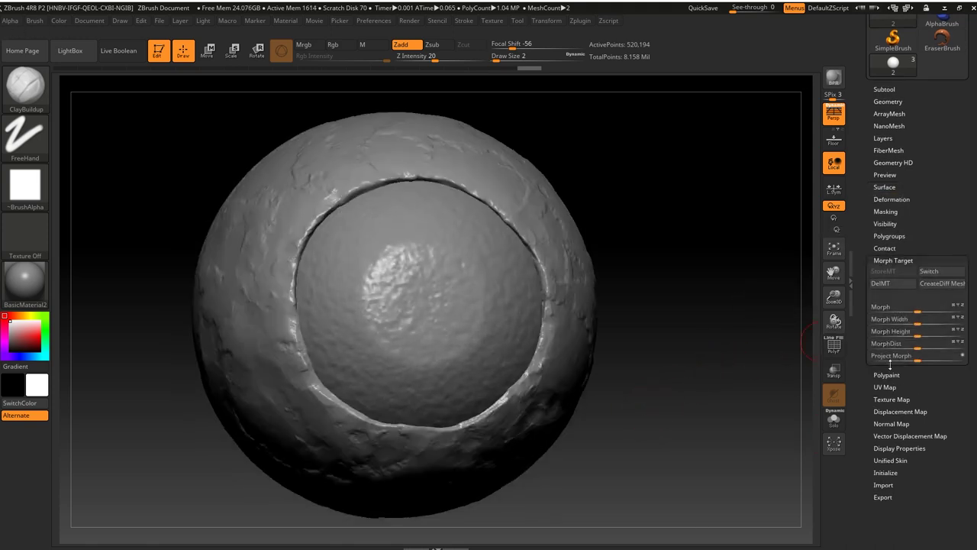
{"action": "left_click", "coordinate": [929, 273]}
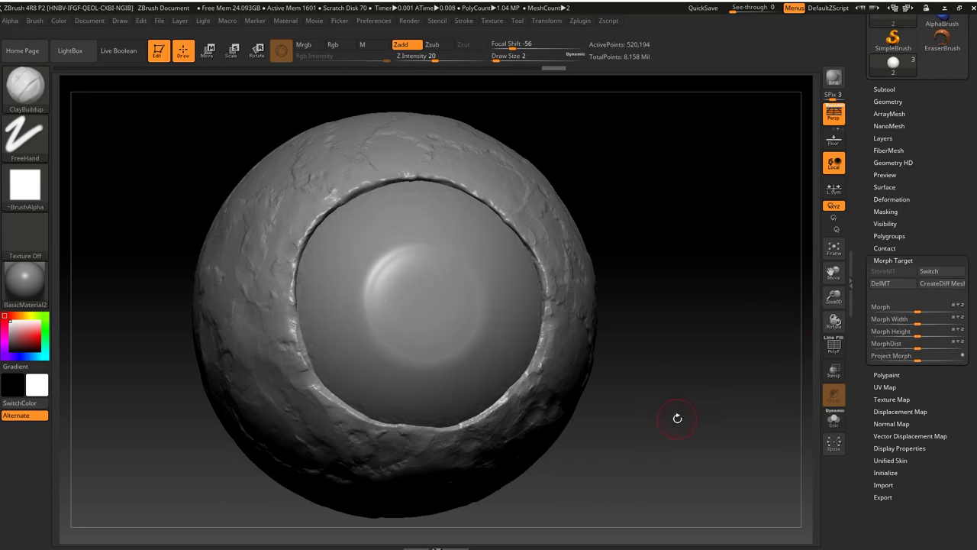
Step: Choose the Morph brush, bring draw size down to 1, and delete the stored morph target
{"action": "key", "text": "b"}
{"action": "key", "text": "m"}
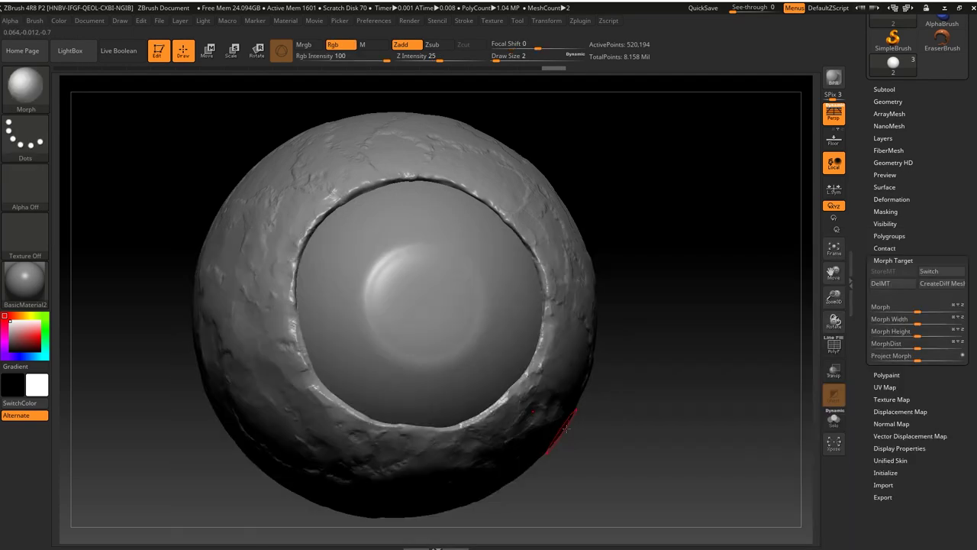
{"action": "left_click", "coordinate": [552, 426]}
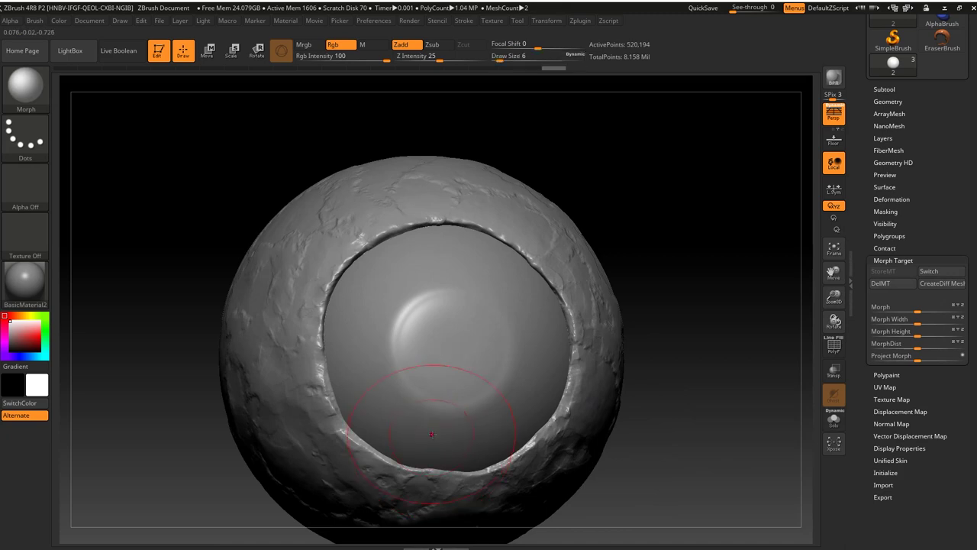
{"action": "key", "text": "s"}
{"action": "left_click_drag", "start_coordinate": [435, 435], "coordinate": [450, 433]}
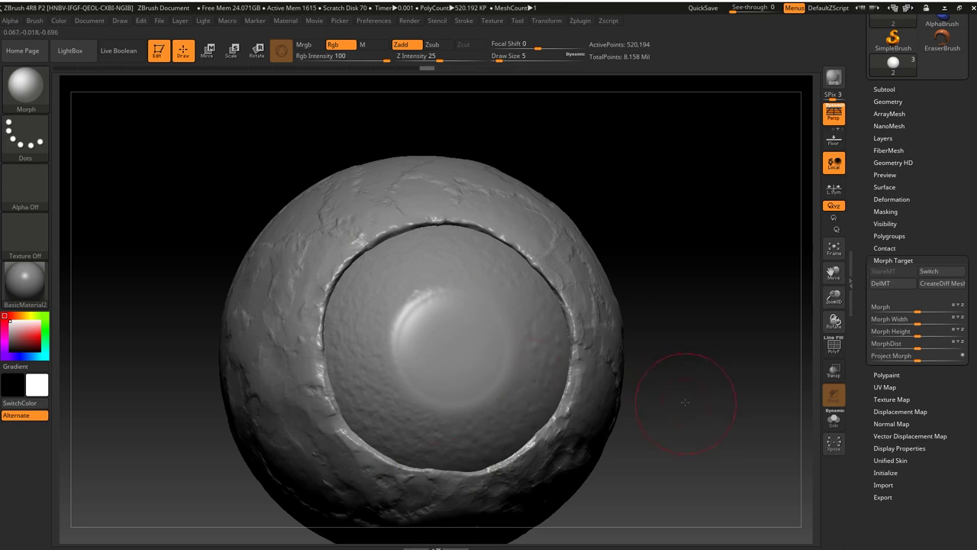
{"action": "left_click_drag", "start_coordinate": [693, 397], "coordinate": [600, 359], "text": "alt"}
{"action": "key", "text": "s"}
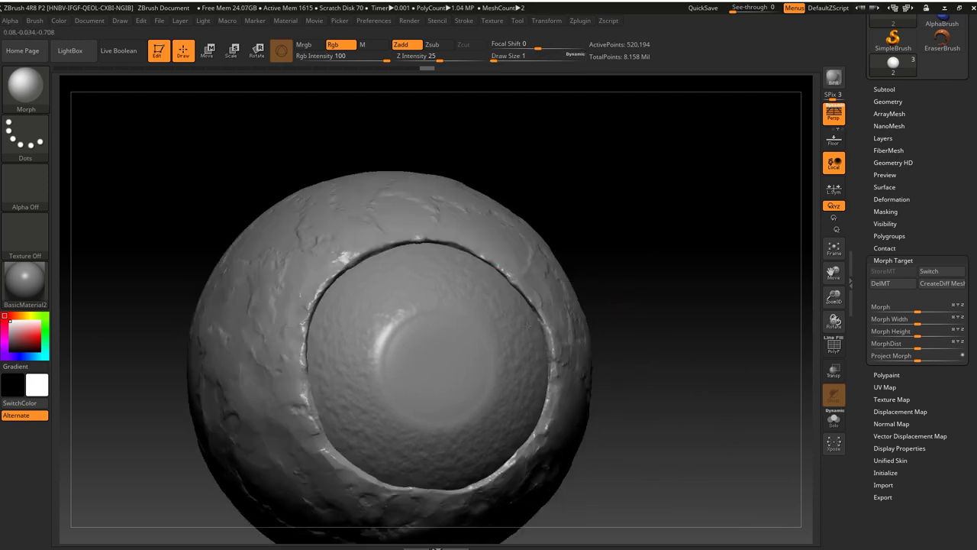
{"action": "left_click", "coordinate": [892, 283]}
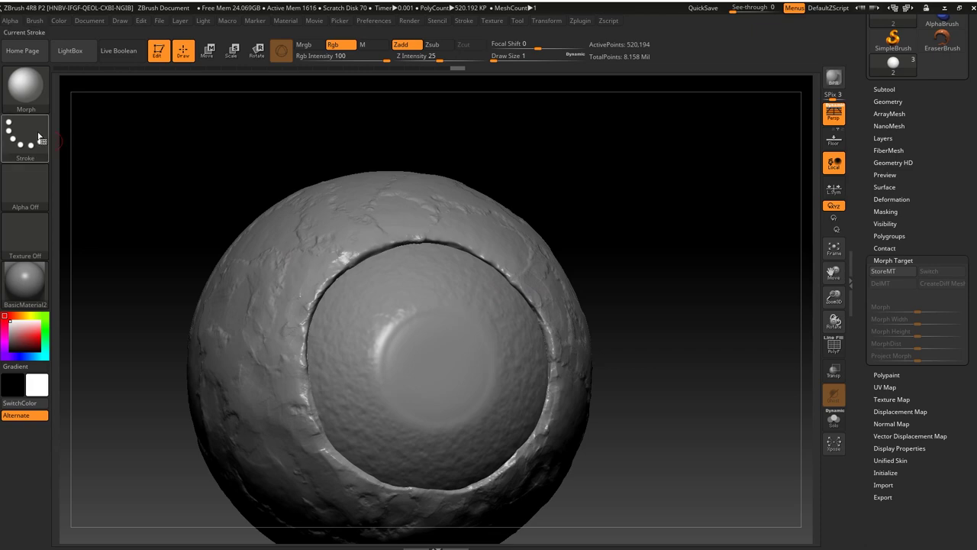
Step: Set up the Standard brush with a Freehand stroke and Alpha 58
{"action": "key", "text": "b"}
{"action": "left_click", "coordinate": [323, 197]}
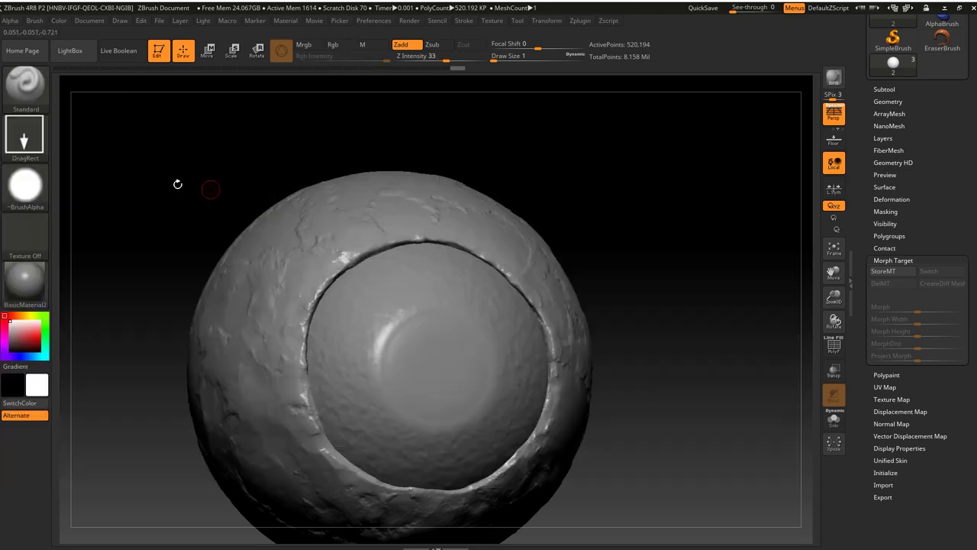
{"action": "left_click", "coordinate": [25, 135]}
{"action": "left_click", "coordinate": [185, 147]}
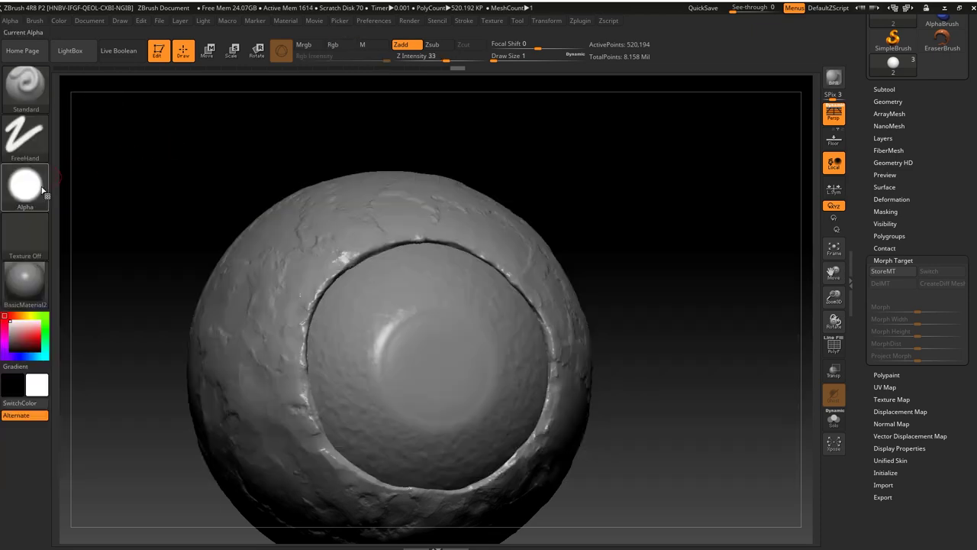
{"action": "left_click", "coordinate": [25, 185]}
{"action": "left_click", "coordinate": [282, 192]}
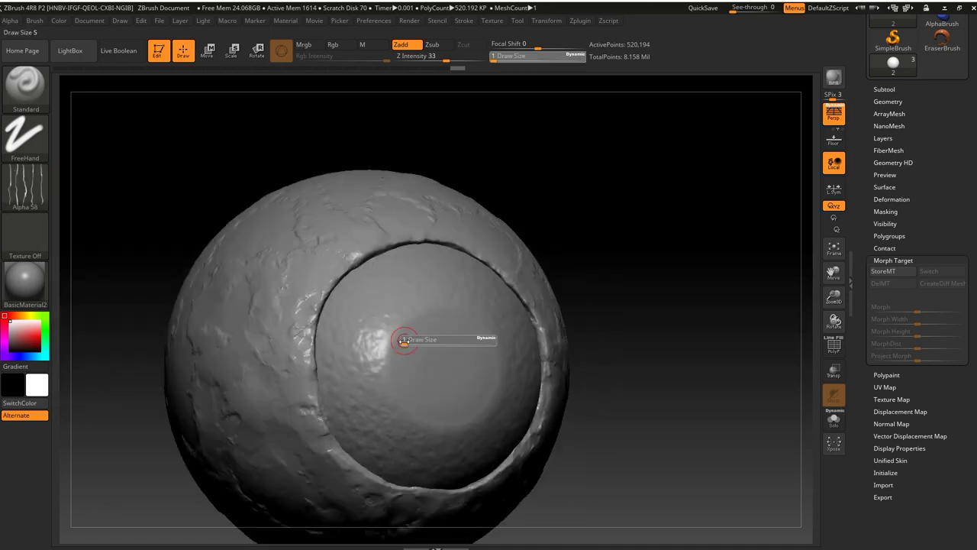
Step: Carve fine scratch lines into the iris at lower intensity, smoothing some marks
{"action": "left_click_drag", "start_coordinate": [365, 367], "coordinate": [335, 360]}
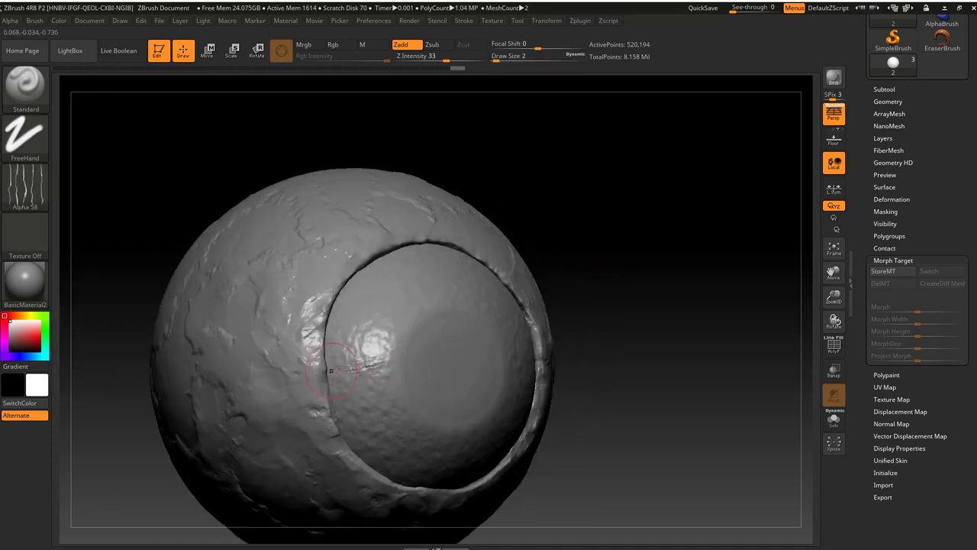
{"action": "left_click_drag", "start_coordinate": [446, 59], "coordinate": [429, 58]}
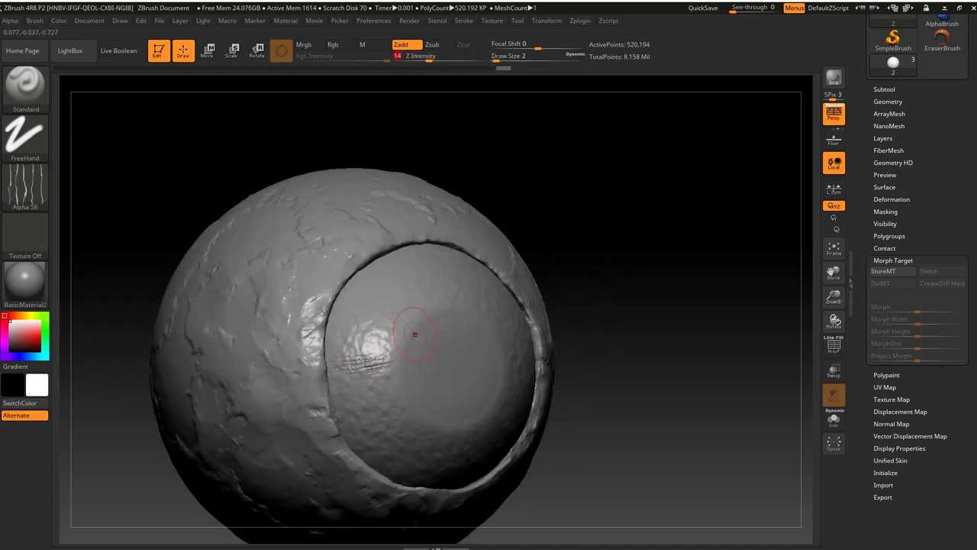
{"action": "mouse_move", "coordinate": [386, 350]}
{"action": "left_mouse_down"}
{"action": "mouse_move", "coordinate": [359, 391]}
{"action": "mouse_move", "coordinate": [338, 366]}
{"action": "left_mouse_up"}
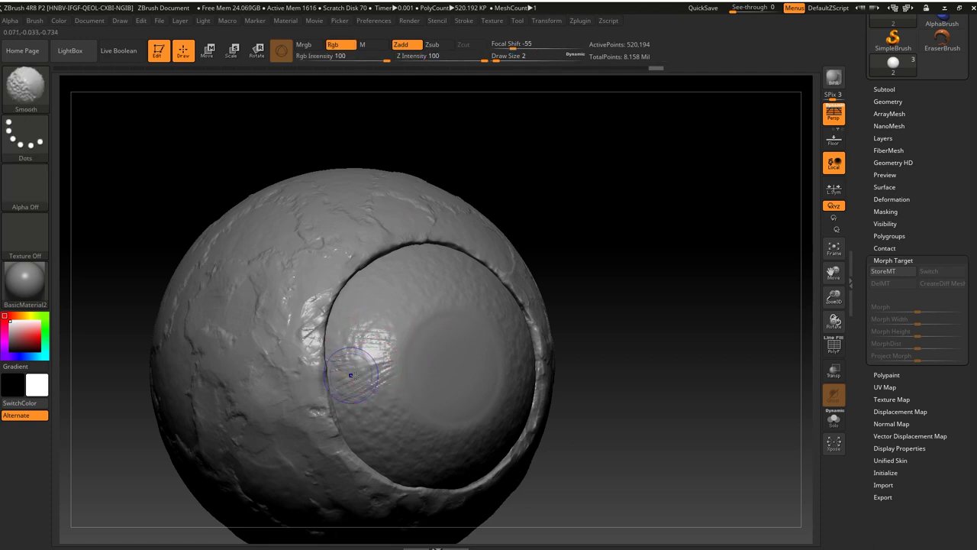
{"action": "left_click_drag", "start_coordinate": [616, 342], "coordinate": [580, 321]}
{"action": "left_click", "coordinate": [355, 280]}
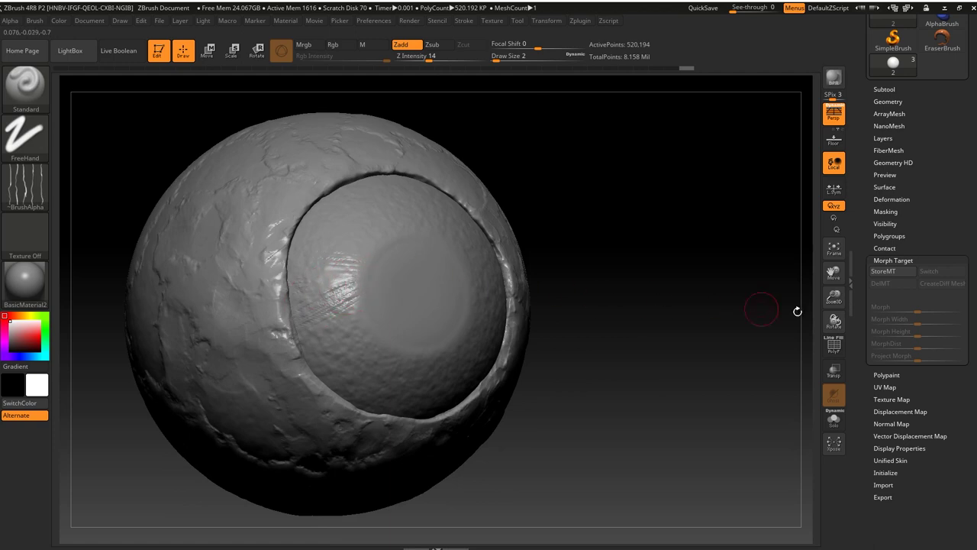
{"action": "left_click_drag", "start_coordinate": [703, 327], "coordinate": [581, 283]}
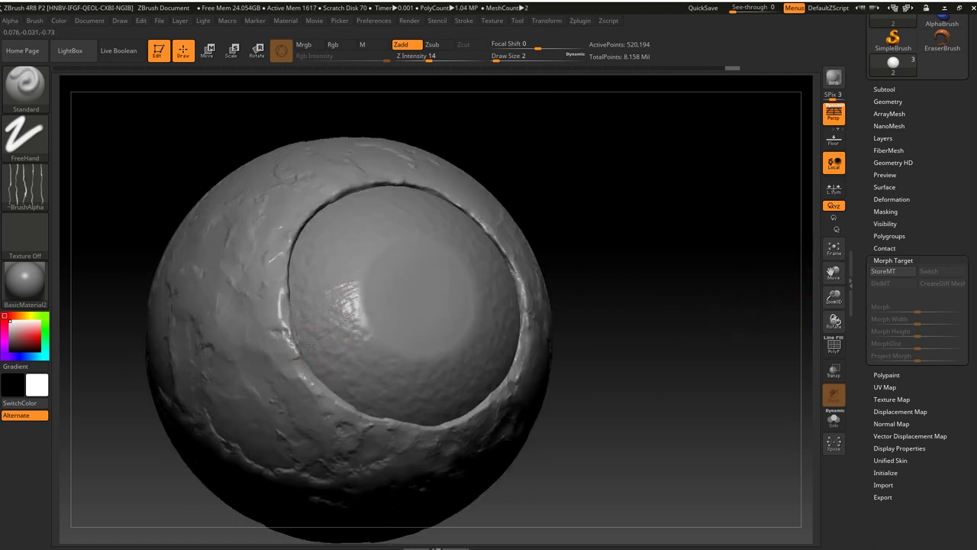
Step: Step back and forward through the sculpting history to restore radial iris detail
{"action": "key", "text": "ctrl+z"}
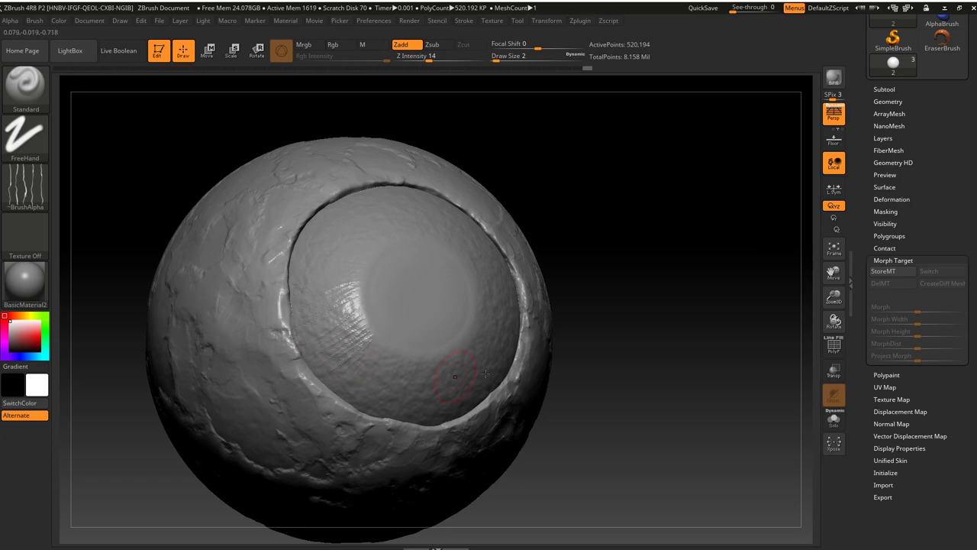
{"action": "key", "text": "ctrl+shift+z"}
{"action": "mouse_move", "coordinate": [229, 435]}
{"action": "left_mouse_down"}
{"action": "mouse_move", "coordinate": [380, 349]}
{"action": "mouse_move", "coordinate": [386, 358]}
{"action": "left_mouse_up"}
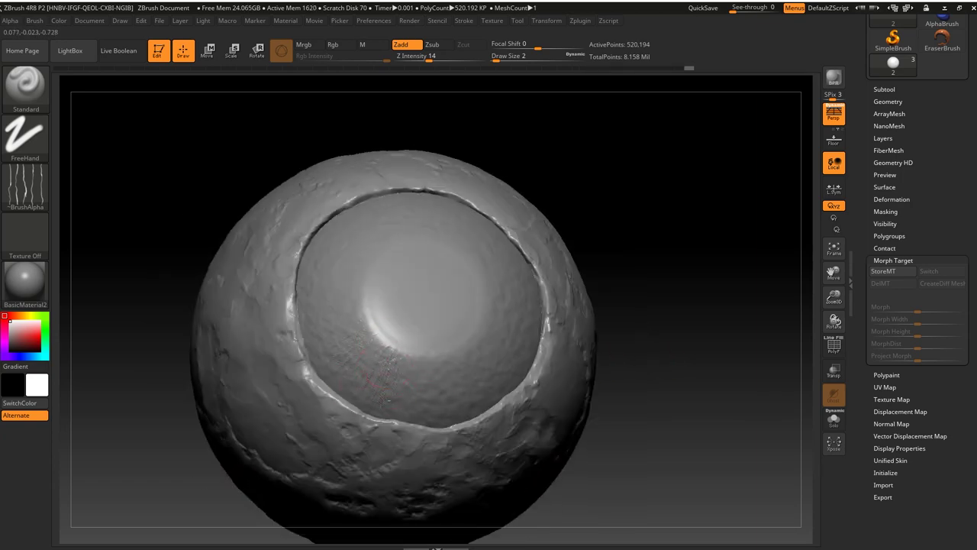
{"action": "key", "text": "ctrl+z"}
{"action": "key", "text": "ctrl+z"}
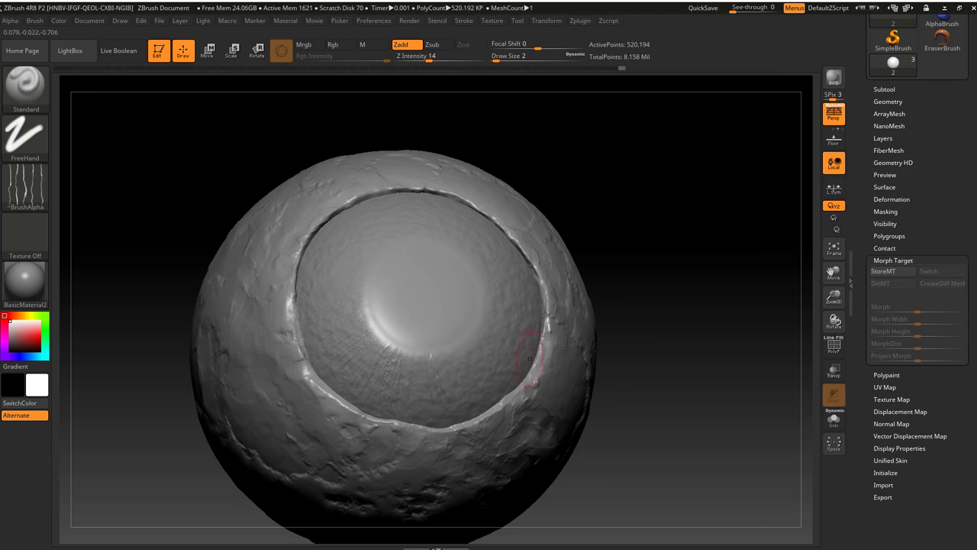
{"action": "key", "text": "ctrl+z"}
{"action": "key", "text": "ctrl+z"}
{"action": "key", "text": "ctrl+z"}
{"action": "left_click_drag", "start_coordinate": [401, 363], "coordinate": [432, 377]}
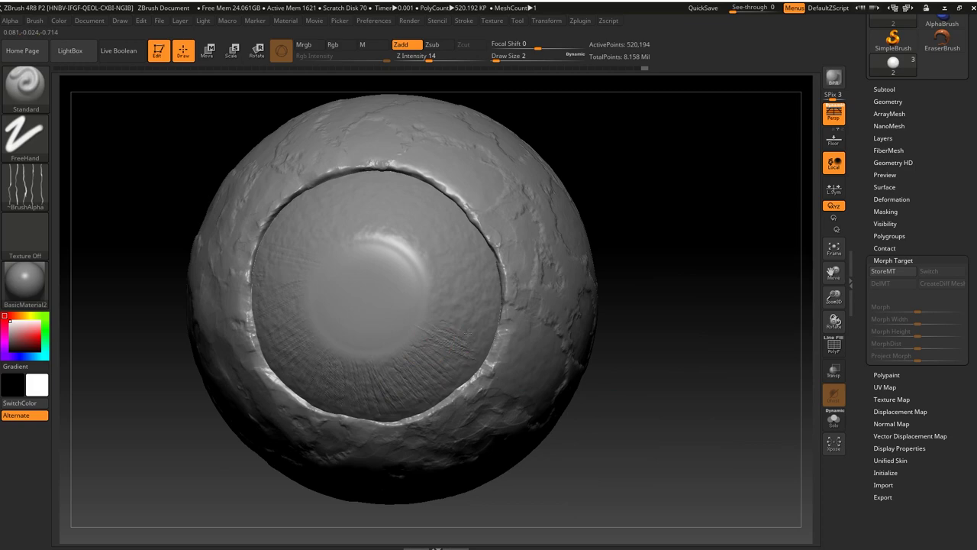
{"action": "key", "text": "ctrl+shift+z"}
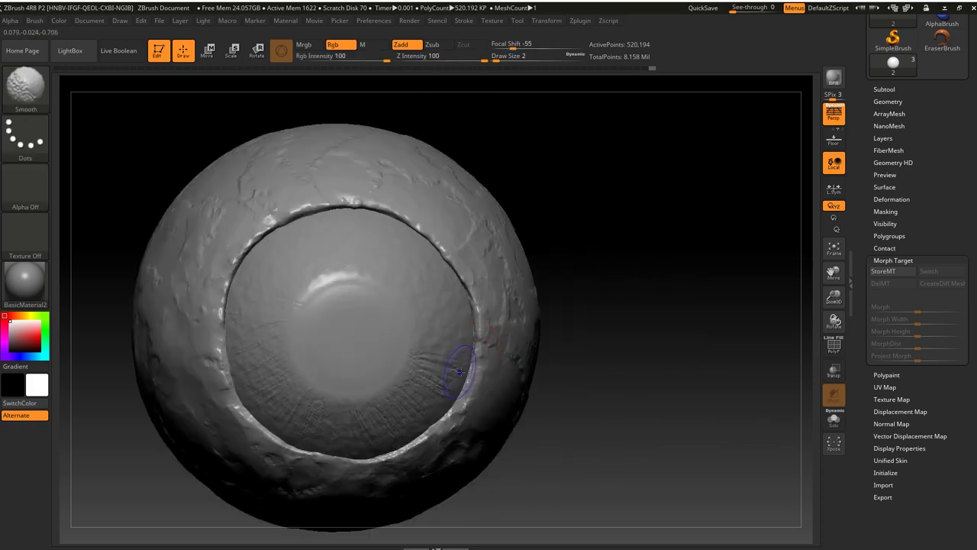
{"action": "key", "text": "ctrl+shift+z"}
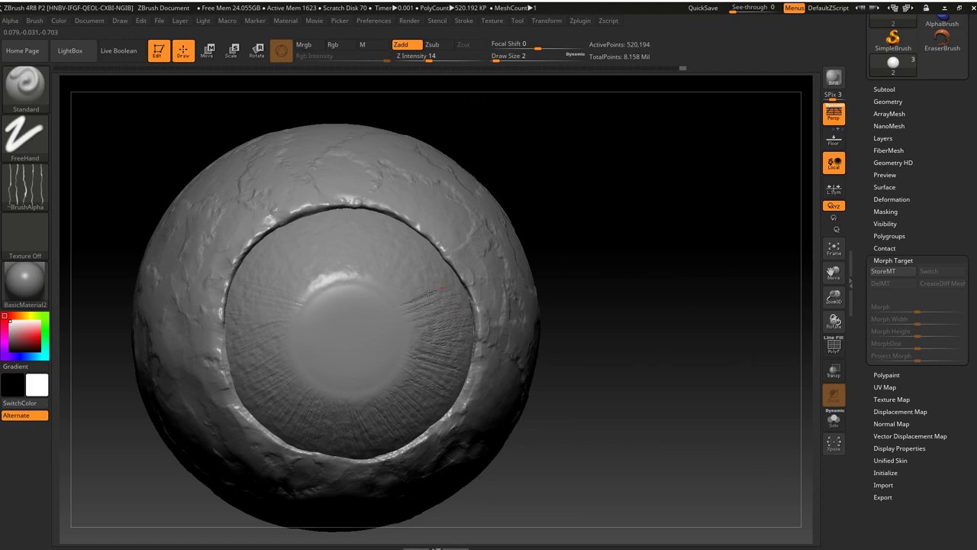
{"action": "key", "text": "ctrl+shift+z"}
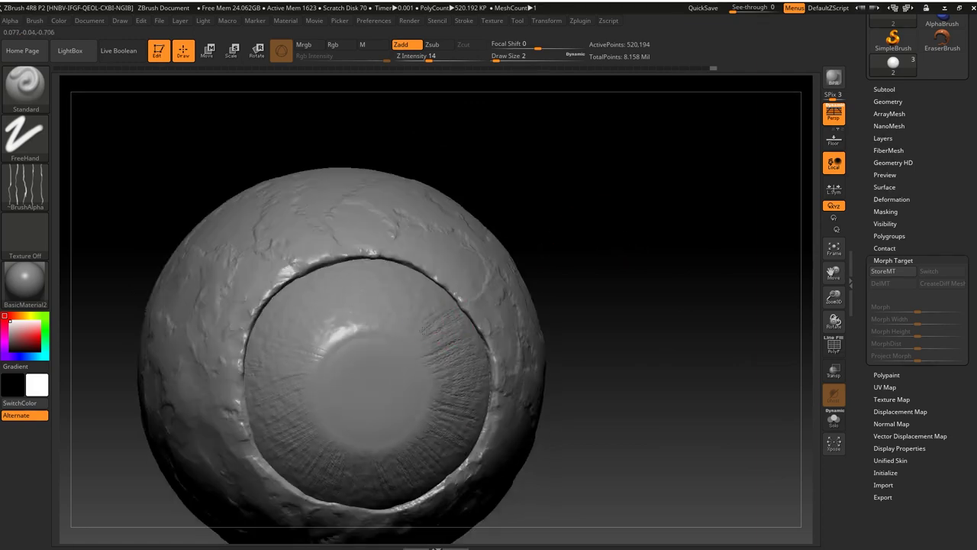
{"action": "key", "text": "ctrl+shift+z"}
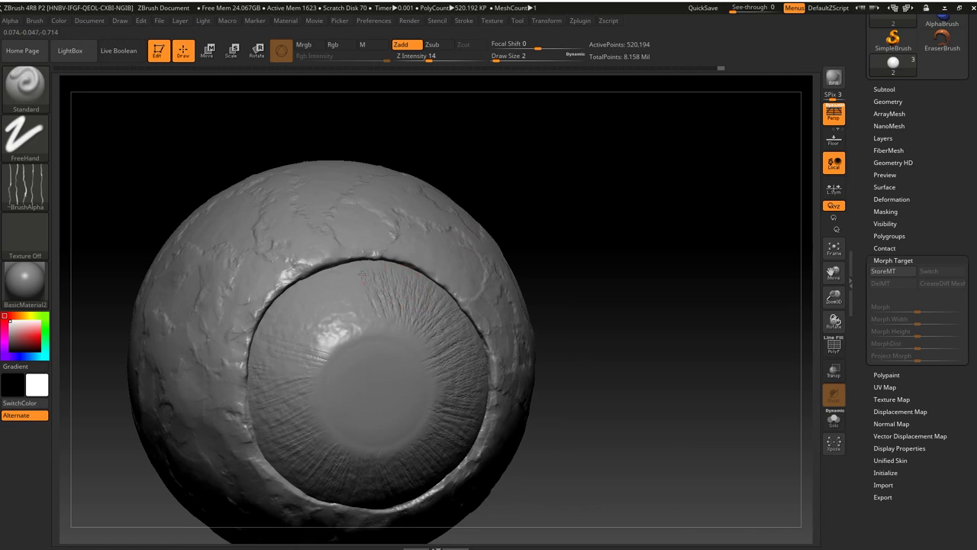
{"action": "key", "text": "ctrl+shift+z"}
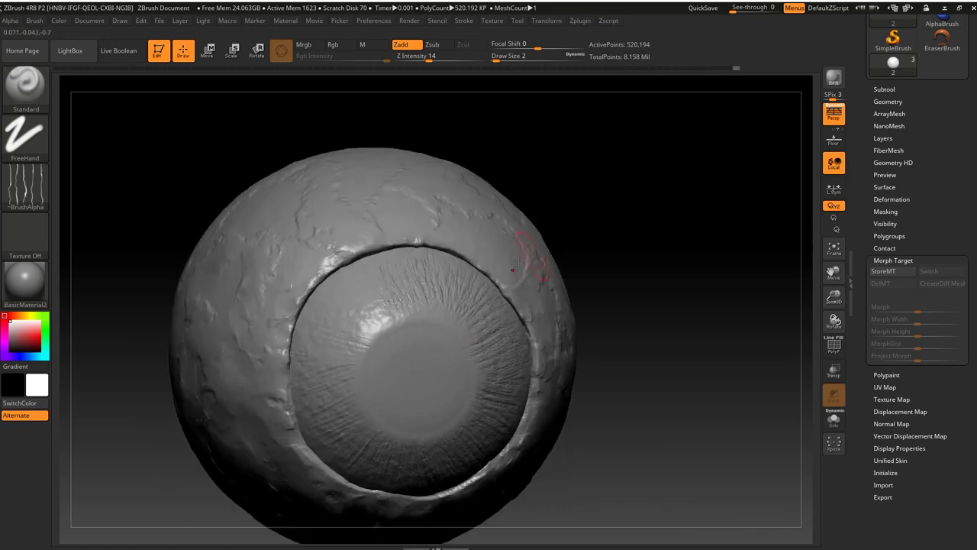
{"action": "key", "text": "ctrl+shift+z"}
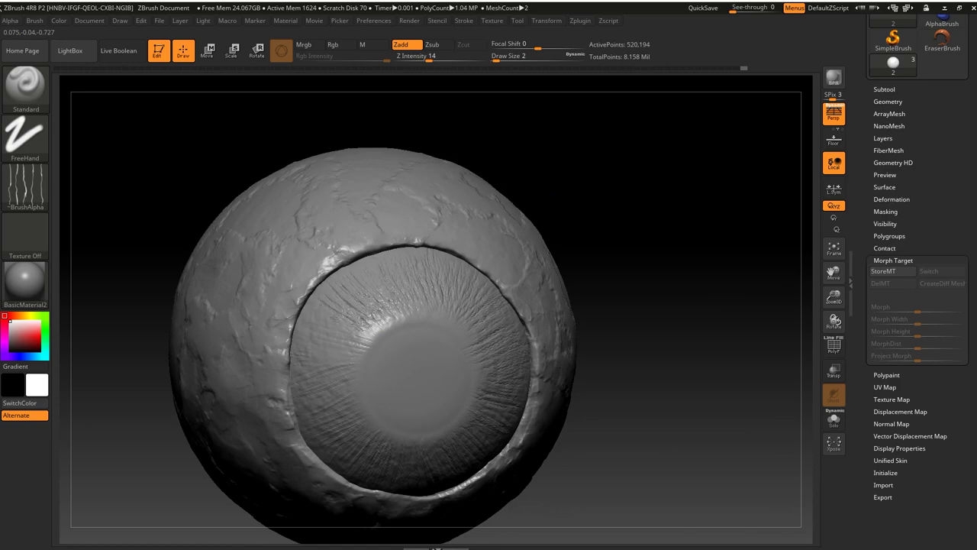
{"action": "key", "text": "ctrl+shift+z"}
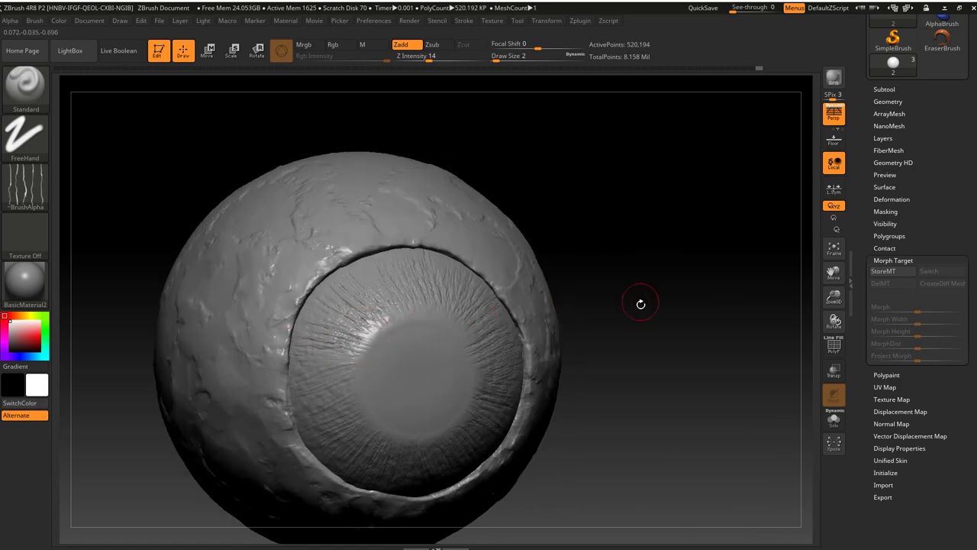
Step: Redo the remaining iris fibre strokes until the other eye mesh shows again
{"action": "left_click_drag", "start_coordinate": [640, 304], "coordinate": [448, 307]}
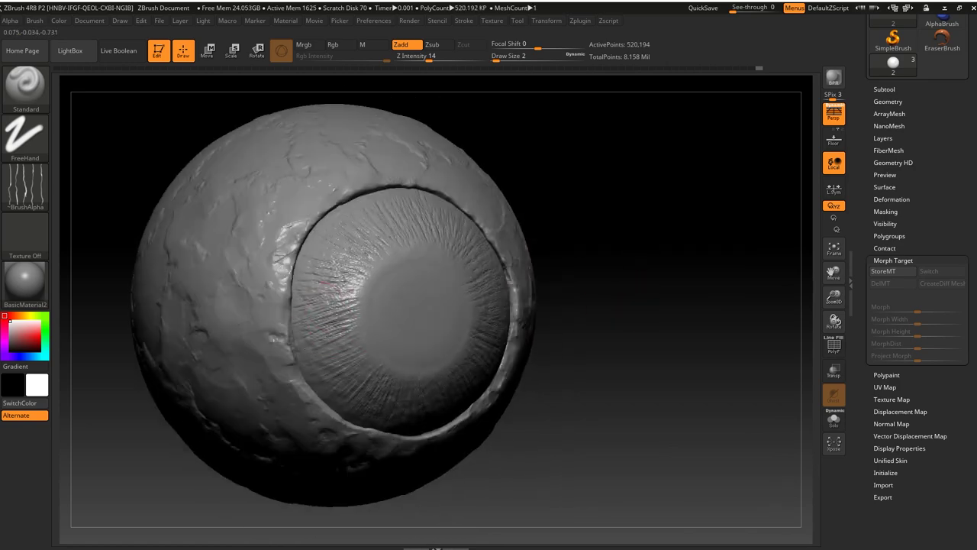
{"action": "key", "text": "ctrl+shift+z"}
{"action": "key", "text": "ctrl+shift+z"}
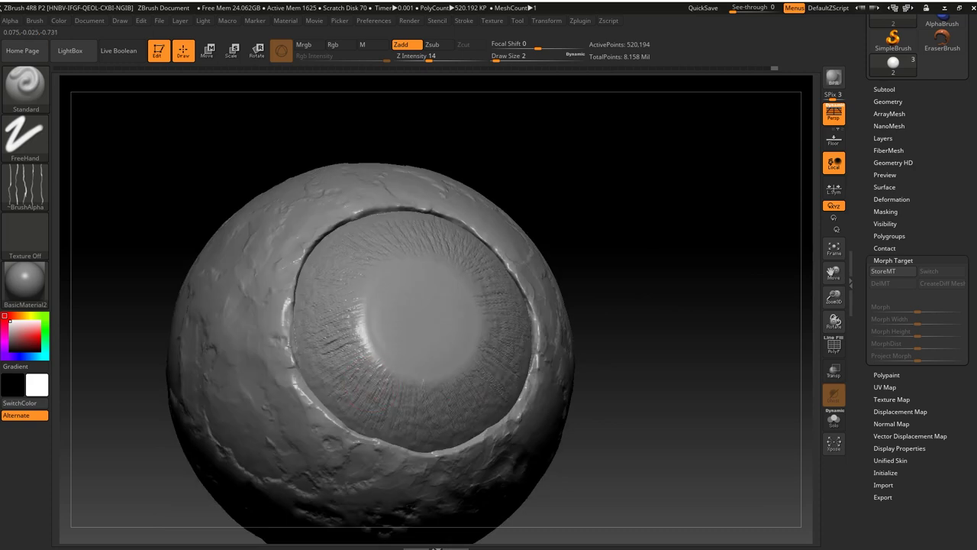
{"action": "mouse_move", "coordinate": [429, 418]}
{"action": "left_mouse_down"}
{"action": "mouse_move", "coordinate": [644, 377]}
{"action": "mouse_move", "coordinate": [343, 373]}
{"action": "left_mouse_up"}
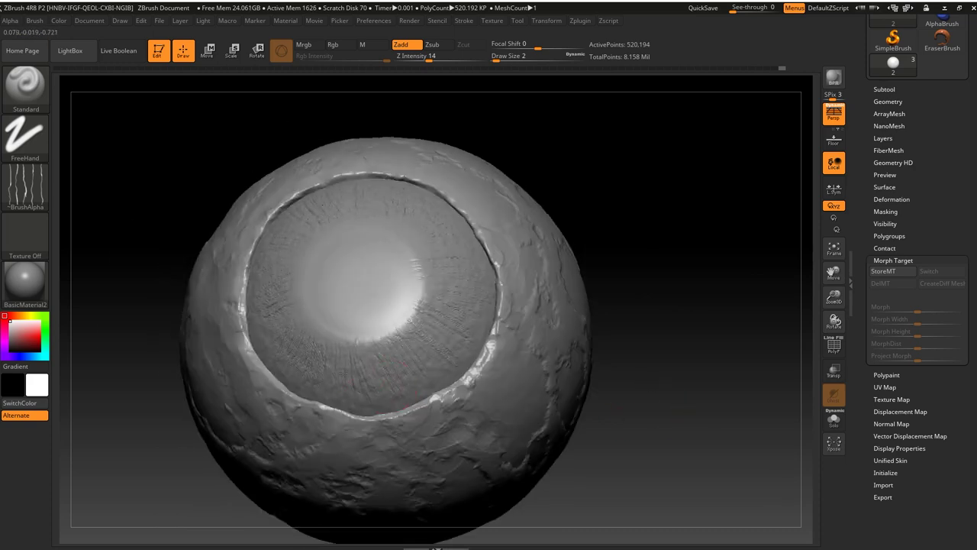
{"action": "key", "text": "ctrl+shift+z"}
{"action": "key", "text": "ctrl+shift+z"}
{"action": "key", "text": "ctrl+z"}
{"action": "key", "text": "ctrl+z"}
{"action": "key", "text": "ctrl+z"}
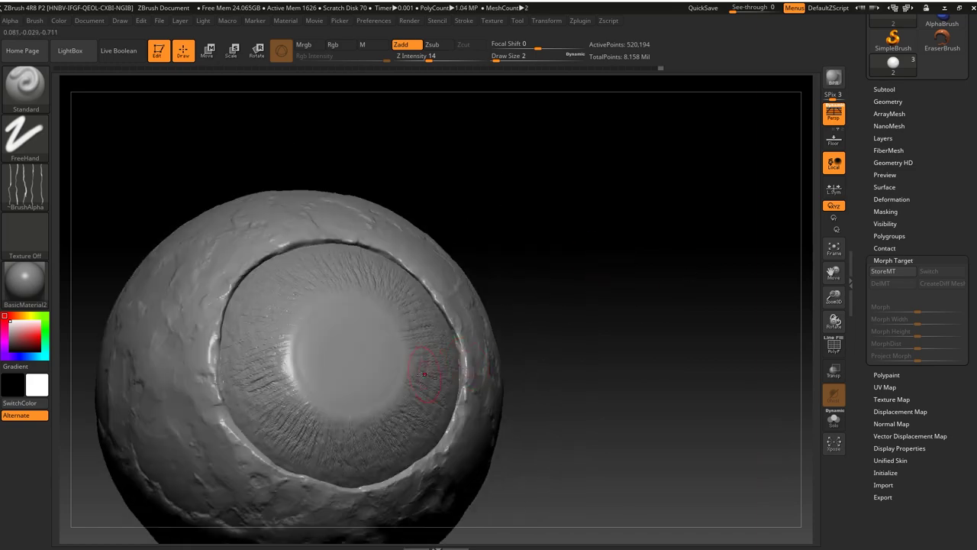
{"action": "key", "text": "ctrl+shift+z"}
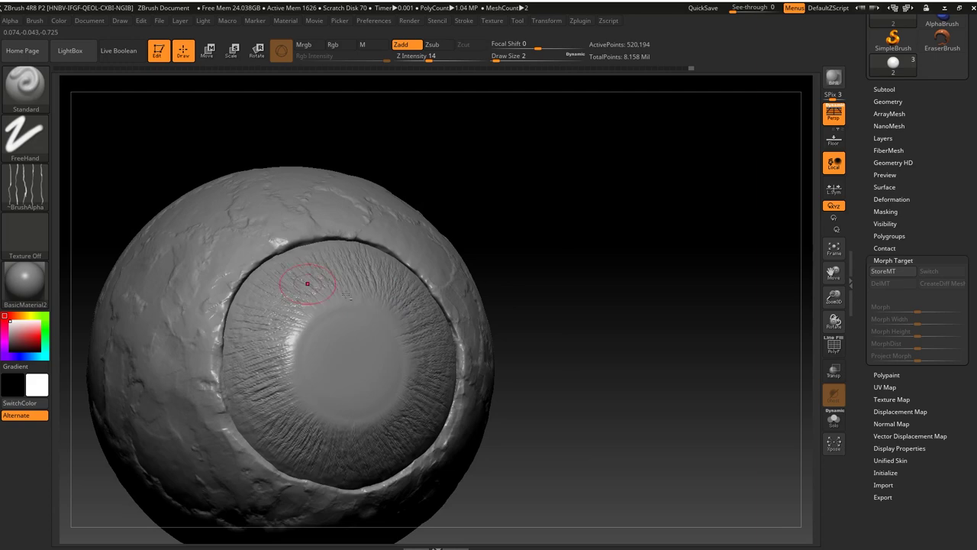
{"action": "key", "text": "ctrl+shift+z"}
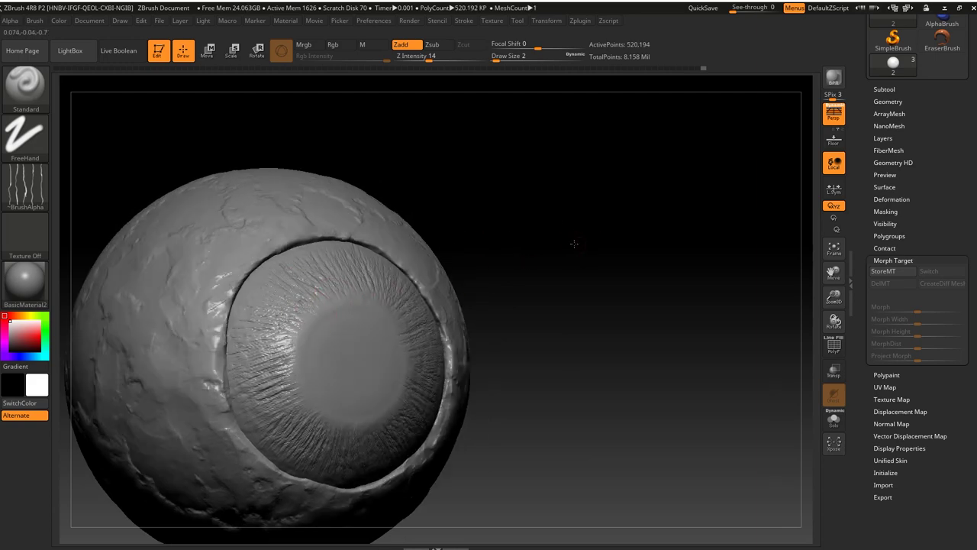
{"action": "key", "text": "ctrl+shift+z"}
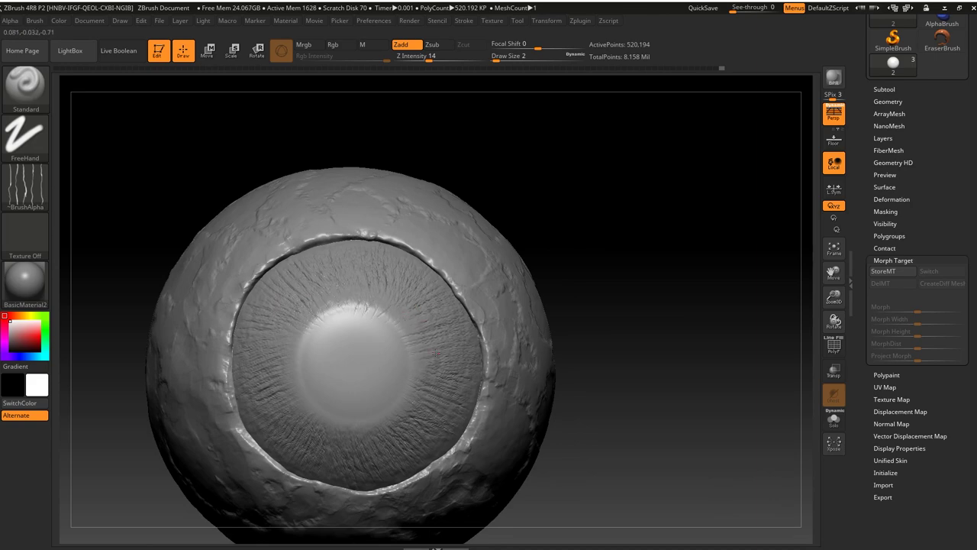
{"action": "key", "text": "ctrl+shift+z"}
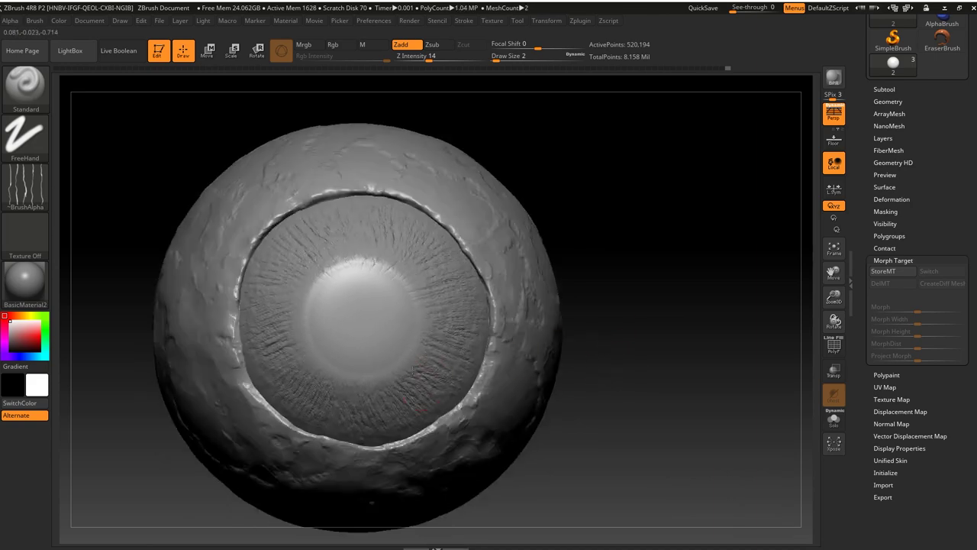
{"action": "key", "text": "ctrl+shift+z"}
{"action": "key", "text": "ctrl+shift+z"}
{"action": "key", "text": "ctrl+shift+z"}
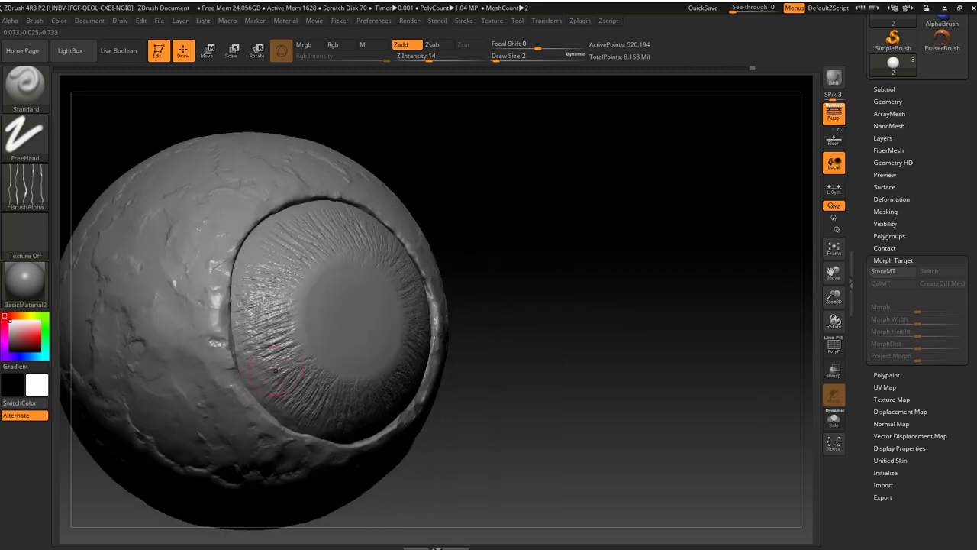
{"action": "key", "text": "ctrl+shift+z"}
{"action": "key", "text": "ctrl+shift+z"}
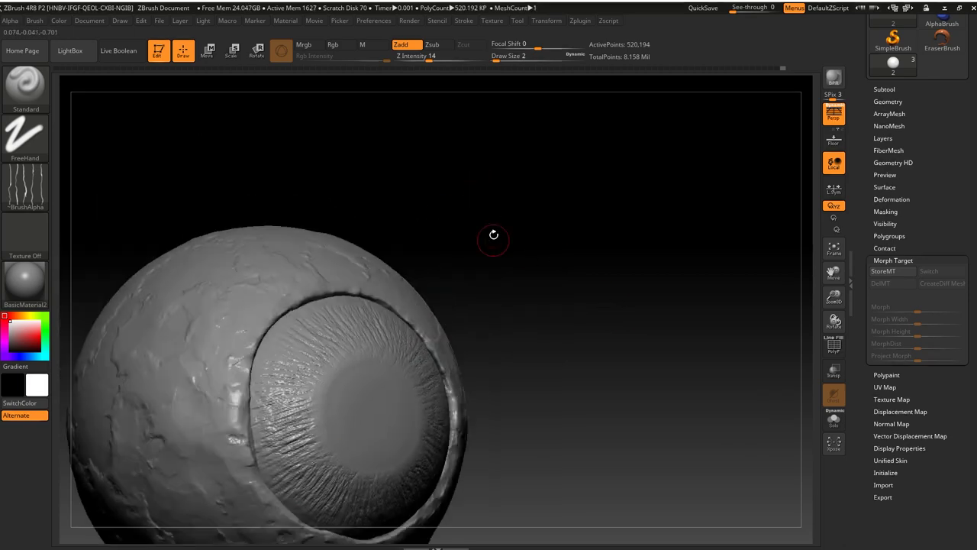
{"action": "key", "text": "ctrl+shift+z"}
{"action": "key", "text": "ctrl+shift+z"}
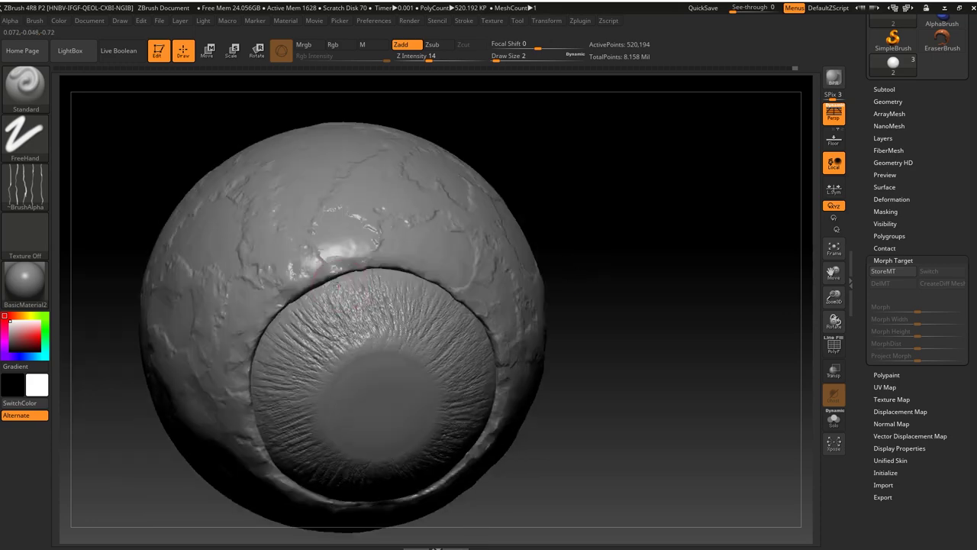
{"action": "key", "text": "ctrl+shift+z"}
{"action": "key", "text": "ctrl+shift+z"}
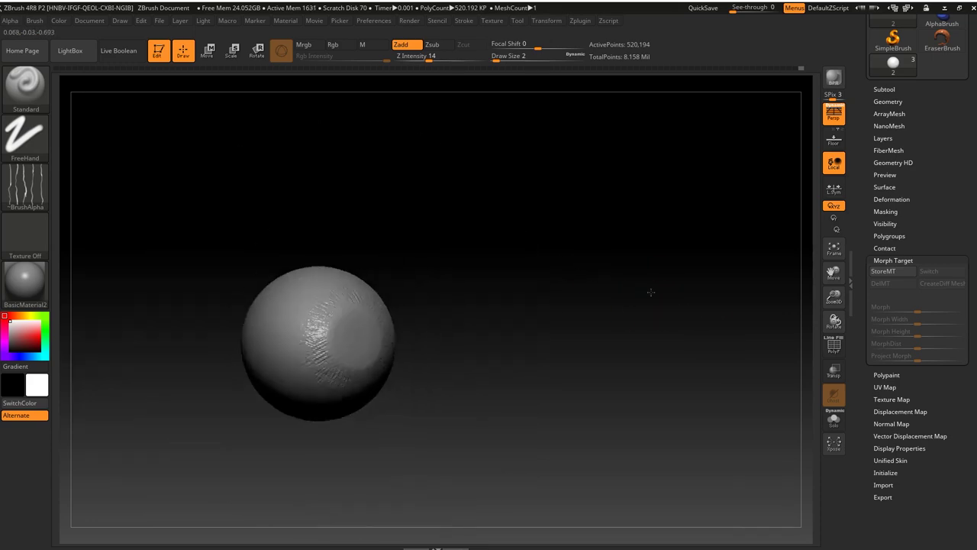
{"action": "key", "text": "ctrl+shift+z"}
Step: Apply the white SkinShade4 material and turn off the Polyframe overlay
{"action": "left_click", "coordinate": [20, 288]}
{"action": "left_click", "coordinate": [282, 292]}
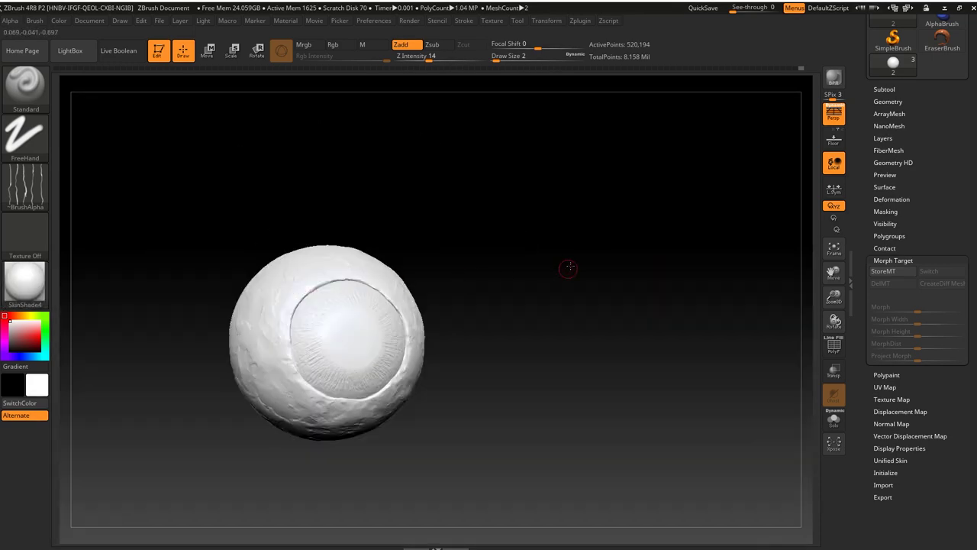
{"action": "key", "text": "ctrl+shift+z"}
{"action": "key", "text": "ctrl+shift+z"}
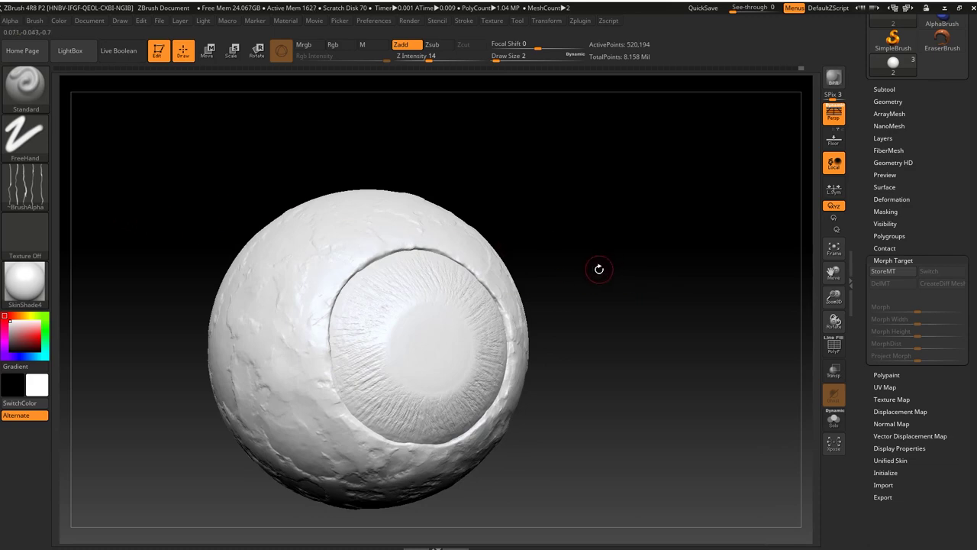
{"action": "left_click", "coordinate": [835, 347]}
{"action": "left_click", "coordinate": [835, 347]}
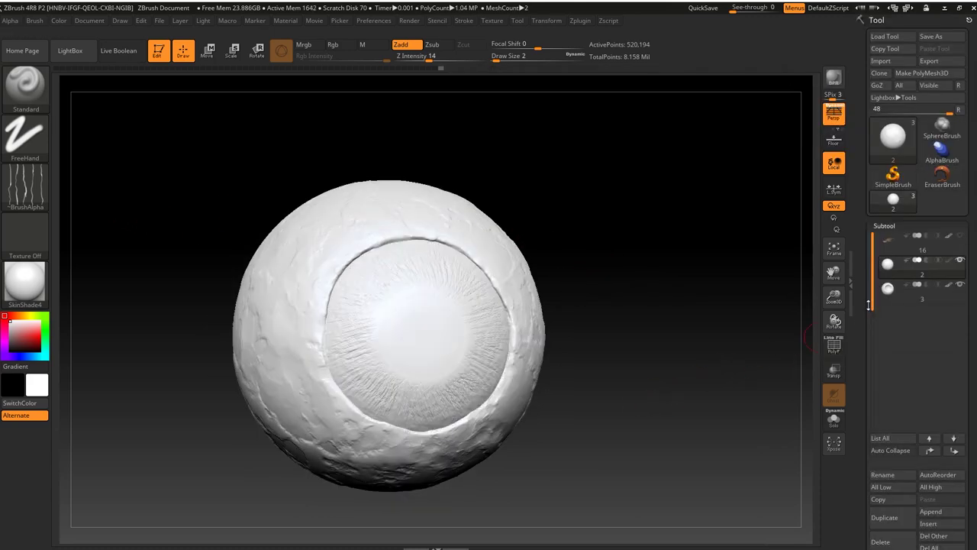
Step: Select the outer eye shell subtool, choose Alpha 04, and show the turtle face again
{"action": "left_click", "coordinate": [889, 288]}
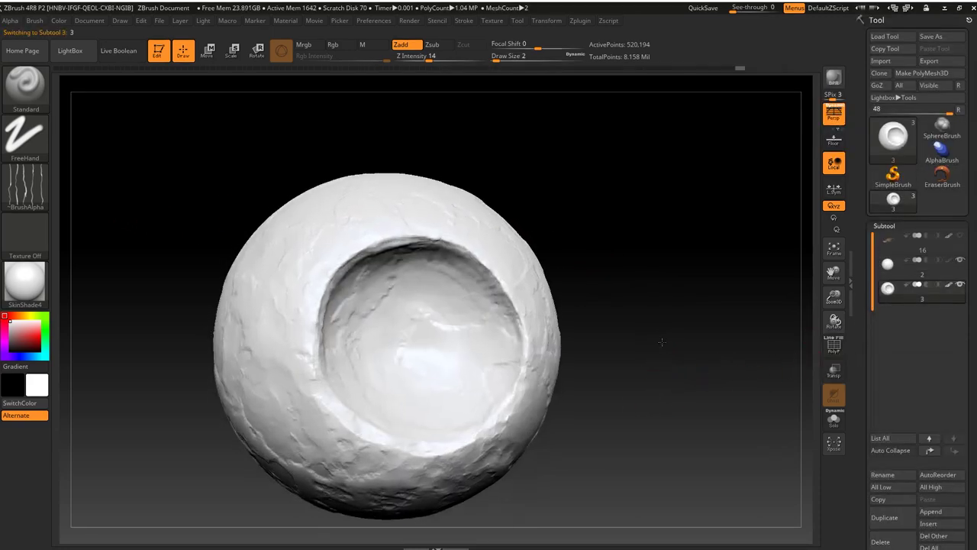
{"action": "left_click", "coordinate": [26, 183]}
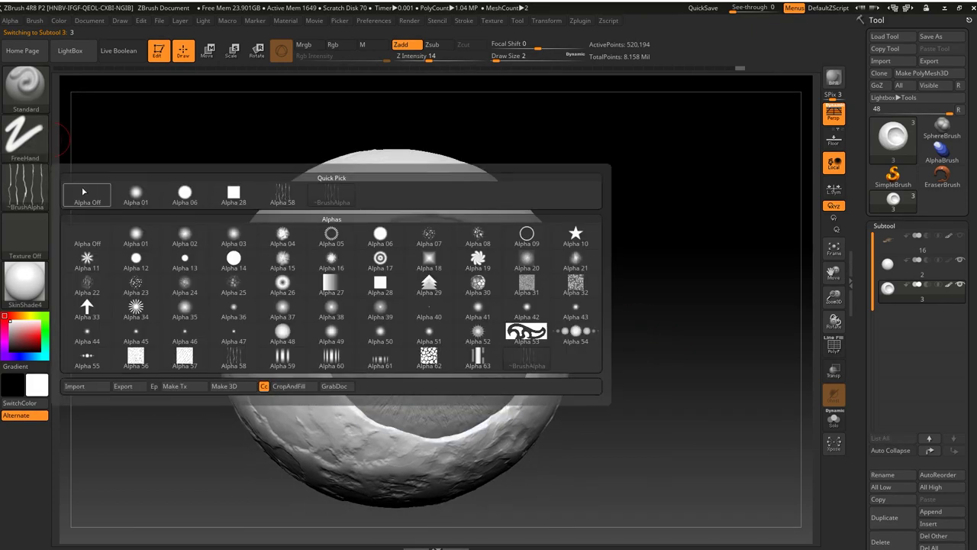
{"action": "left_click", "coordinate": [282, 233]}
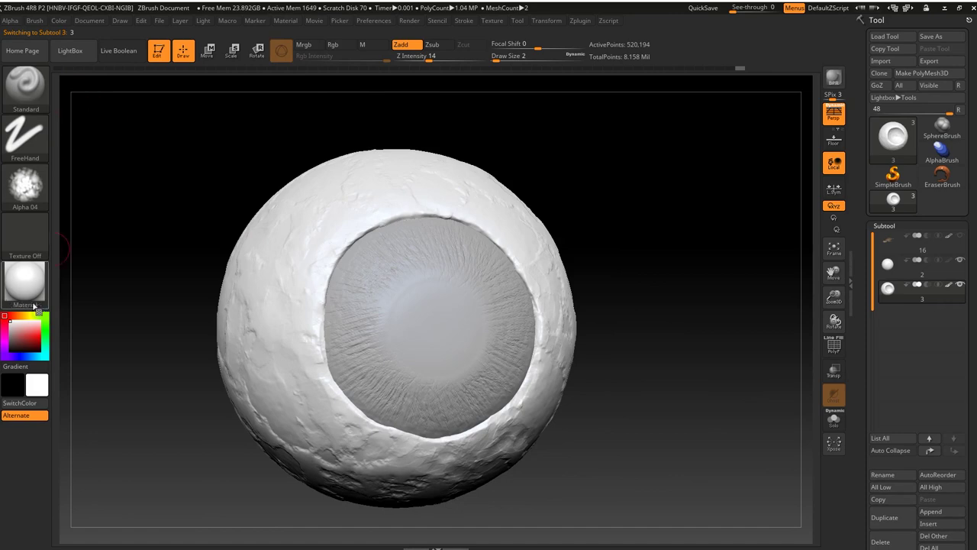
{"action": "left_click", "coordinate": [960, 236]}
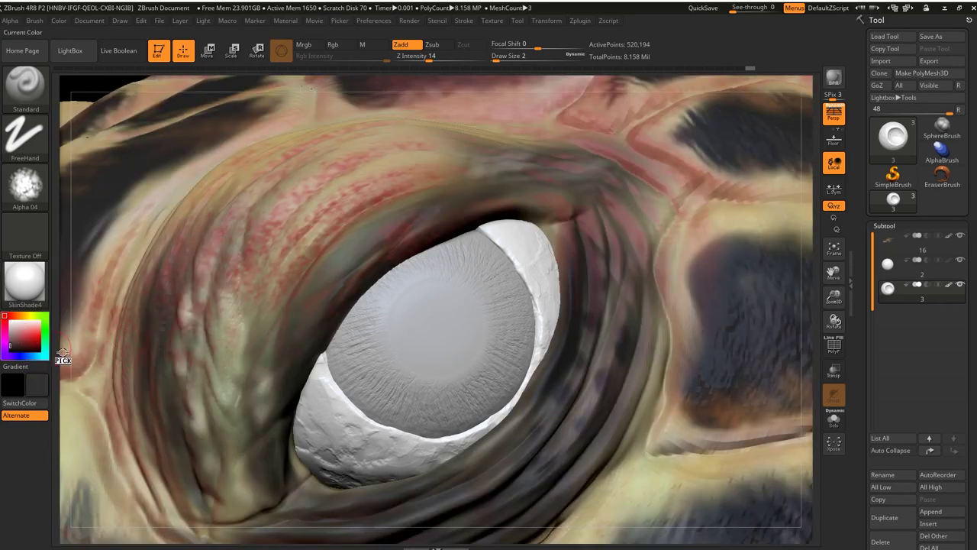
Step: Sample the tan skin colour (R 201, G 176, B 135) and fill the iris and outer shell
{"action": "left_click_drag", "start_coordinate": [62, 352], "coordinate": [99, 397]}
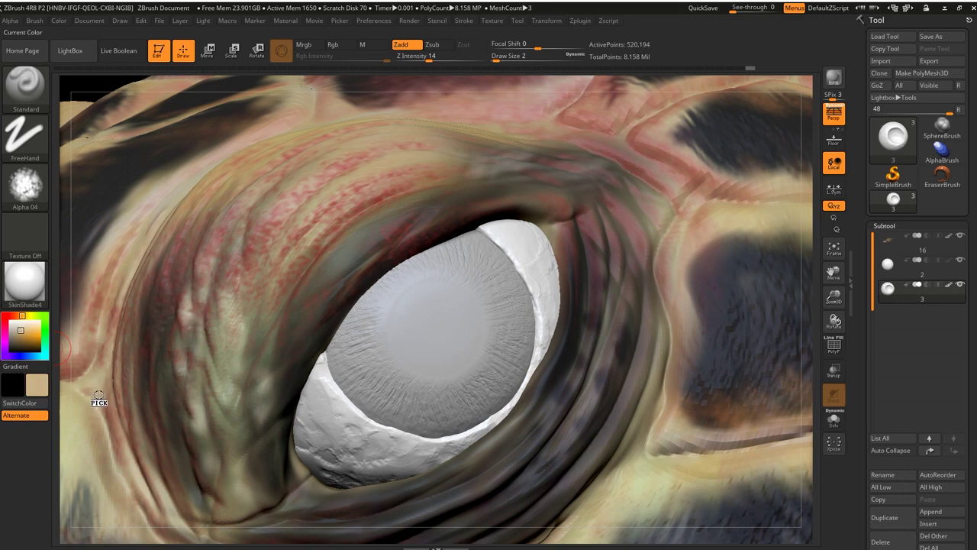
{"action": "key", "text": "ctrl+f"}
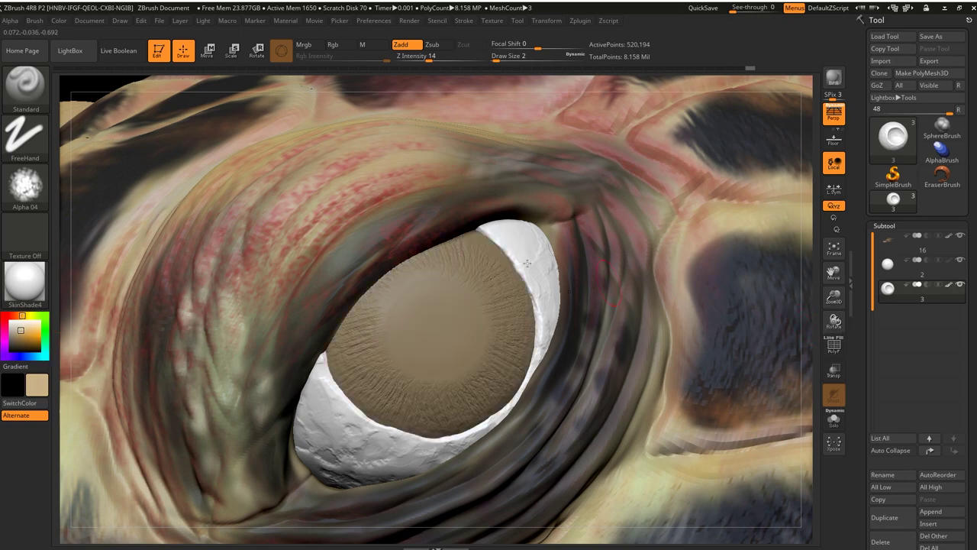
{"action": "left_click", "coordinate": [888, 267]}
{"action": "left_click", "coordinate": [887, 288]}
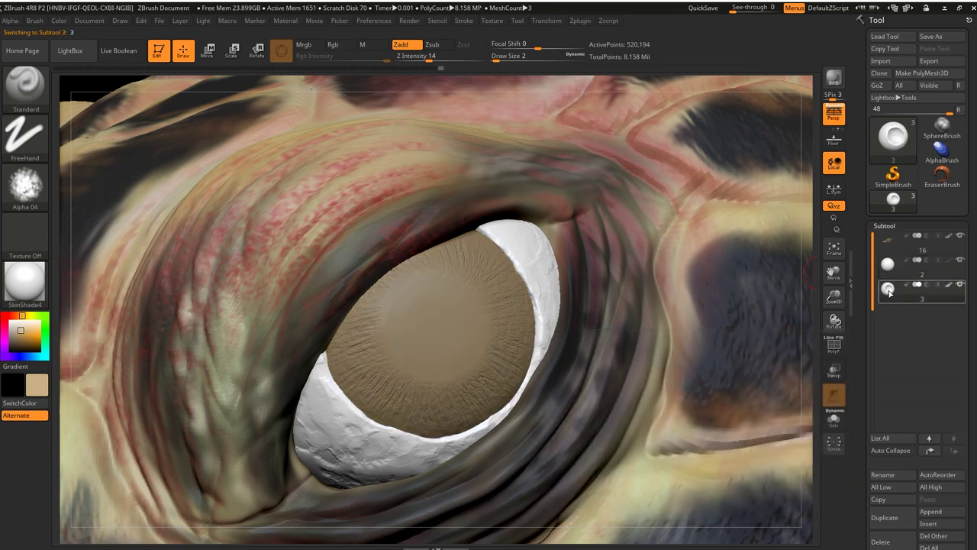
{"action": "left_click", "coordinate": [59, 21]}
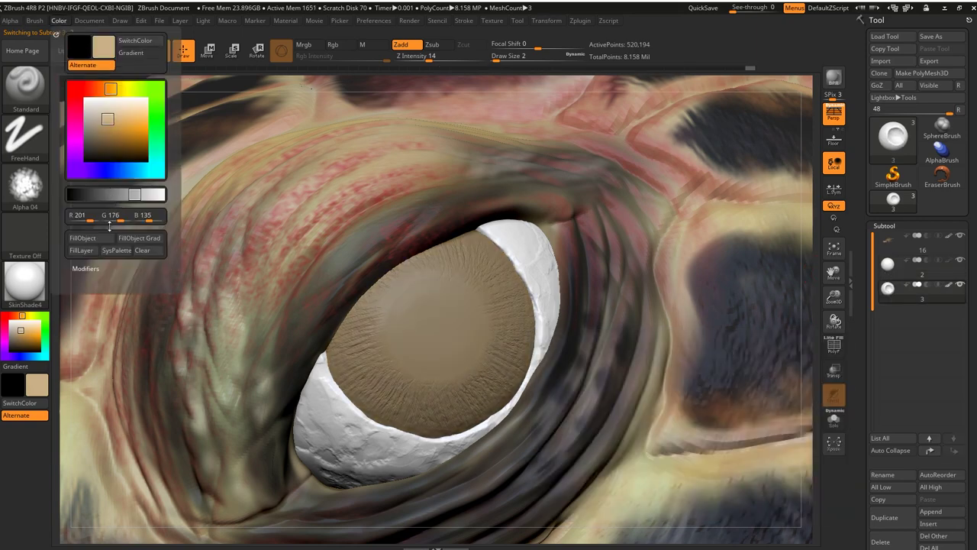
{"action": "left_click", "coordinate": [92, 233]}
Step: Pick an olive colour for the iris and set the brush to Rgb-only painting
{"action": "left_click_drag", "start_coordinate": [818, 383], "coordinate": [721, 390]}
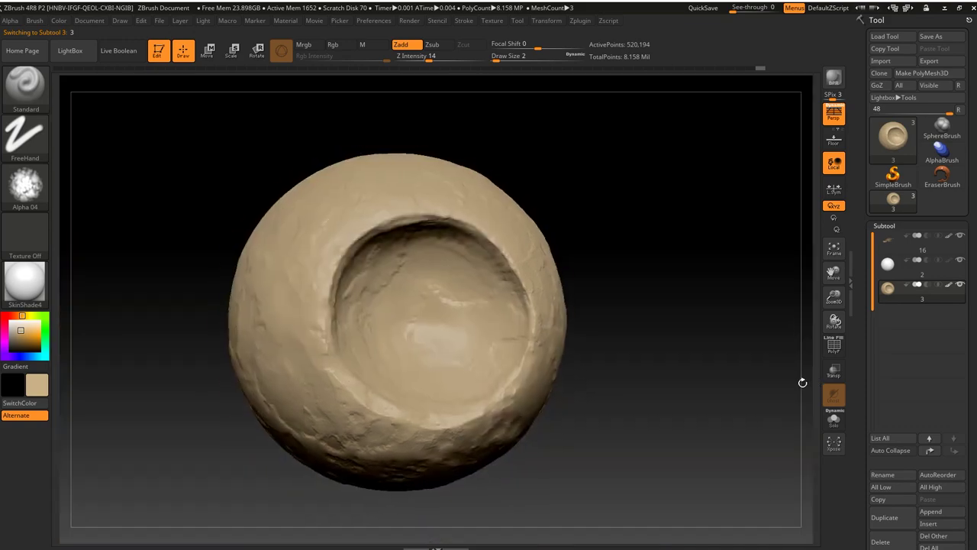
{"action": "left_click", "coordinate": [22, 330]}
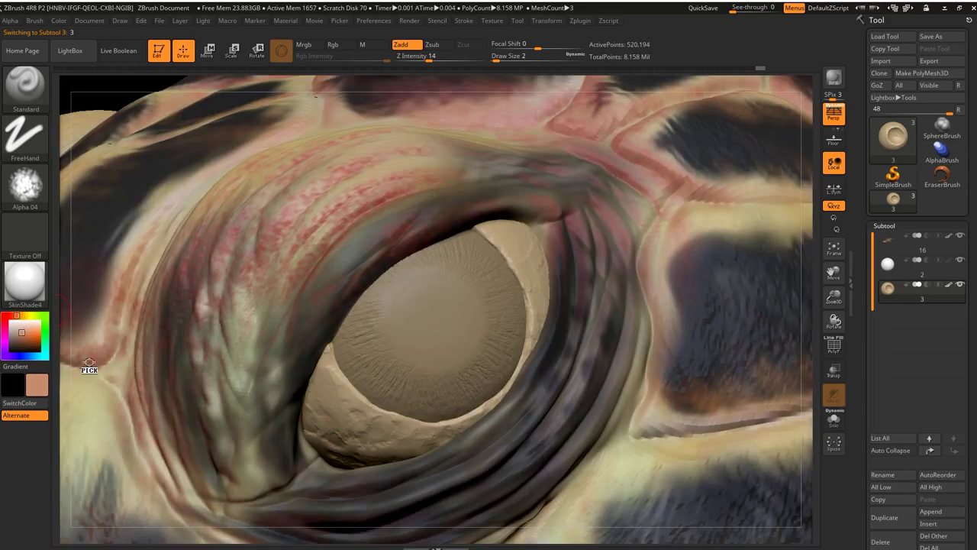
{"action": "key", "text": "s"}
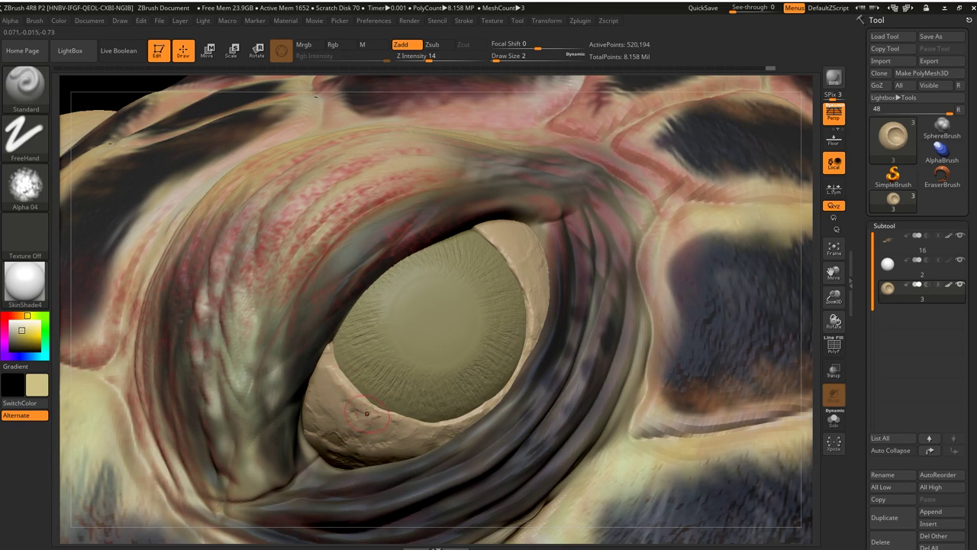
{"action": "key", "text": "b"}
{"action": "key", "text": "s"}
{"action": "key", "text": "t"}
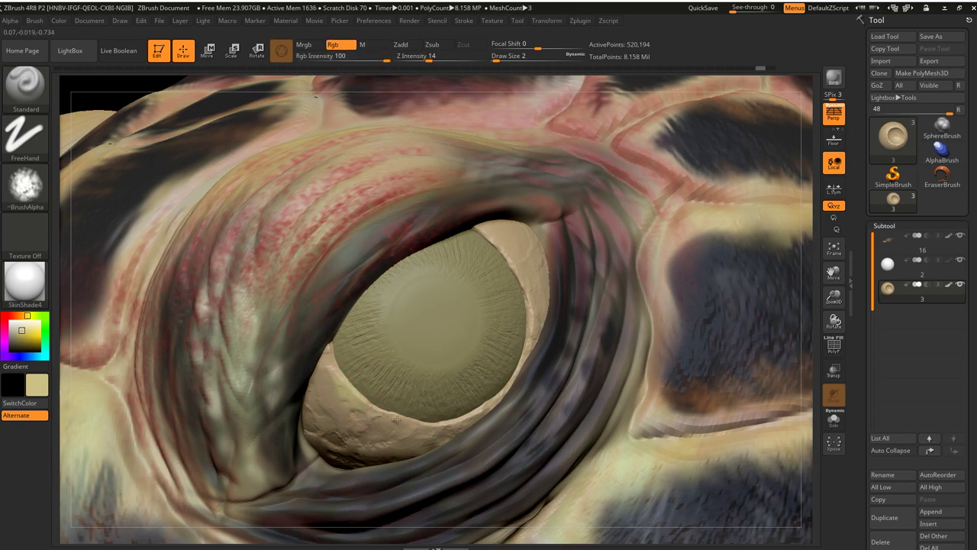
Step: Sample a tan skin colour and spray it near the iris with a size-1 spray stroke
{"action": "mouse_move", "coordinate": [31, 333]}
{"action": "left_mouse_down"}
{"action": "mouse_move", "coordinate": [103, 324]}
{"action": "mouse_move", "coordinate": [399, 171]}
{"action": "mouse_move", "coordinate": [435, 179]}
{"action": "mouse_move", "coordinate": [427, 200]}
{"action": "left_mouse_up"}
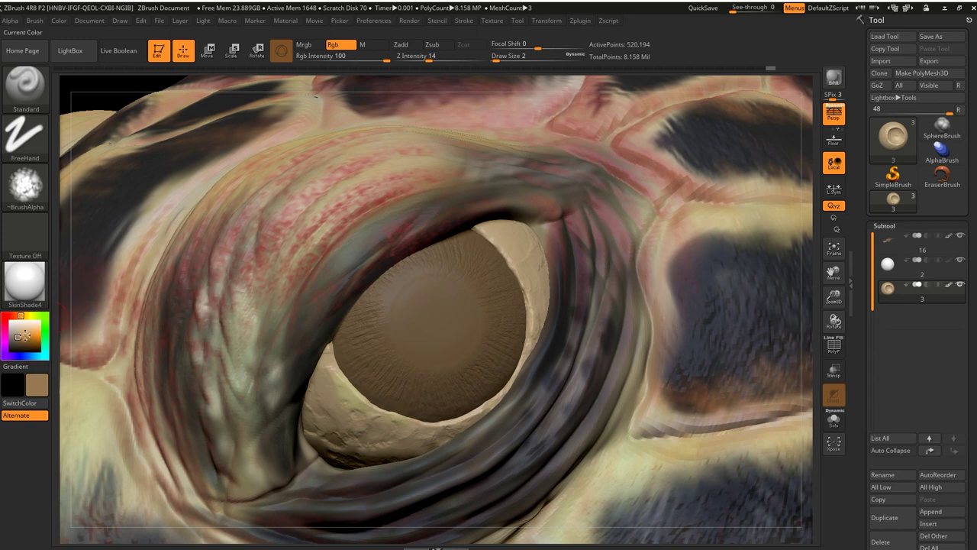
{"action": "key", "text": "s"}
{"action": "left_click_drag", "start_coordinate": [359, 405], "coordinate": [356, 406]}
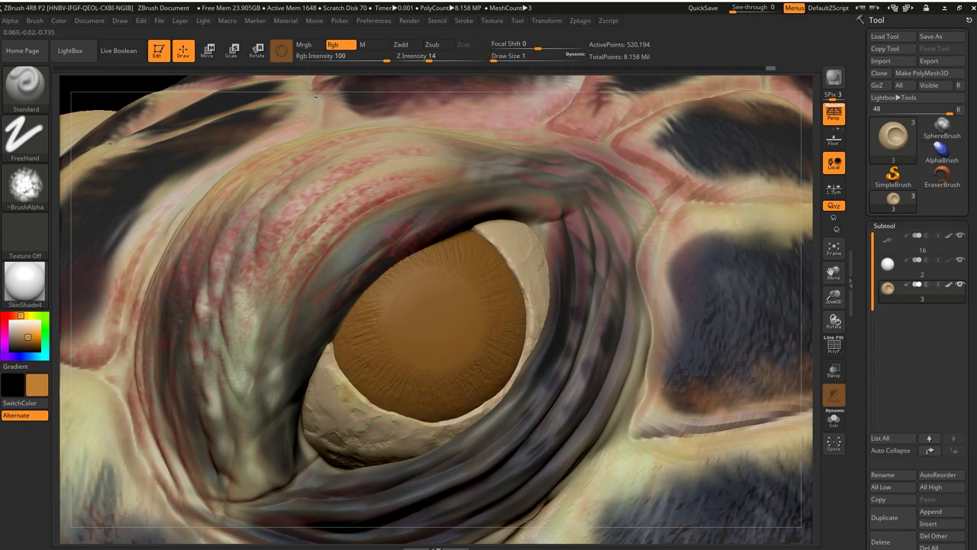
{"action": "left_click", "coordinate": [25, 137]}
{"action": "left_click", "coordinate": [283, 147]}
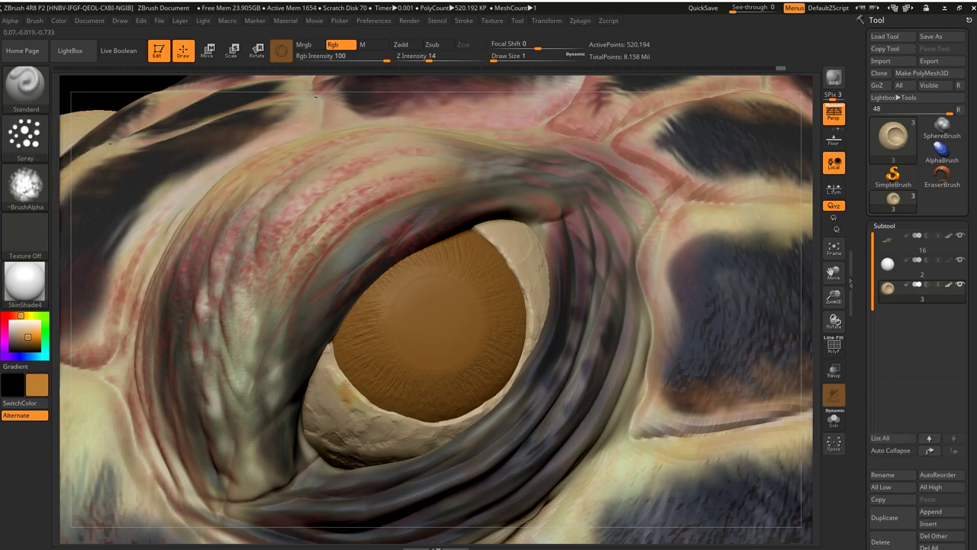
{"action": "left_click_drag", "start_coordinate": [339, 382], "coordinate": [349, 406]}
Step: At Rgb Intensity 41, darken the eye white along the iris's lower-left and right edges
{"action": "left_click_drag", "start_coordinate": [386, 59], "coordinate": [354, 59]}
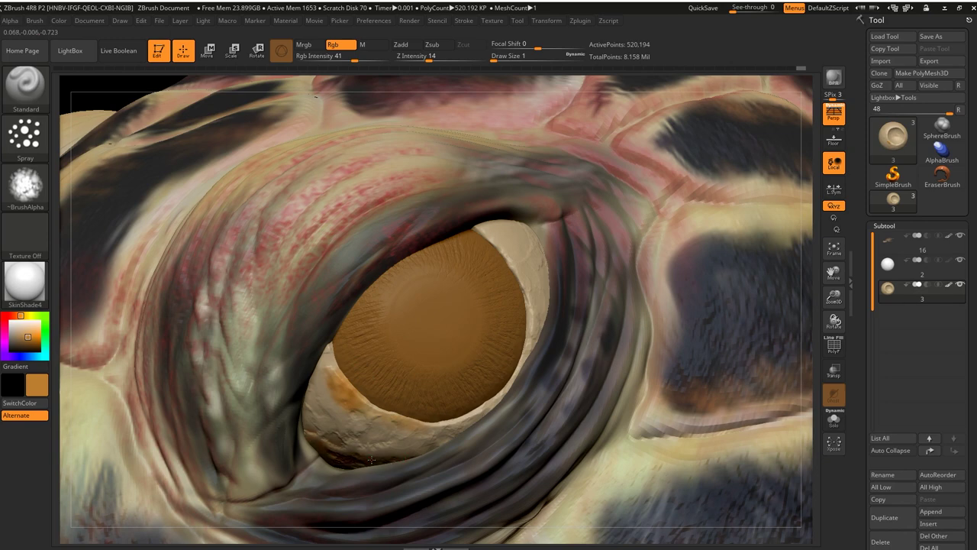
{"action": "left_click", "coordinate": [10, 347]}
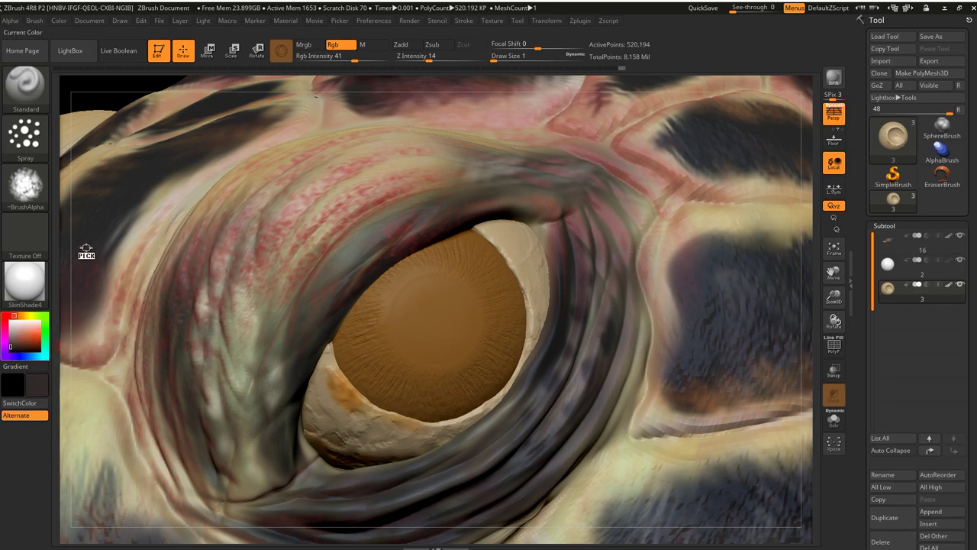
{"action": "key", "text": "ctrl+f"}
{"action": "mouse_move", "coordinate": [341, 428]}
{"action": "left_mouse_down"}
{"action": "mouse_move", "coordinate": [443, 430]}
{"action": "mouse_move", "coordinate": [466, 421]}
{"action": "mouse_move", "coordinate": [452, 432]}
{"action": "left_mouse_up"}
{"action": "mouse_move", "coordinate": [516, 354]}
{"action": "left_mouse_down"}
{"action": "mouse_move", "coordinate": [497, 229]}
{"action": "mouse_move", "coordinate": [538, 313]}
{"action": "mouse_move", "coordinate": [533, 243]}
{"action": "mouse_move", "coordinate": [542, 302]}
{"action": "mouse_move", "coordinate": [516, 224]}
{"action": "mouse_move", "coordinate": [538, 283]}
{"action": "left_mouse_up"}
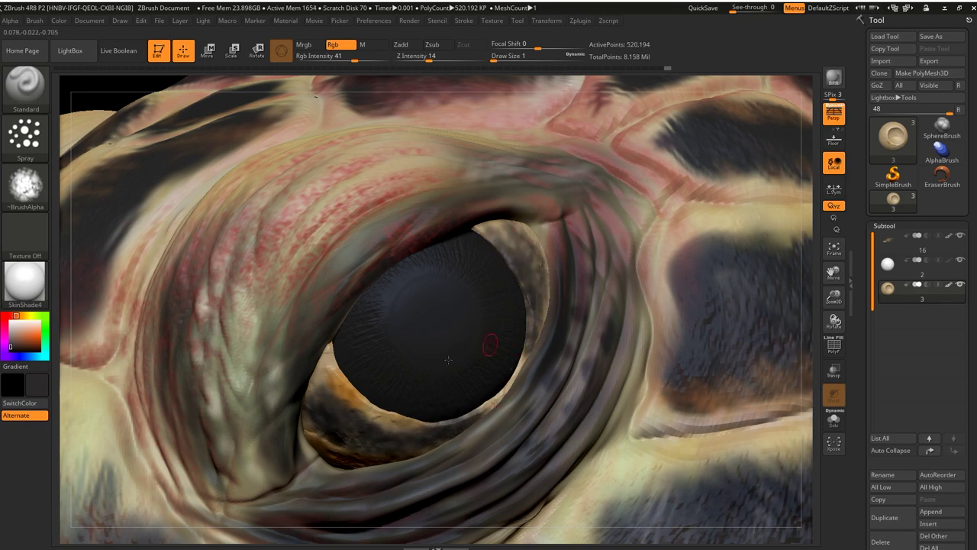
{"action": "mouse_move", "coordinate": [335, 382]}
{"action": "left_mouse_down"}
{"action": "mouse_move", "coordinate": [321, 360]}
{"action": "mouse_move", "coordinate": [315, 383]}
{"action": "left_mouse_up"}
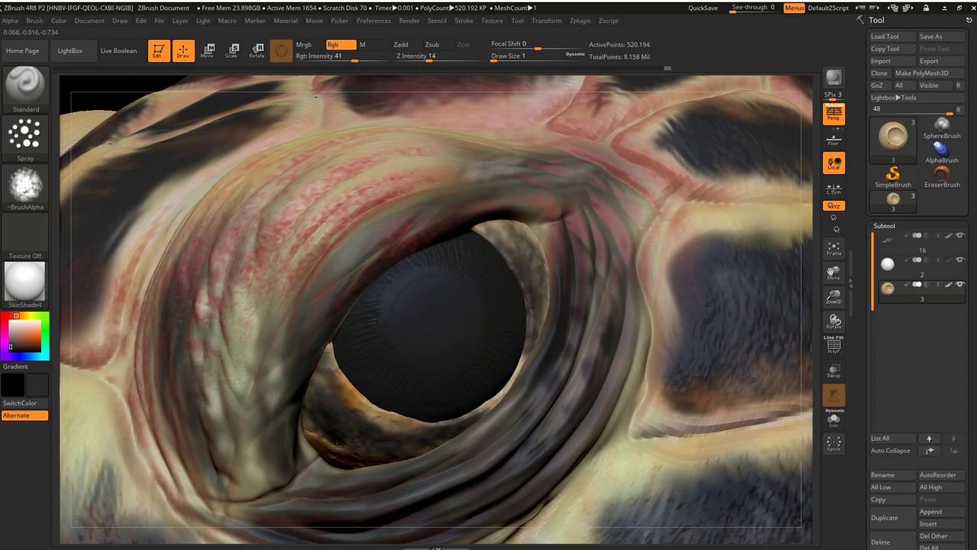
Step: Rework the lower-left and right eyelid rims with brown, light grey and dark paint
{"action": "key", "text": "c"}
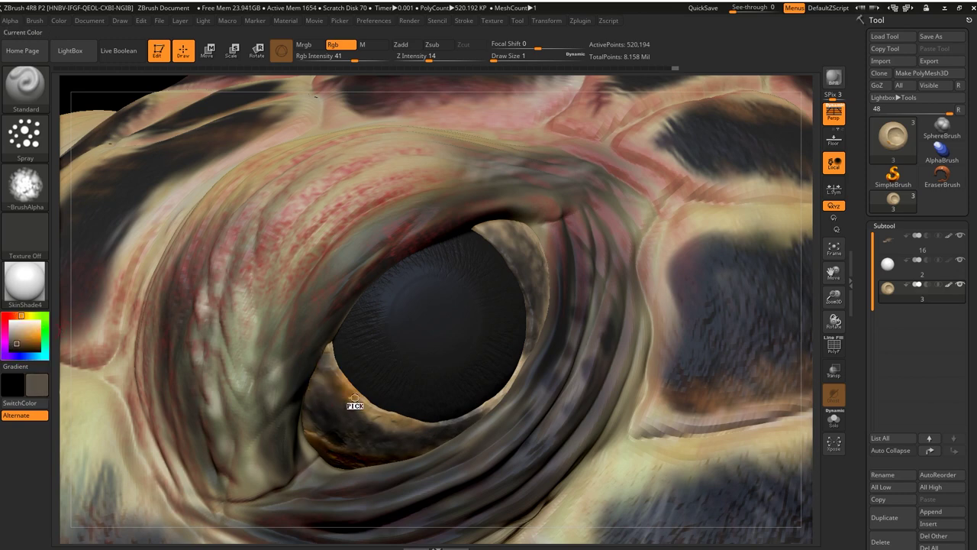
{"action": "key", "text": "ctrl+f"}
{"action": "left_click_drag", "start_coordinate": [325, 345], "coordinate": [357, 393]}
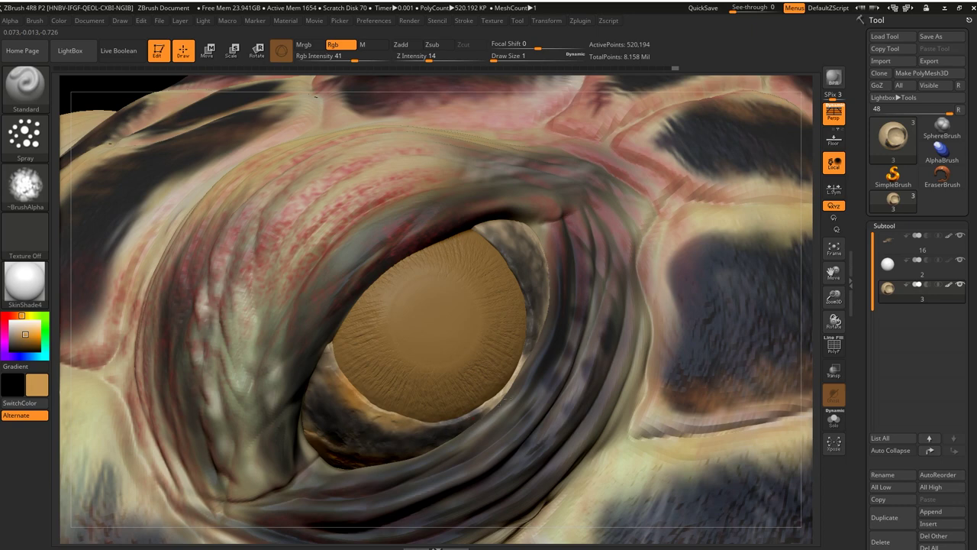
{"action": "left_click", "coordinate": [15, 323]}
{"action": "key", "text": "ctrl+f"}
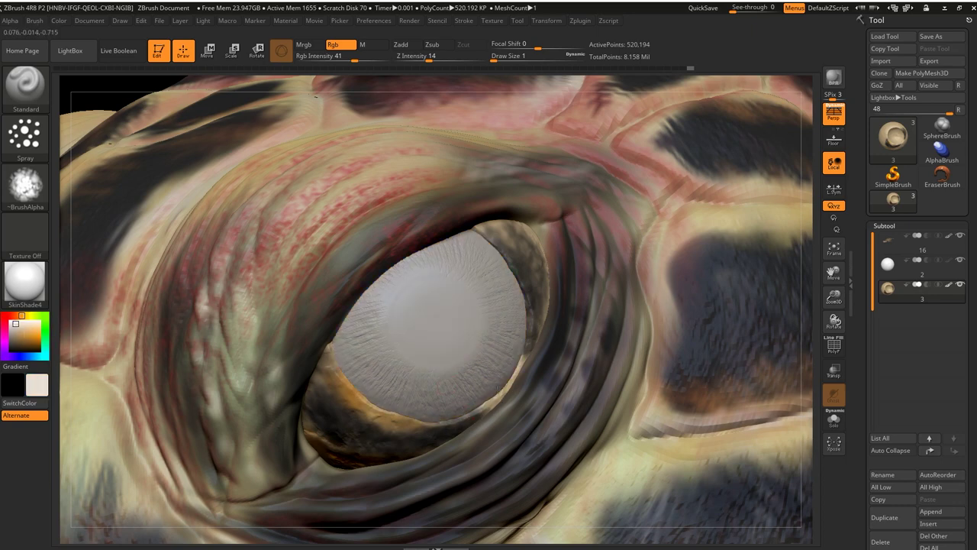
{"action": "left_click_drag", "start_coordinate": [516, 371], "coordinate": [543, 264]}
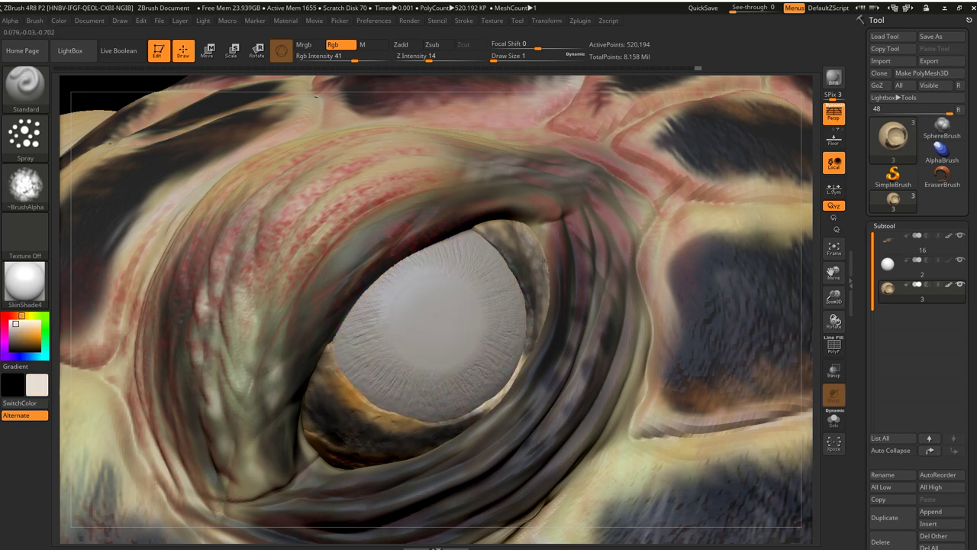
{"action": "left_click", "coordinate": [10, 343]}
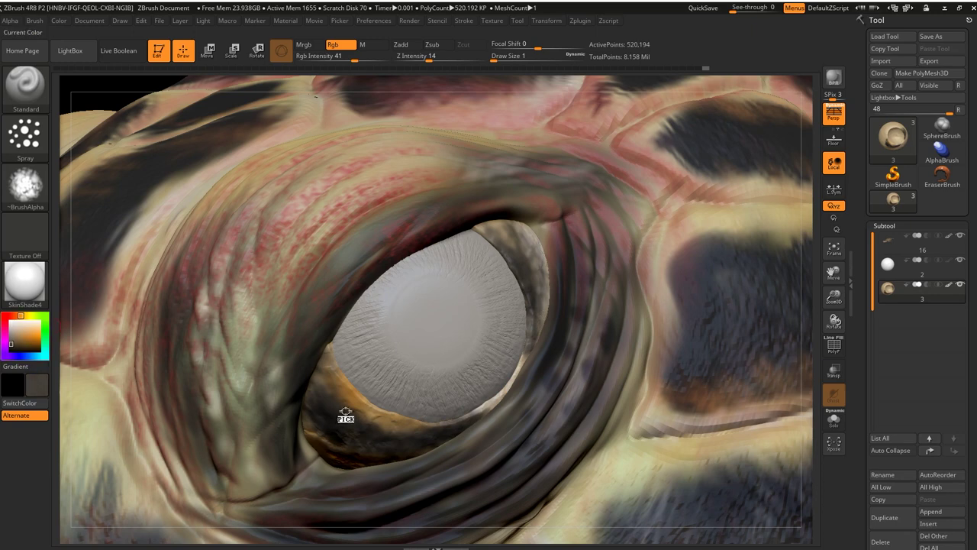
{"action": "key", "text": "ctrl+f"}
{"action": "left_click_drag", "start_coordinate": [533, 264], "coordinate": [538, 330]}
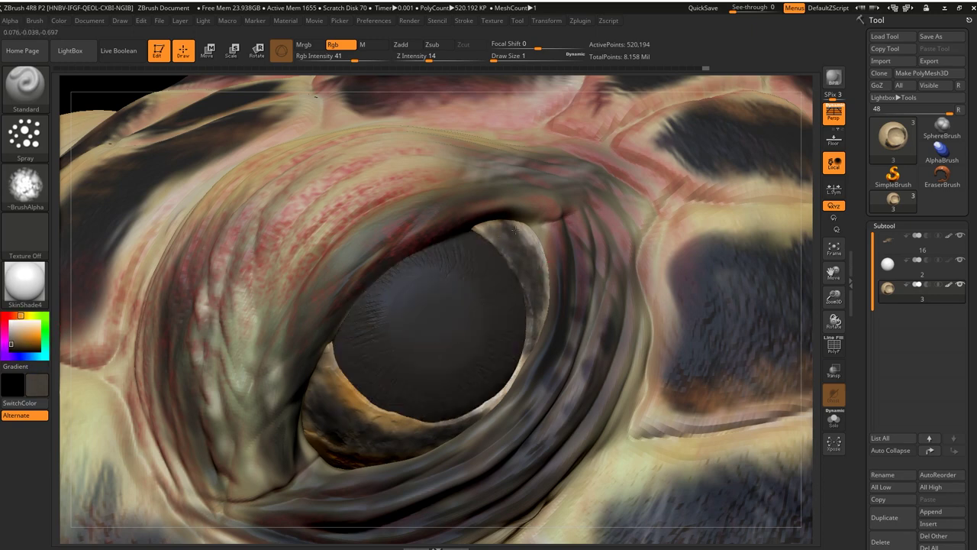
Step: Lighten the upper rim with sampled tan and darken the lower rim with dark grey
{"action": "mouse_move", "coordinate": [31, 336]}
{"action": "left_mouse_down"}
{"action": "mouse_move", "coordinate": [203, 399]}
{"action": "mouse_move", "coordinate": [366, 414]}
{"action": "left_mouse_up"}
{"action": "key", "text": "ctrl+f"}
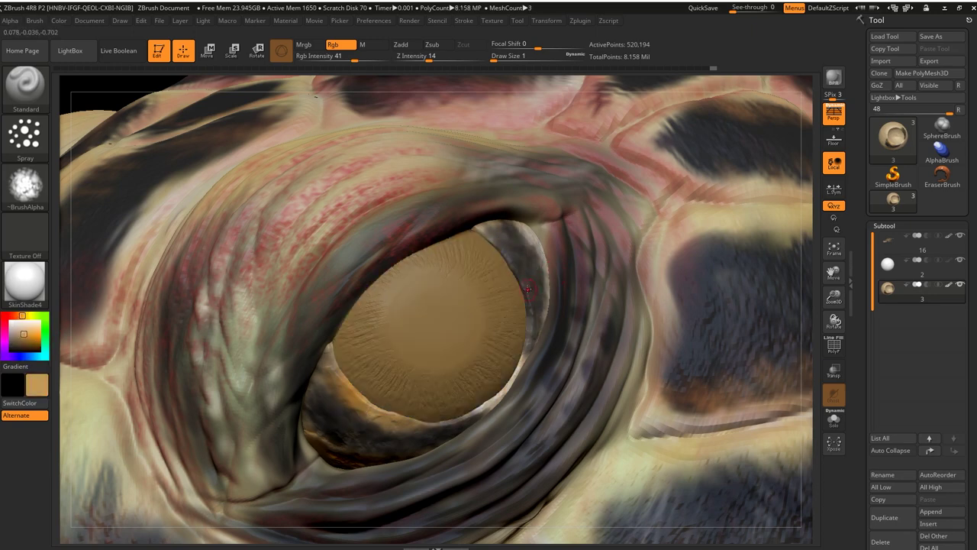
{"action": "left_click_drag", "start_coordinate": [494, 245], "coordinate": [526, 340]}
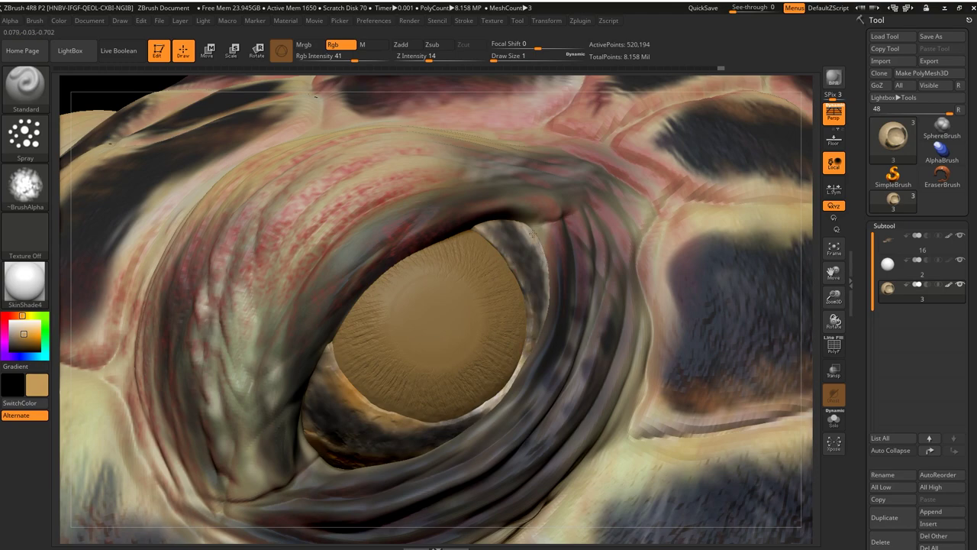
{"action": "key", "text": "f"}
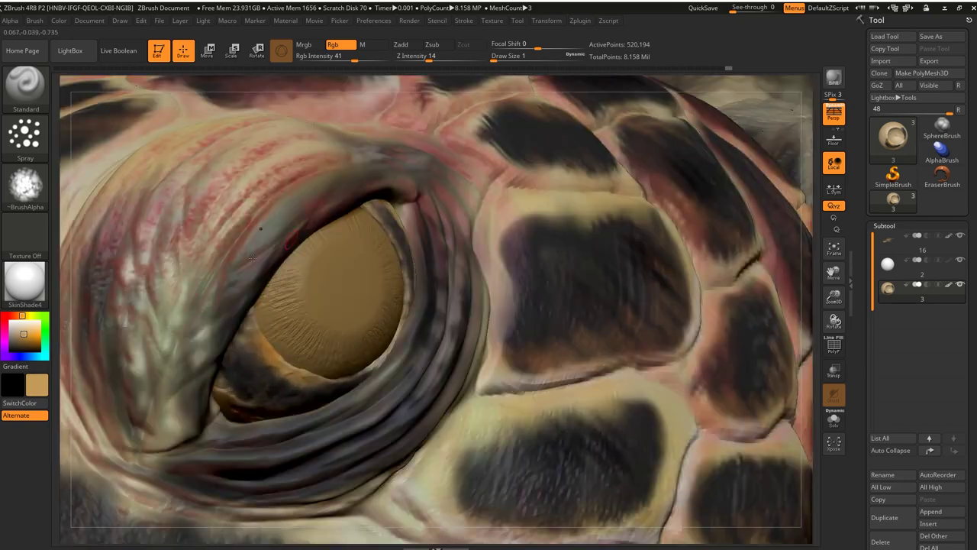
{"action": "left_click", "coordinate": [11, 344]}
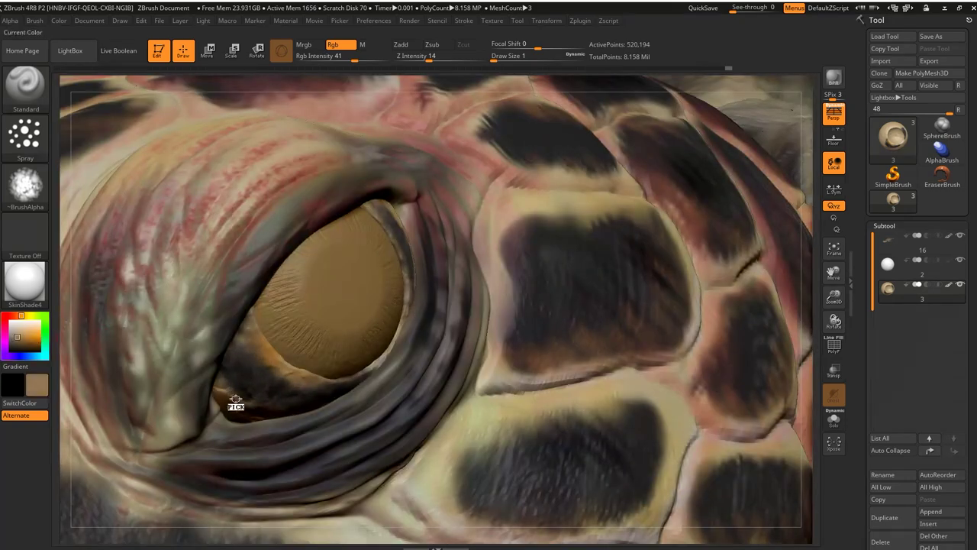
{"action": "left_click_drag", "start_coordinate": [222, 384], "coordinate": [304, 374]}
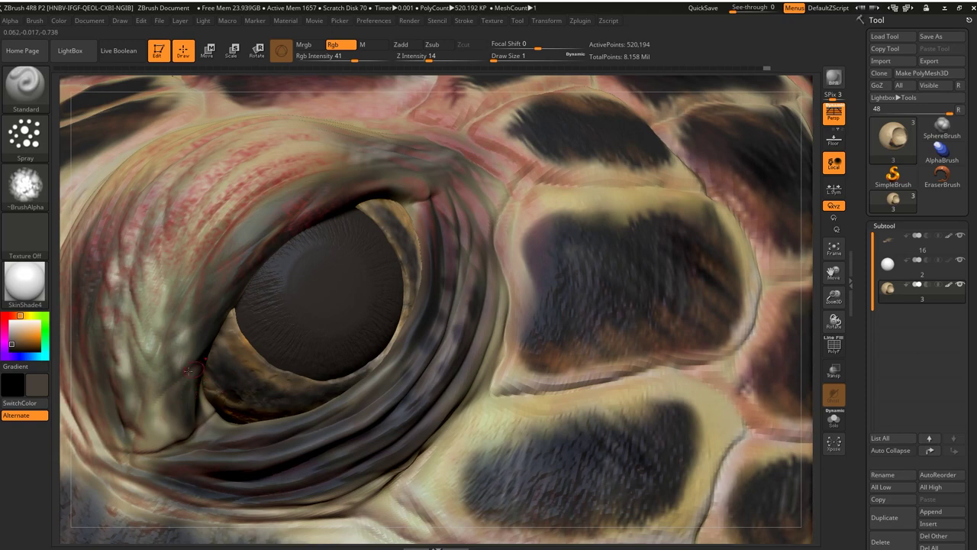
Step: Select the eye sphere subtool and fill it with near-black
{"action": "left_click", "coordinate": [398, 345], "text": "alt"}
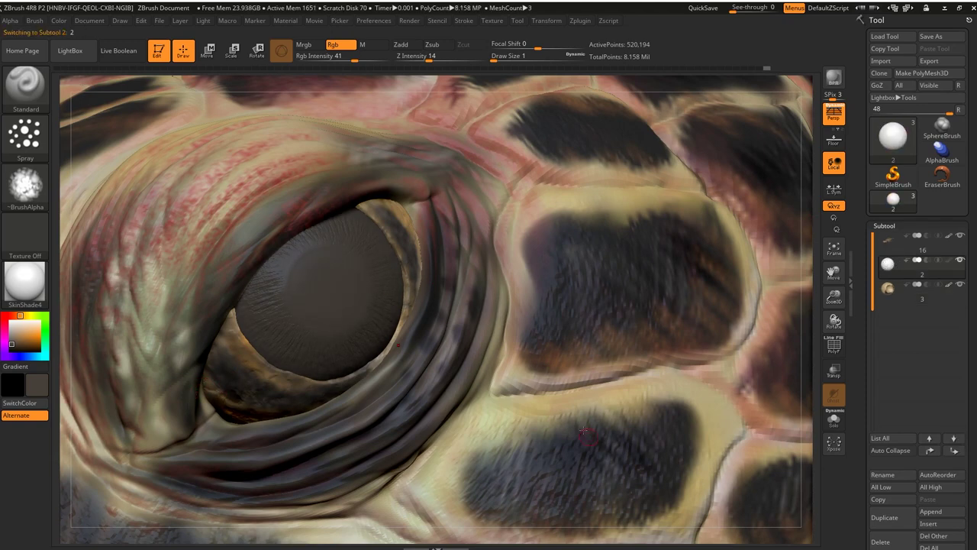
{"action": "left_click", "coordinate": [8, 347]}
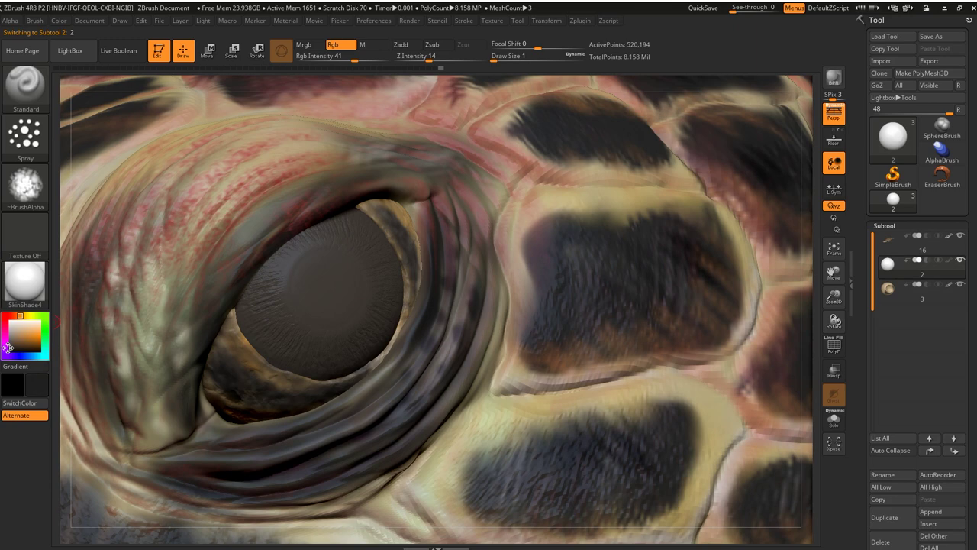
{"action": "left_click", "coordinate": [7, 348]}
Step: Set Draw Size to 3 and turn the brush alpha off
{"action": "key", "text": "s"}
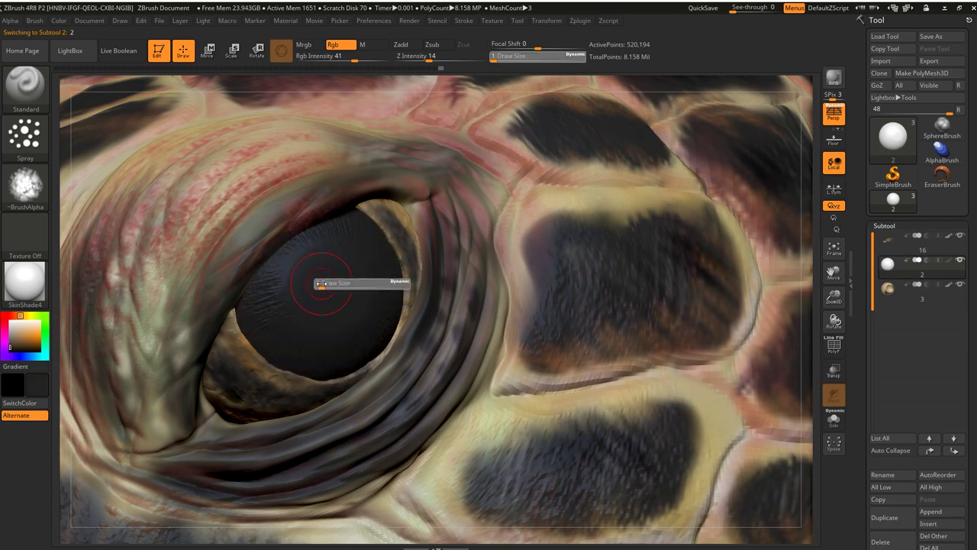
{"action": "left_click_drag", "start_coordinate": [322, 283], "coordinate": [329, 288]}
{"action": "scroll", "coordinate": [916, 343], "scroll_direction": "down", "scroll_amount": 5}
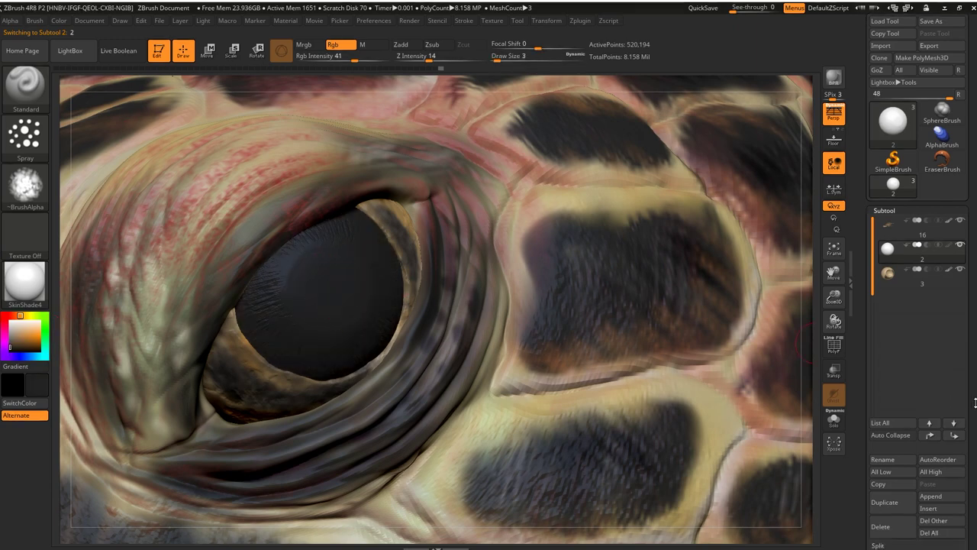
{"action": "left_click", "coordinate": [27, 187]}
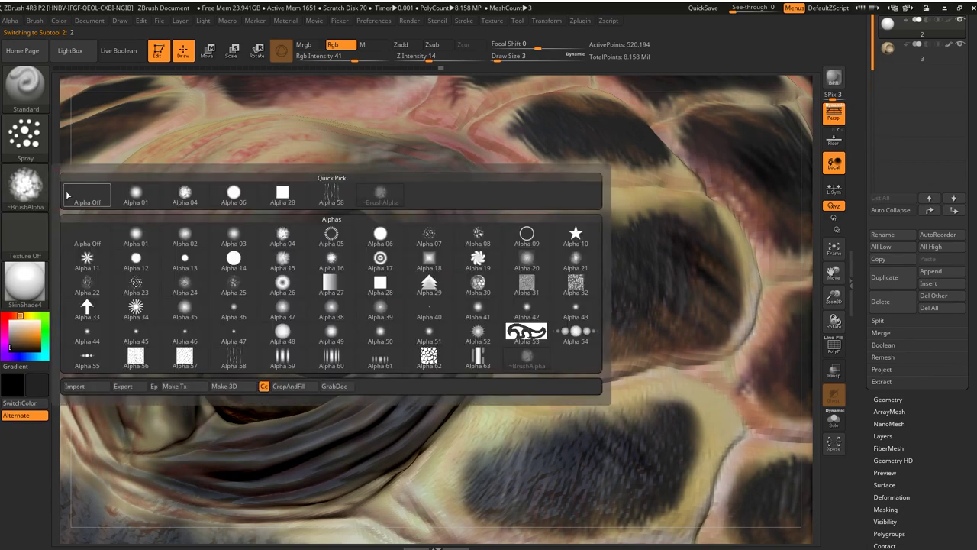
{"action": "left_click", "coordinate": [82, 197]}
{"action": "scroll", "coordinate": [909, 411], "scroll_direction": "down", "scroll_amount": 2}
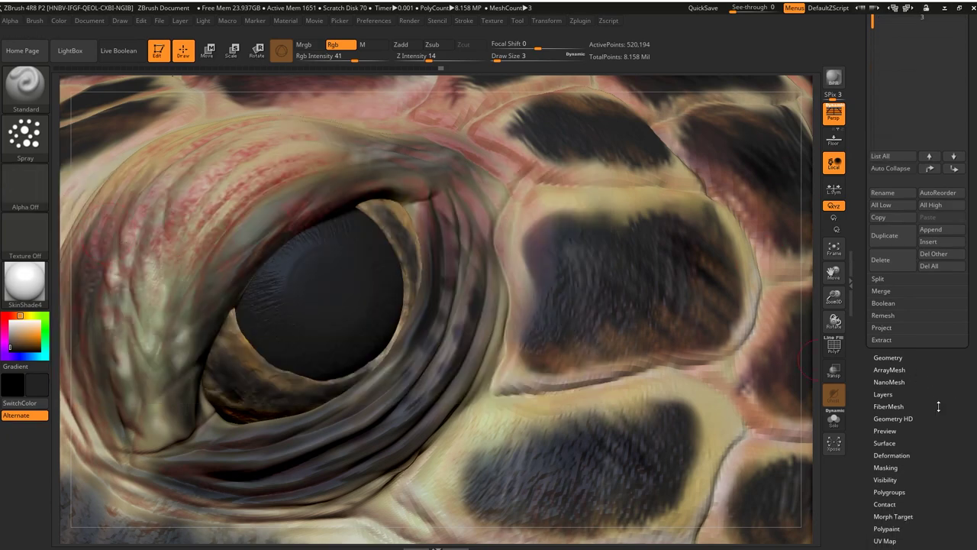
{"action": "scroll", "coordinate": [909, 411], "scroll_direction": "down", "scroll_amount": 3}
Step: Raise Rgb Intensity to 100 and store a morph target of the eye sphere
{"action": "left_click", "coordinate": [893, 441]}
{"action": "scroll", "coordinate": [919, 382], "scroll_direction": "down", "scroll_amount": 2}
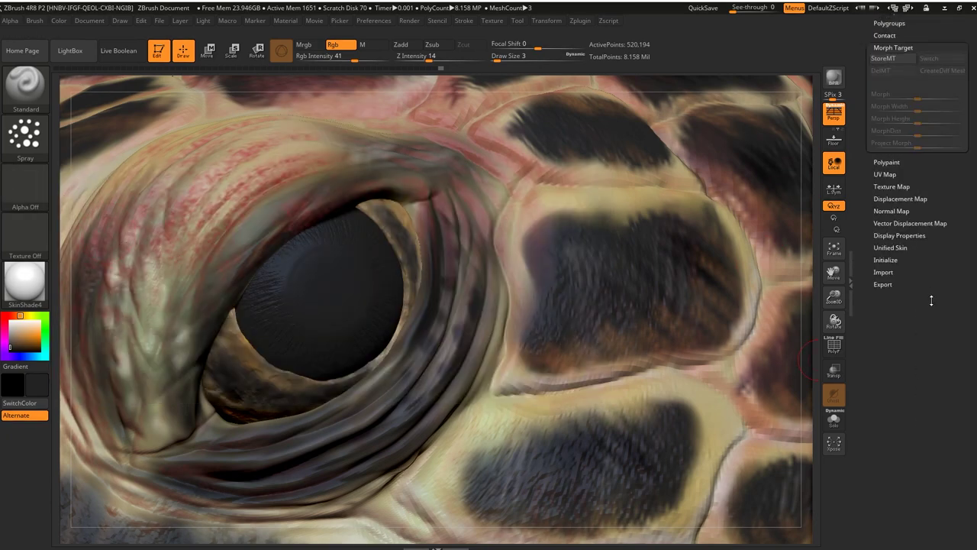
{"action": "scroll", "coordinate": [901, 305], "scroll_direction": "down", "scroll_amount": 2}
{"action": "left_click_drag", "start_coordinate": [355, 58], "coordinate": [388, 58]}
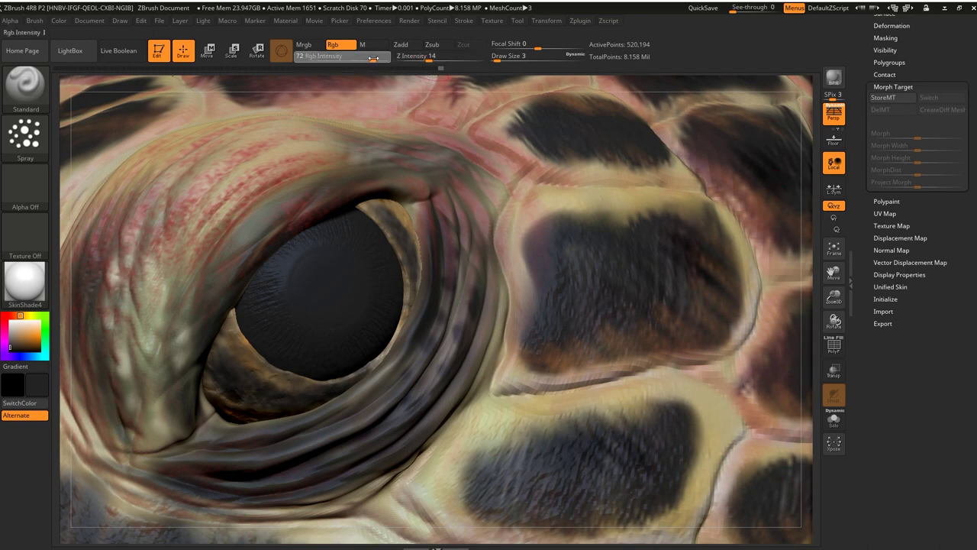
{"action": "left_click", "coordinate": [883, 97]}
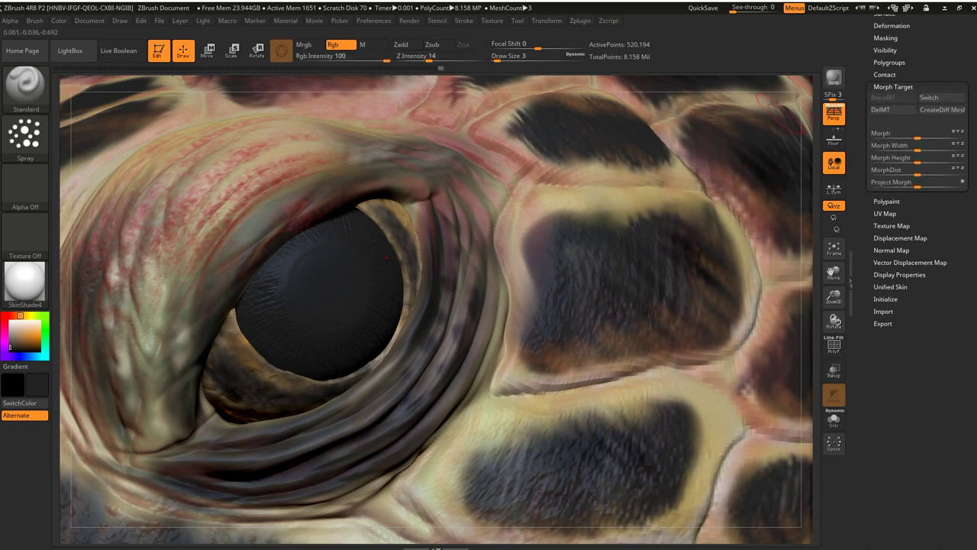
{"action": "left_click", "coordinate": [893, 112]}
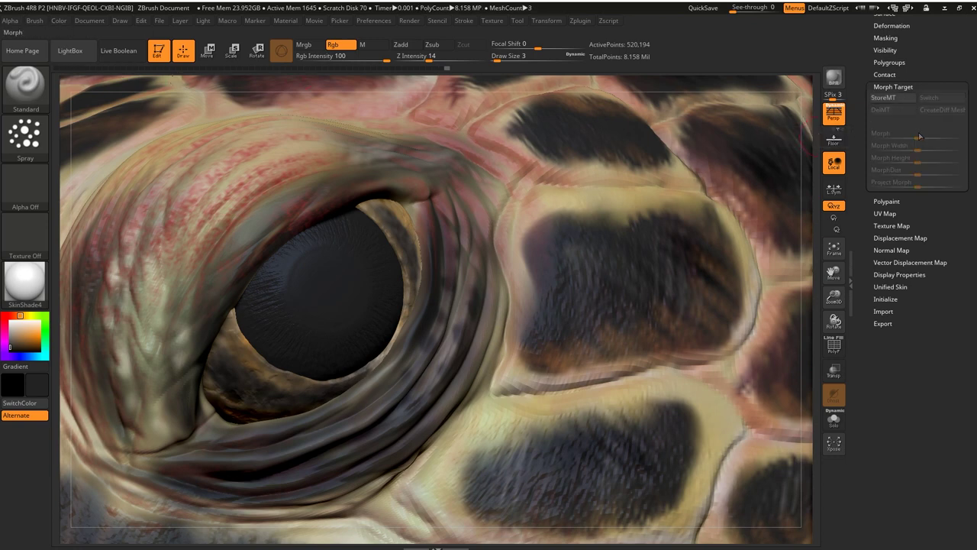
{"action": "key", "text": "ctrl+z"}
{"action": "left_click", "coordinate": [59, 21]}
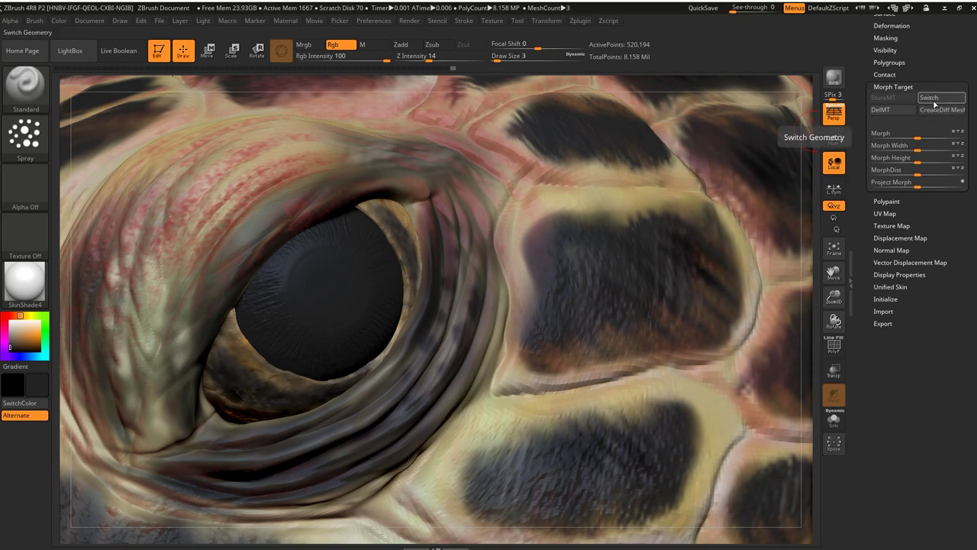
{"action": "left_click", "coordinate": [9, 319]}
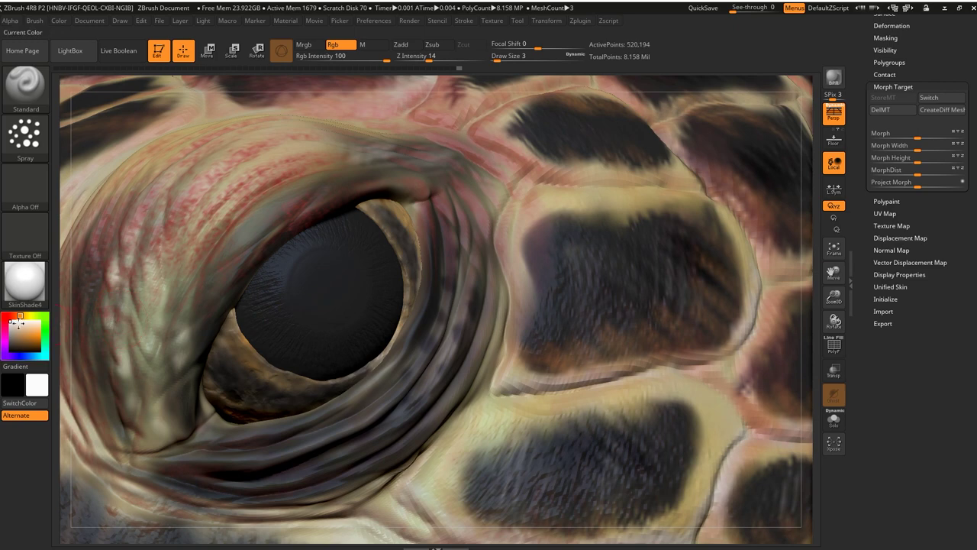
Step: Spray red over the black eye at Rgb Intensity 9 for a dark reddish tint
{"action": "left_click", "coordinate": [17, 317]}
{"action": "left_click_drag", "start_coordinate": [17, 318], "coordinate": [10, 315]}
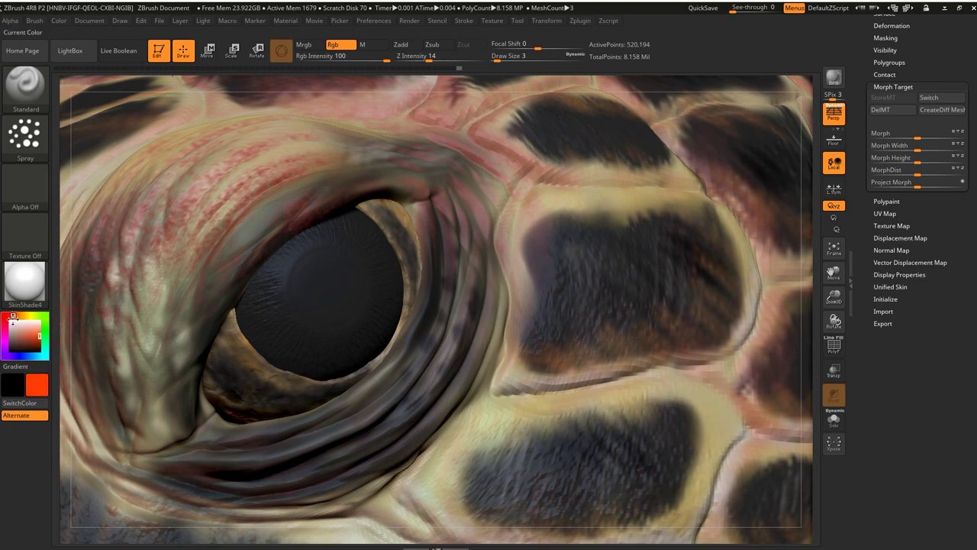
{"action": "left_click_drag", "start_coordinate": [275, 290], "coordinate": [263, 328]}
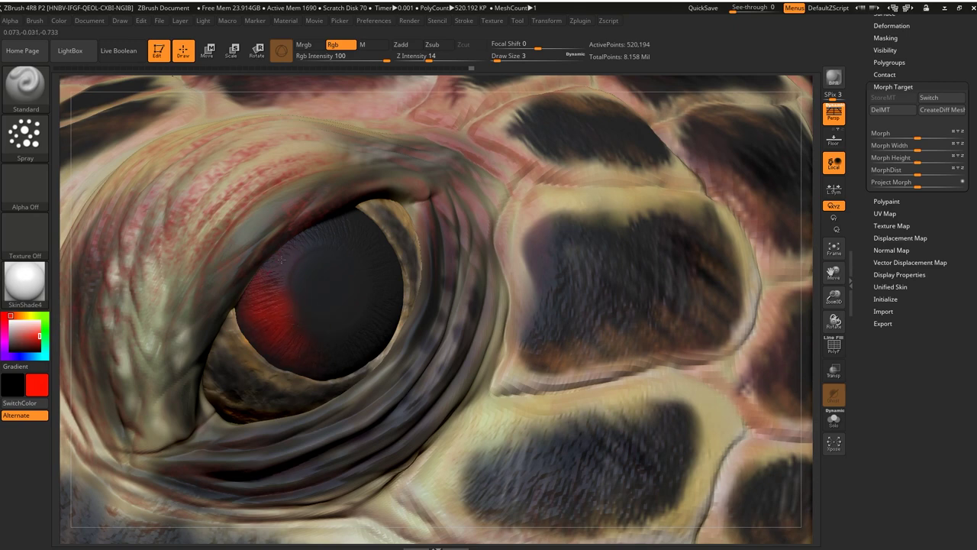
{"action": "left_click_drag", "start_coordinate": [386, 57], "coordinate": [324, 57]}
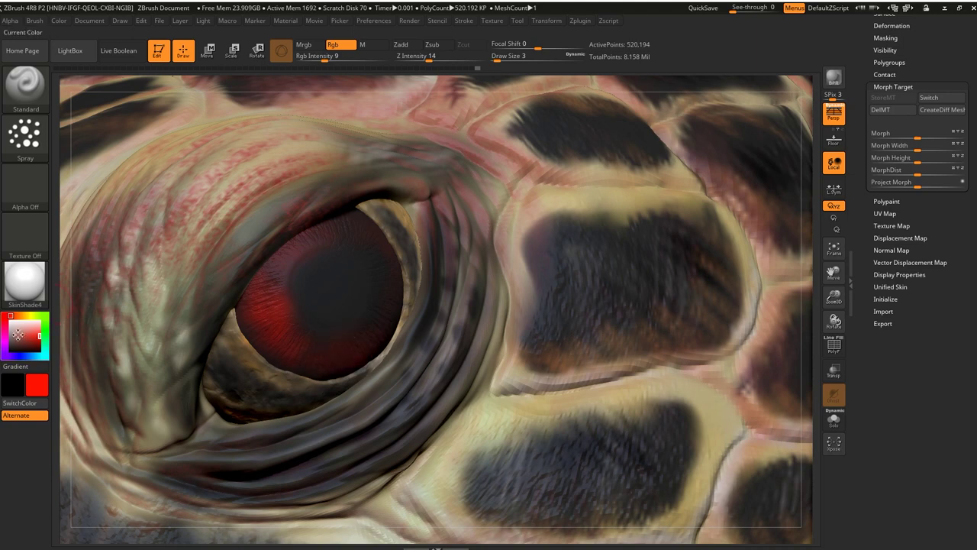
{"action": "key", "text": "c"}
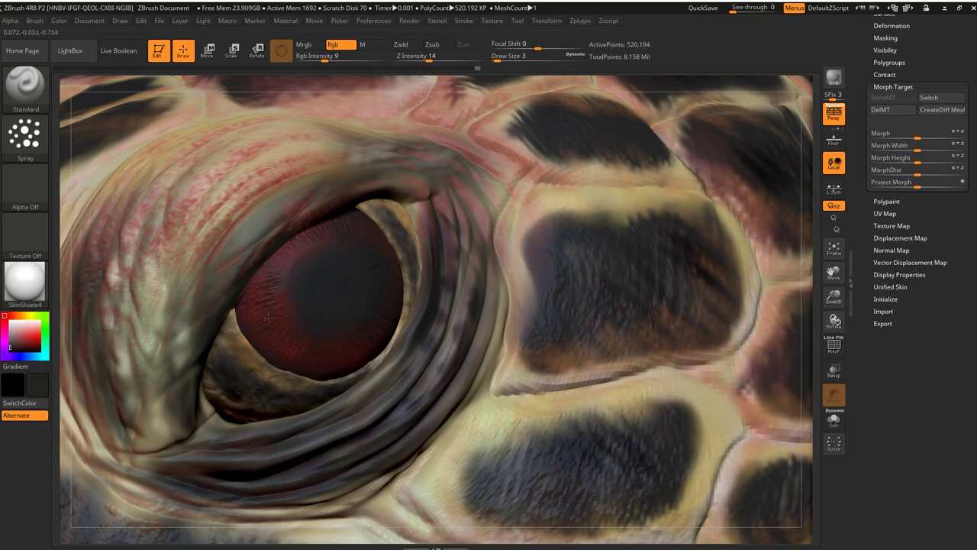
{"action": "left_click_drag", "start_coordinate": [497, 56], "coordinate": [492, 56]}
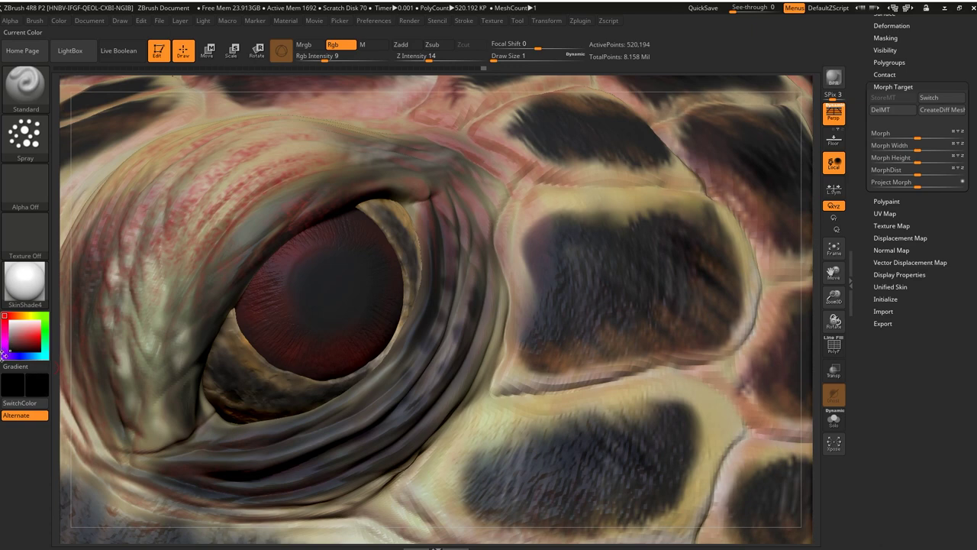
{"action": "type", "text": "s3"}
Step: Set the stroke to DragRect with draw size 1
{"action": "left_click", "coordinate": [464, 20]}
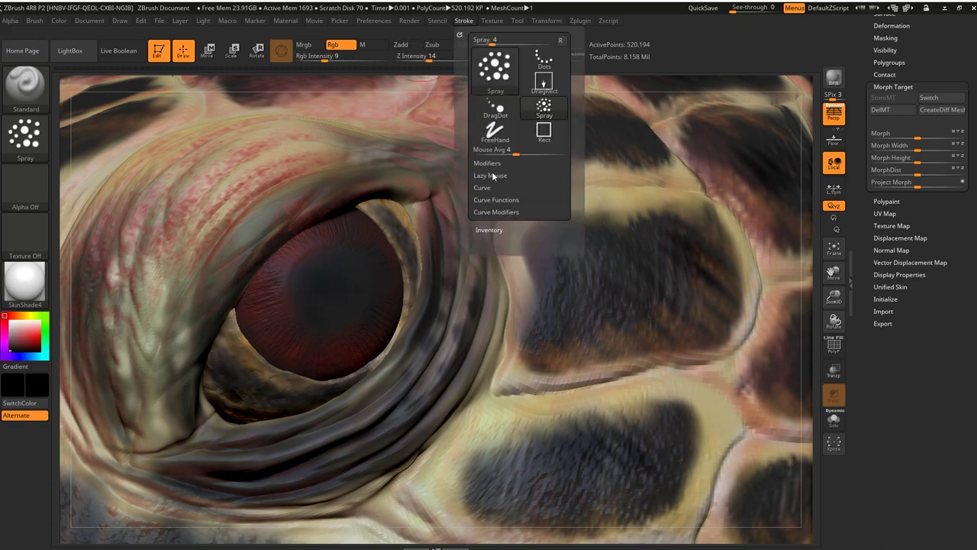
{"action": "left_click", "coordinate": [493, 176]}
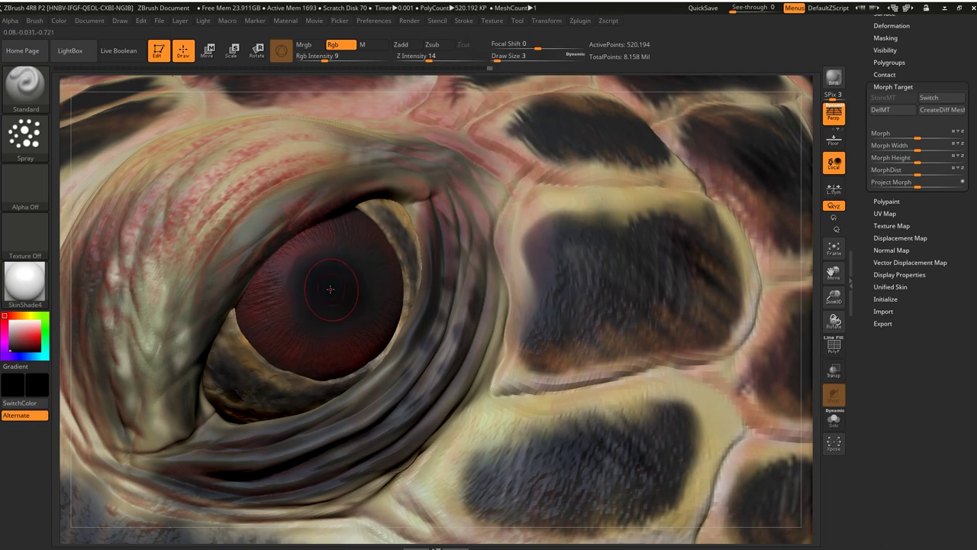
{"action": "type", "text": "s1"}
{"action": "left_click", "coordinate": [25, 133]}
{"action": "left_click", "coordinate": [185, 146]}
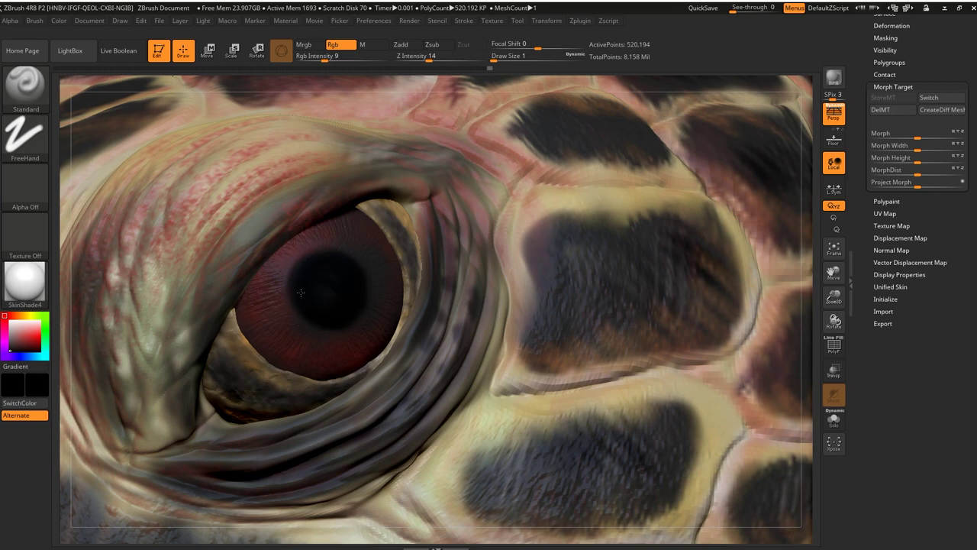
{"action": "left_click", "coordinate": [25, 145]}
{"action": "left_click", "coordinate": [84, 138]}
Step: Stamp a soft black pupil at the eye centre using Alpha 48 at Rgb Intensity 100
{"action": "left_click", "coordinate": [25, 187]}
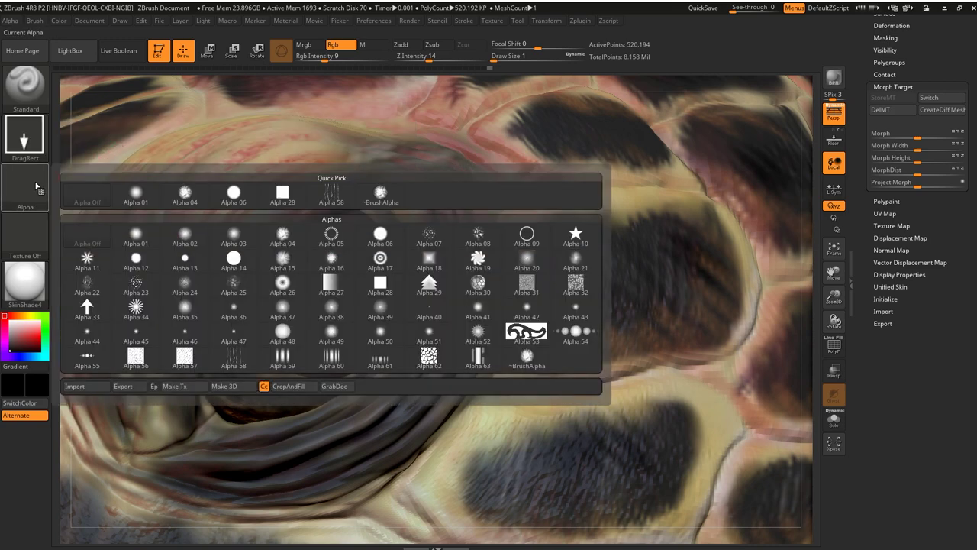
{"action": "left_click", "coordinate": [234, 192]}
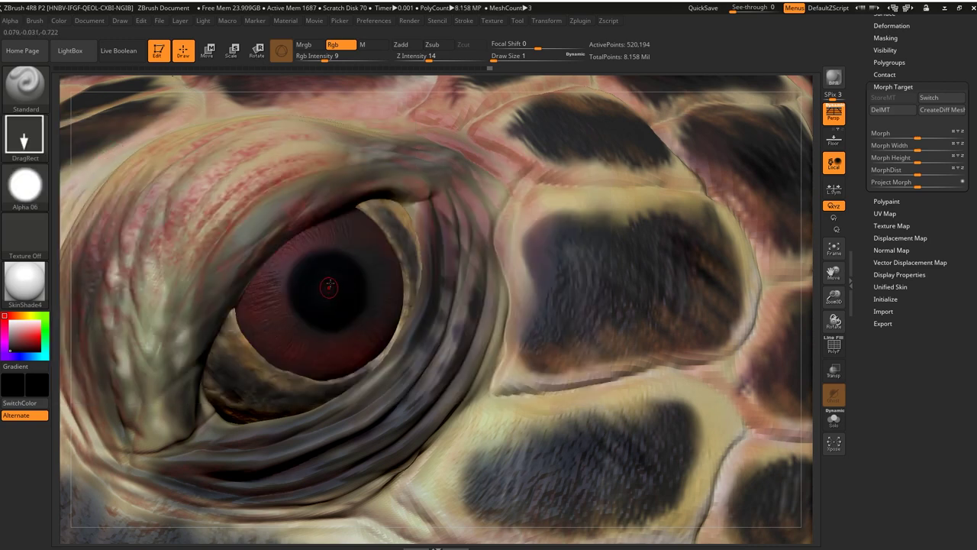
{"action": "left_click_drag", "start_coordinate": [330, 62], "coordinate": [373, 60]}
{"action": "type", "text": "i100"}
{"action": "key", "text": "Return"}
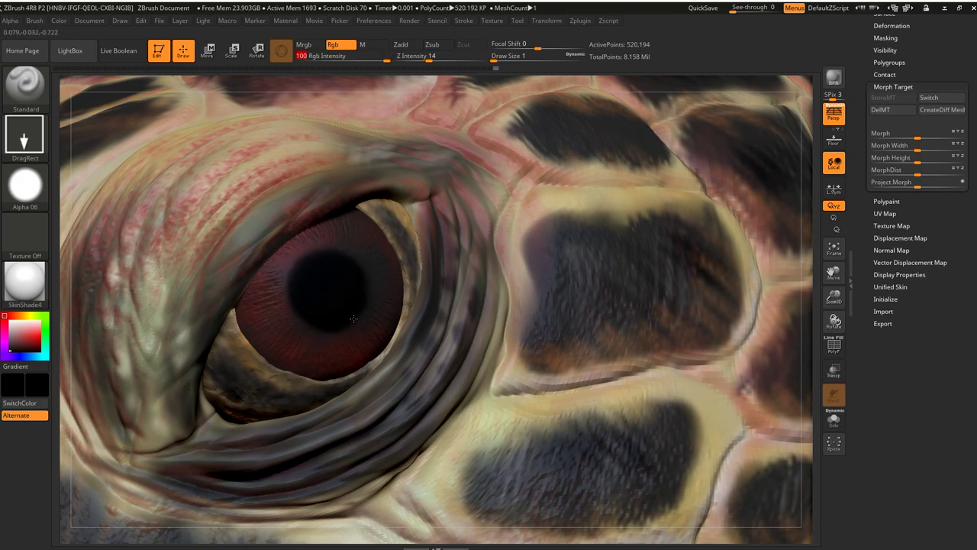
{"action": "left_click", "coordinate": [25, 185]}
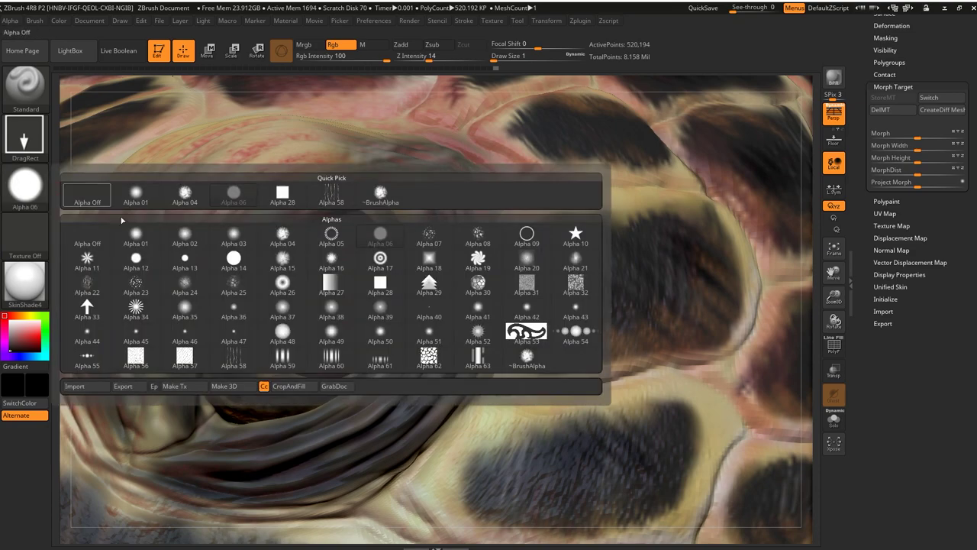
{"action": "left_click", "coordinate": [294, 333]}
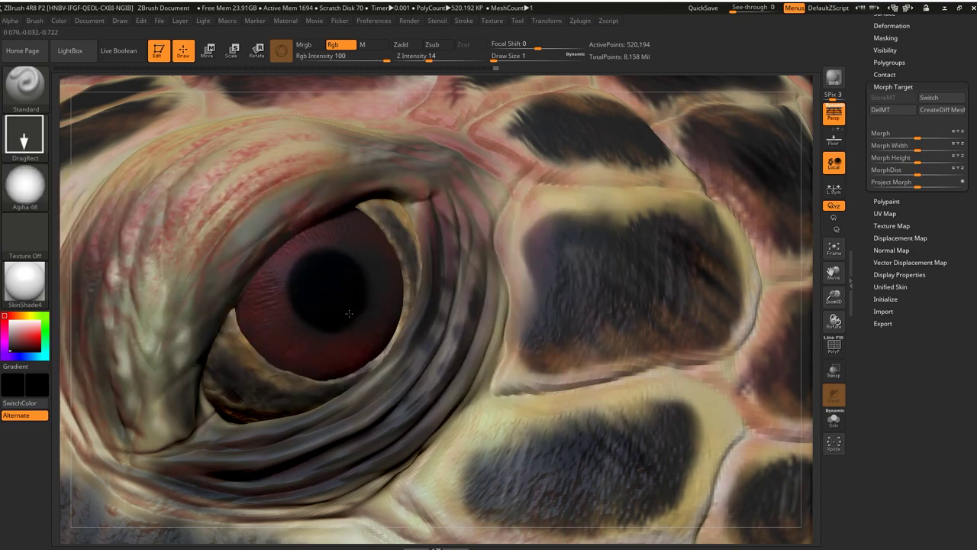
{"action": "left_click_drag", "start_coordinate": [327, 288], "coordinate": [356, 321]}
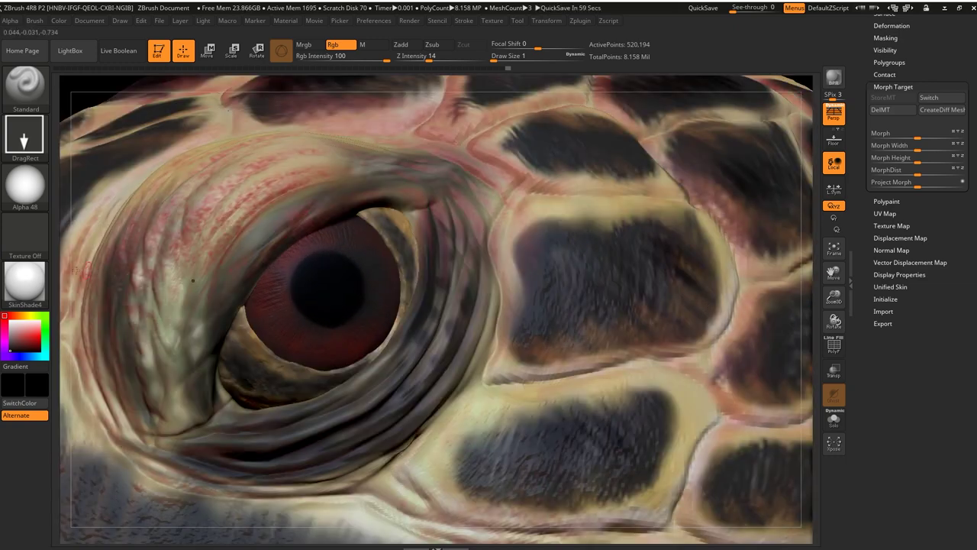
Step: Mist light grey speckles over the iris with Alpha Off, Color Spray and Rgb Intensity 2
{"action": "left_click", "coordinate": [26, 183]}
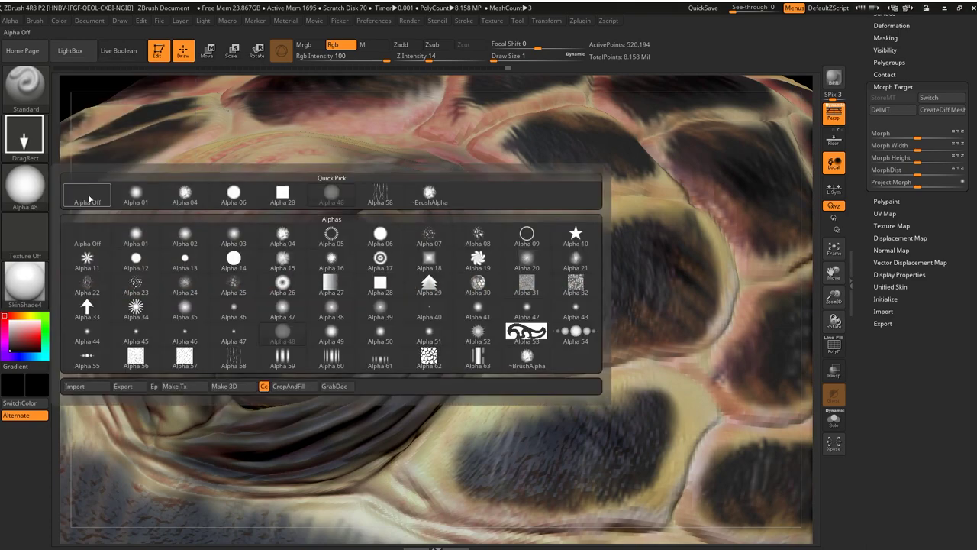
{"action": "left_click", "coordinate": [87, 193]}
{"action": "left_click", "coordinate": [26, 136]}
{"action": "left_click", "coordinate": [239, 150]}
{"action": "type", "text": "56"}
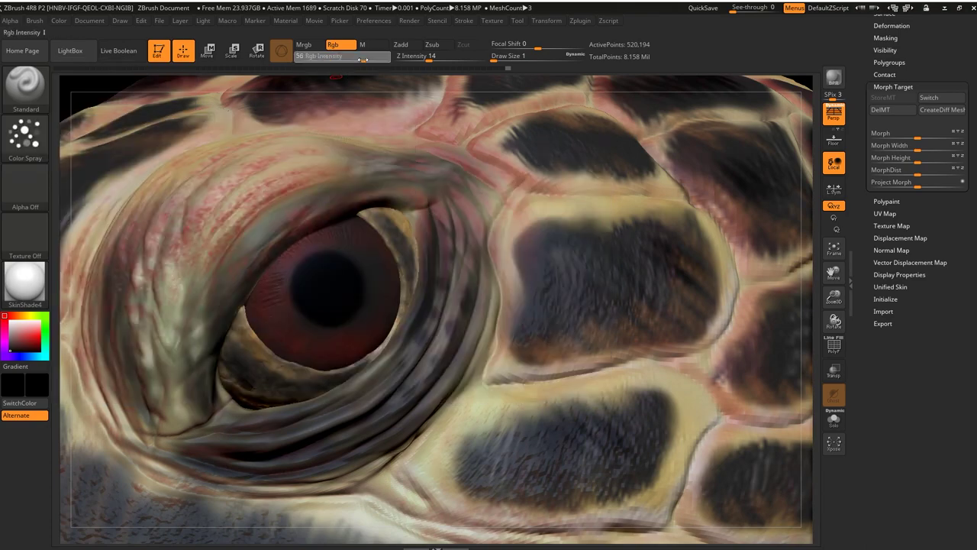
{"action": "left_click_drag", "start_coordinate": [382, 57], "coordinate": [309, 57]}
{"action": "left_click", "coordinate": [10, 328]}
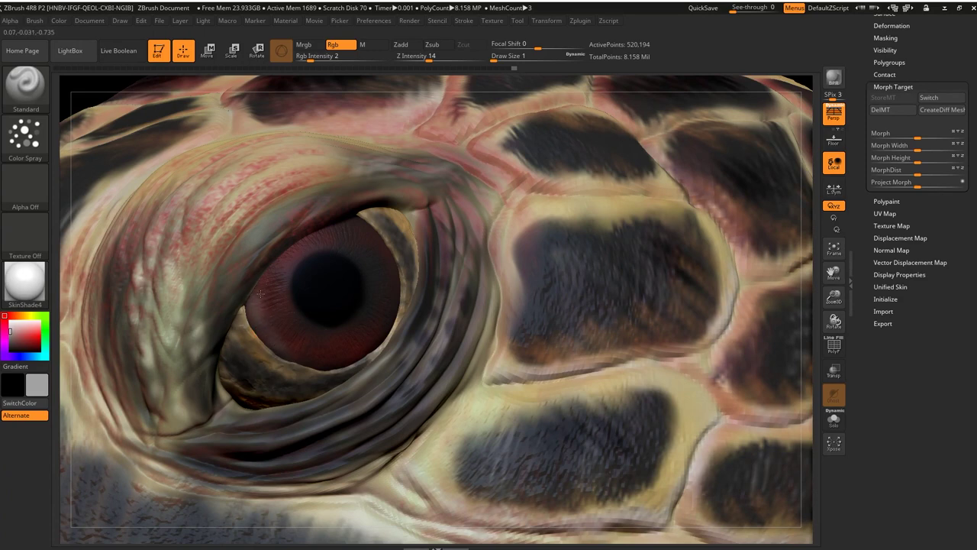
{"action": "left_click_drag", "start_coordinate": [333, 359], "coordinate": [380, 341]}
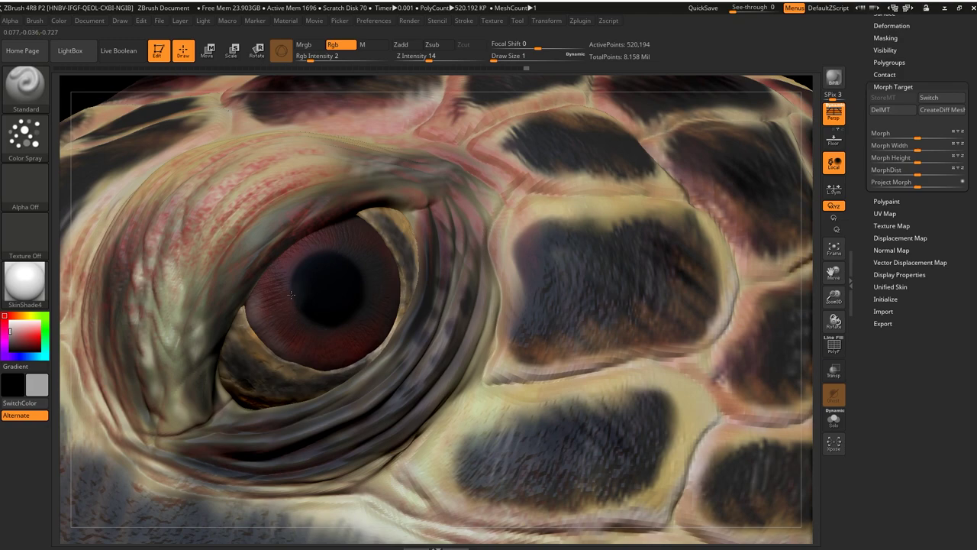
Step: Dab light pink paint onto the eye with the Standard brush at size 1
{"action": "key", "text": "b"}
{"action": "key", "text": "c"}
{"action": "key", "text": "b"}
{"action": "key", "text": "s"}
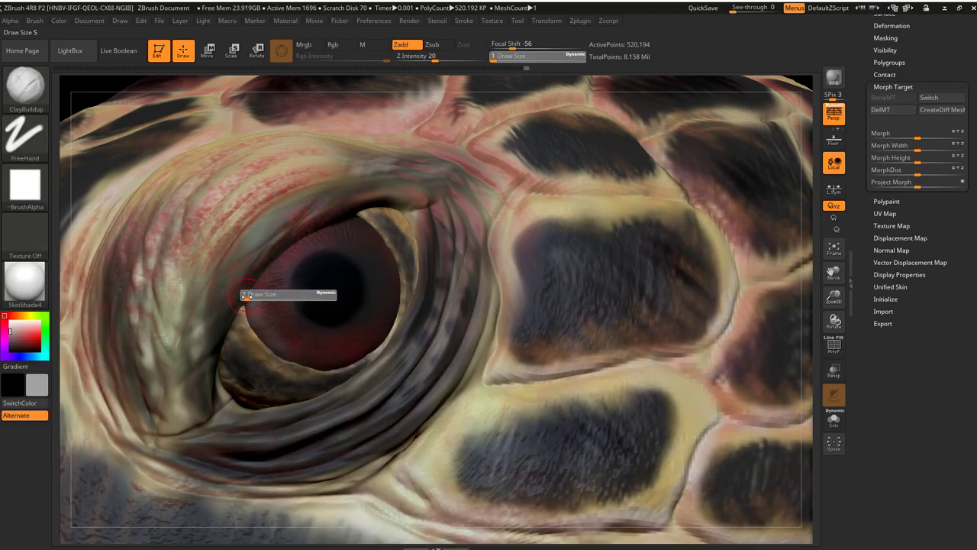
{"action": "type", "text": "s1"}
{"action": "key", "text": "Return"}
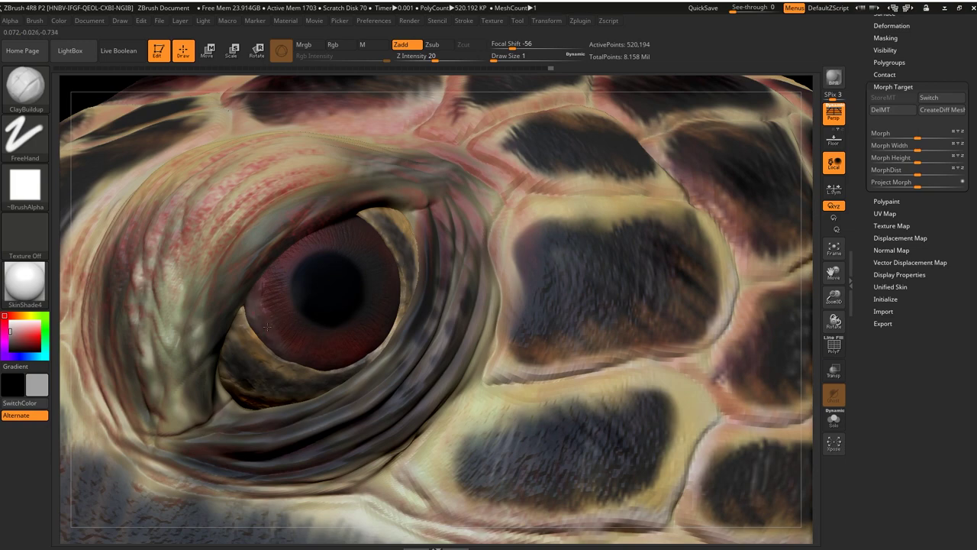
{"action": "key", "text": "b"}
{"action": "left_click", "coordinate": [316, 261]}
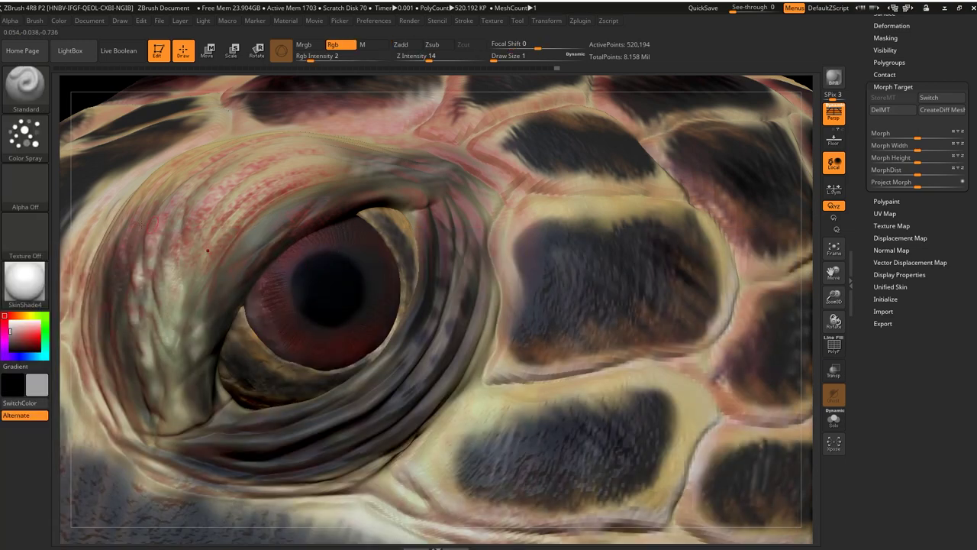
{"action": "left_click_drag", "start_coordinate": [11, 331], "coordinate": [12, 326]}
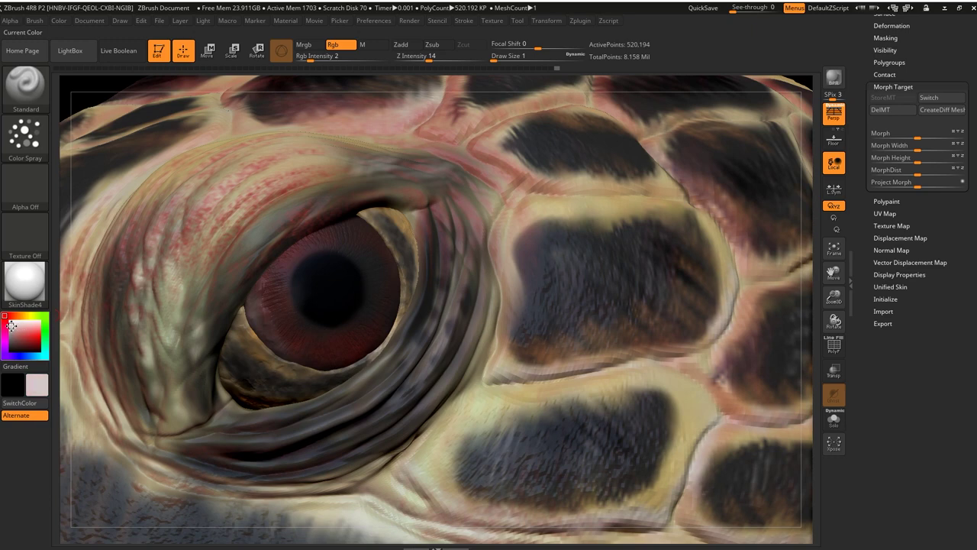
{"action": "left_click_drag", "start_coordinate": [257, 328], "coordinate": [253, 313]}
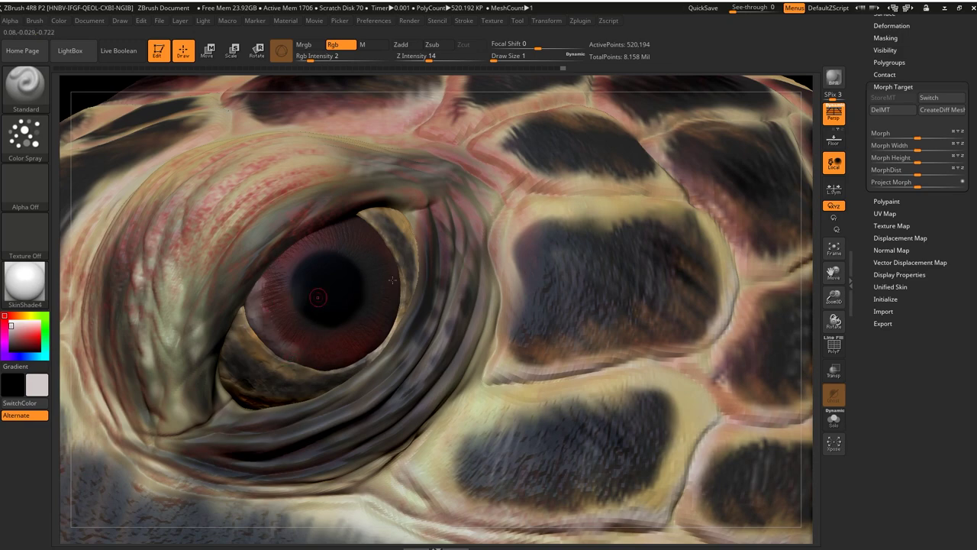
{"action": "scroll", "coordinate": [313, 298], "scroll_direction": "up", "scroll_amount": 3}
Step: Sculpt subtle bumps on the iris's lower-left rim with ClayBuildup, Color Spray, Z Intensity 6
{"action": "key", "text": "b"}
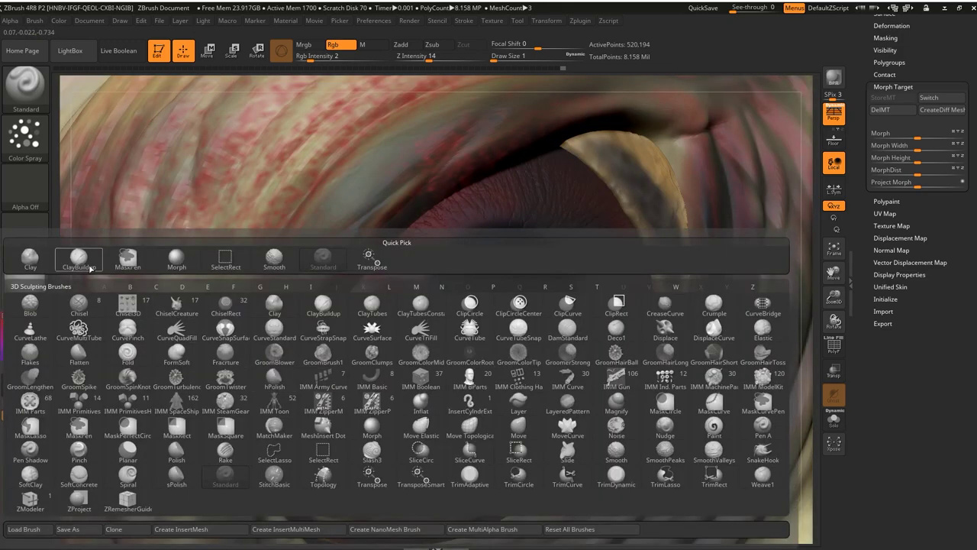
{"action": "key", "text": "c"}
{"action": "key", "text": "b"}
{"action": "key", "text": "s"}
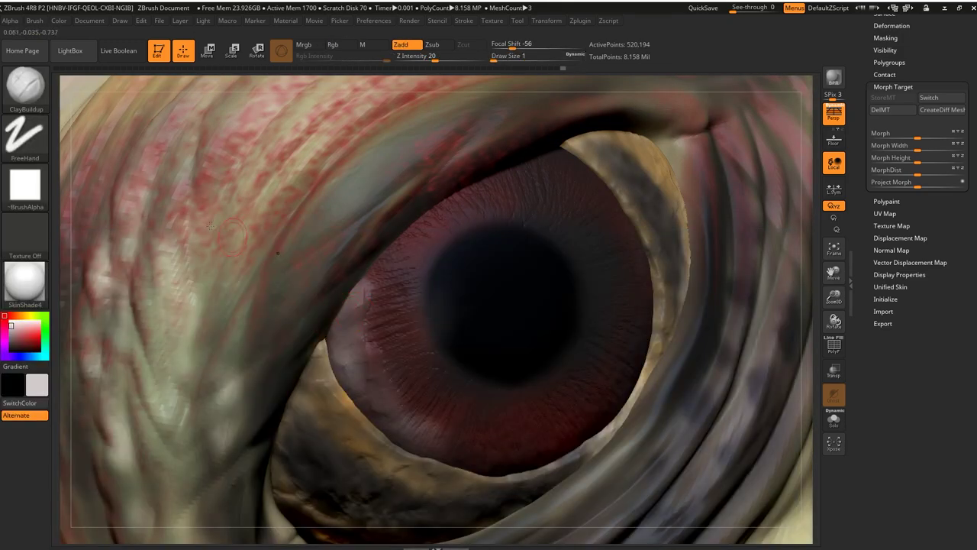
{"action": "left_click", "coordinate": [31, 137]}
{"action": "left_click", "coordinate": [234, 153]}
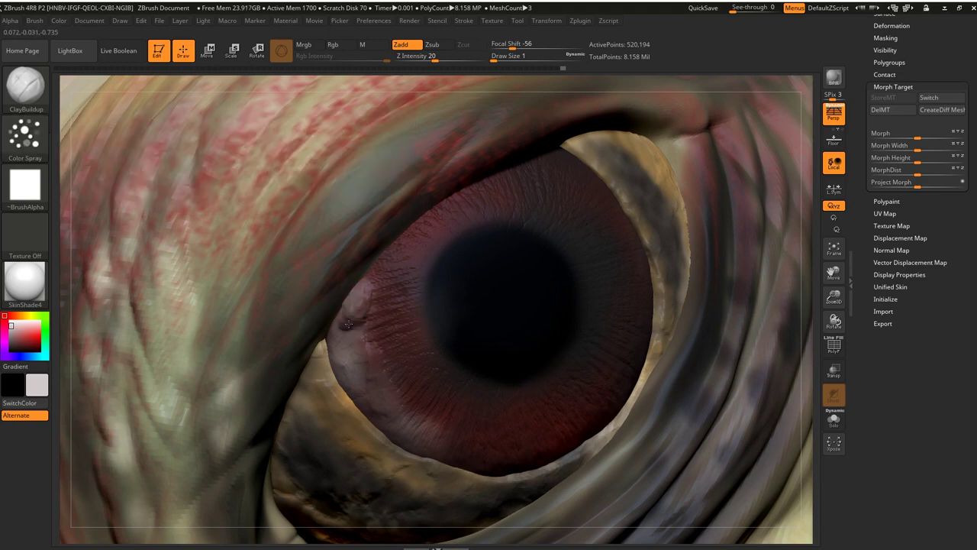
{"action": "type", "text": "6"}
{"action": "key", "text": "Return"}
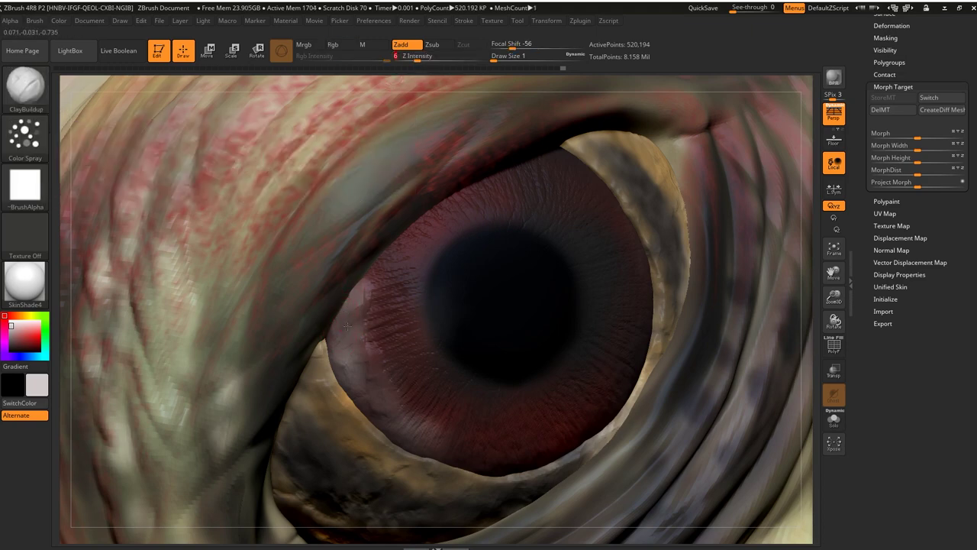
{"action": "mouse_move", "coordinate": [348, 354]}
{"action": "left_mouse_down"}
{"action": "mouse_move", "coordinate": [380, 402]}
{"action": "mouse_move", "coordinate": [371, 369]}
{"action": "left_mouse_up"}
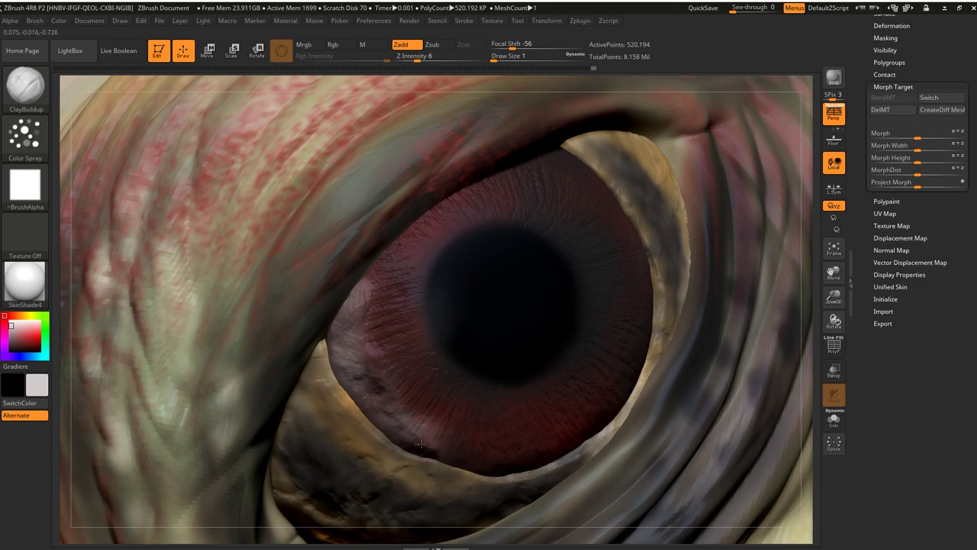
{"action": "key", "text": "s"}
{"action": "key", "text": "Return"}
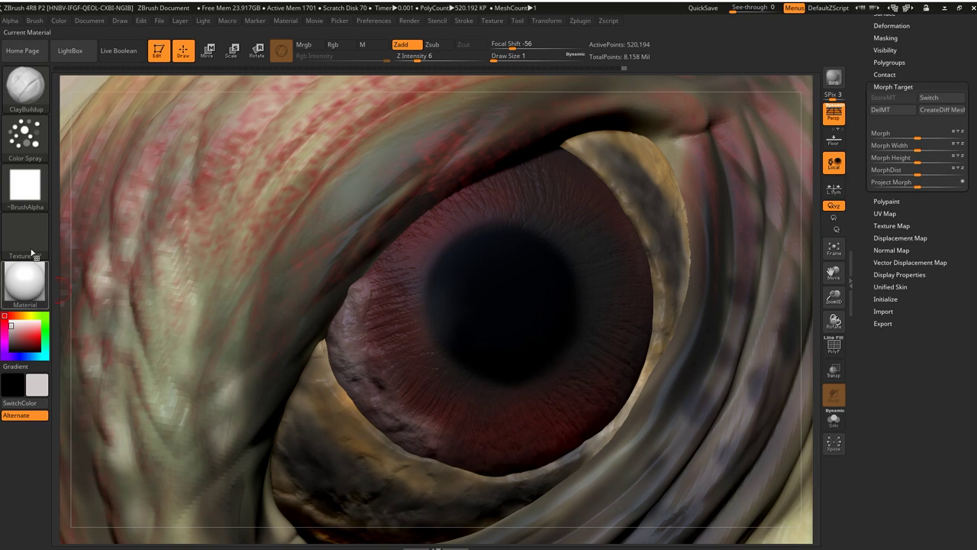
{"action": "key", "text": "b"}
{"action": "left_click", "coordinate": [323, 244]}
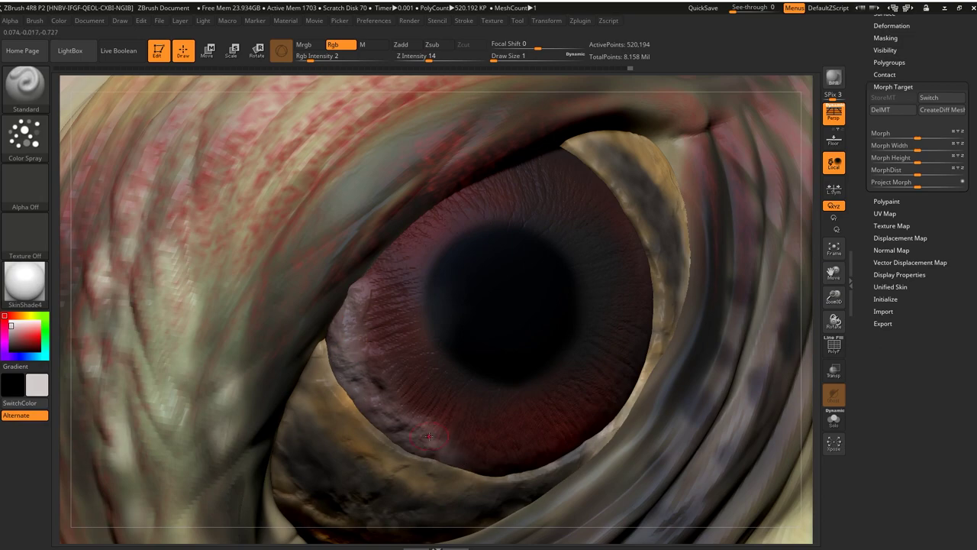
Step: Paint a faint white highlight streak along the upper edge of the iris
{"action": "key", "text": "f"}
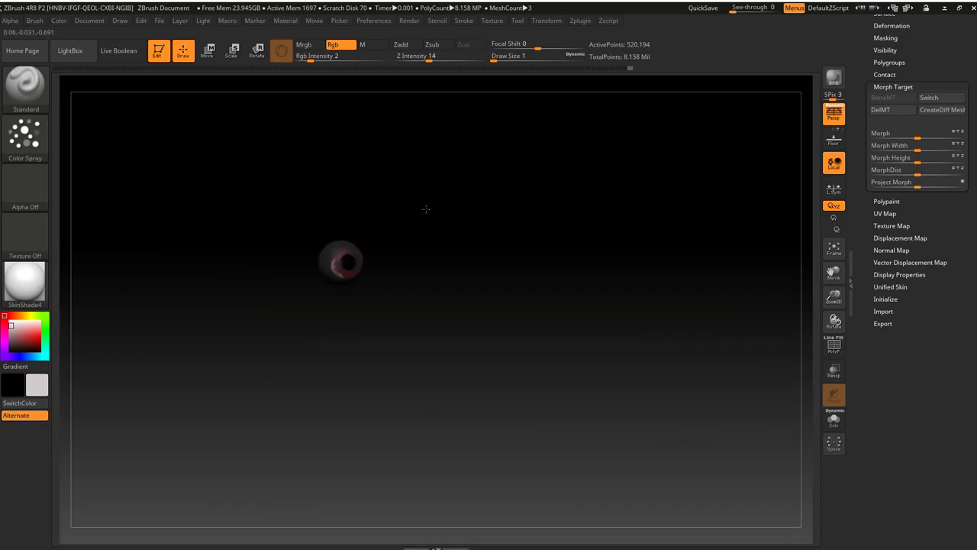
{"action": "scroll", "coordinate": [517, 146], "scroll_direction": "up", "scroll_amount": 3}
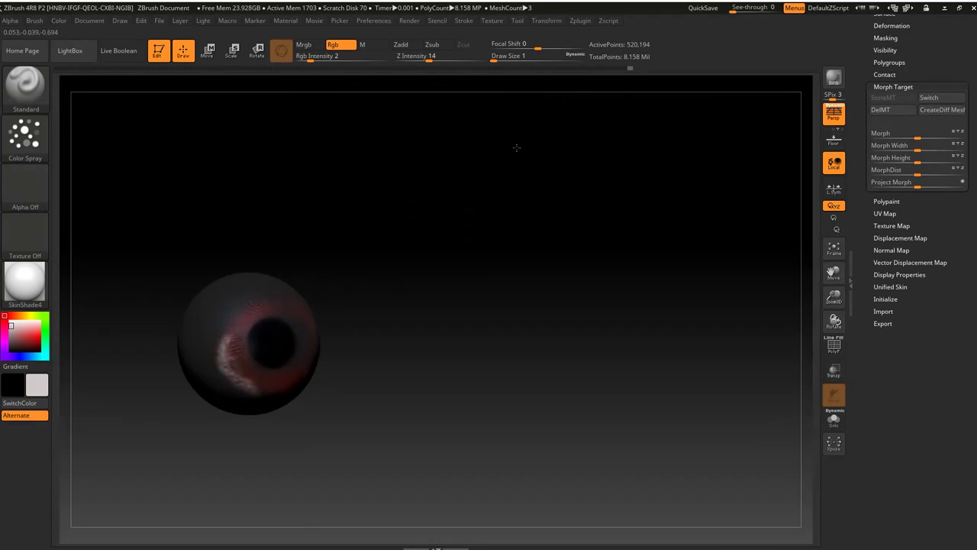
{"action": "left_click", "coordinate": [9, 319]}
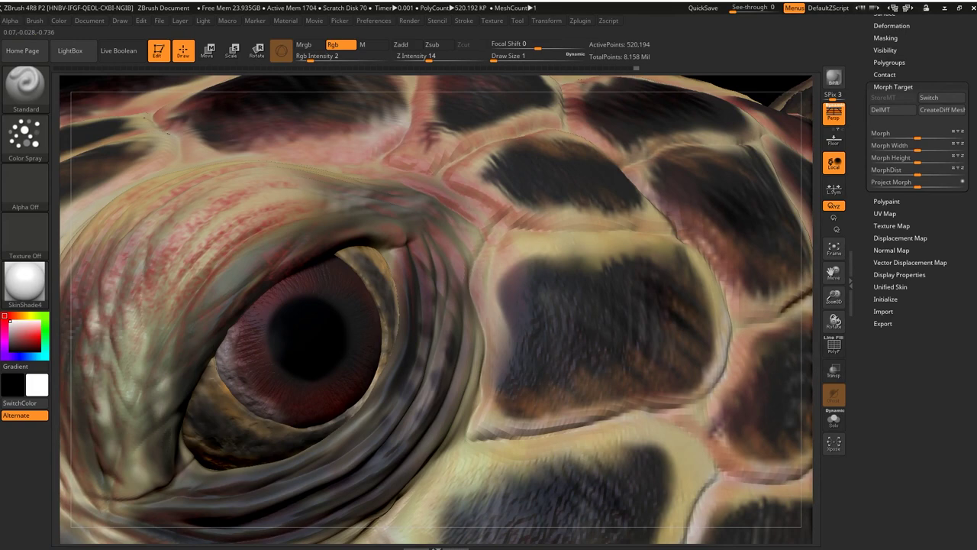
{"action": "left_click", "coordinate": [10, 350]}
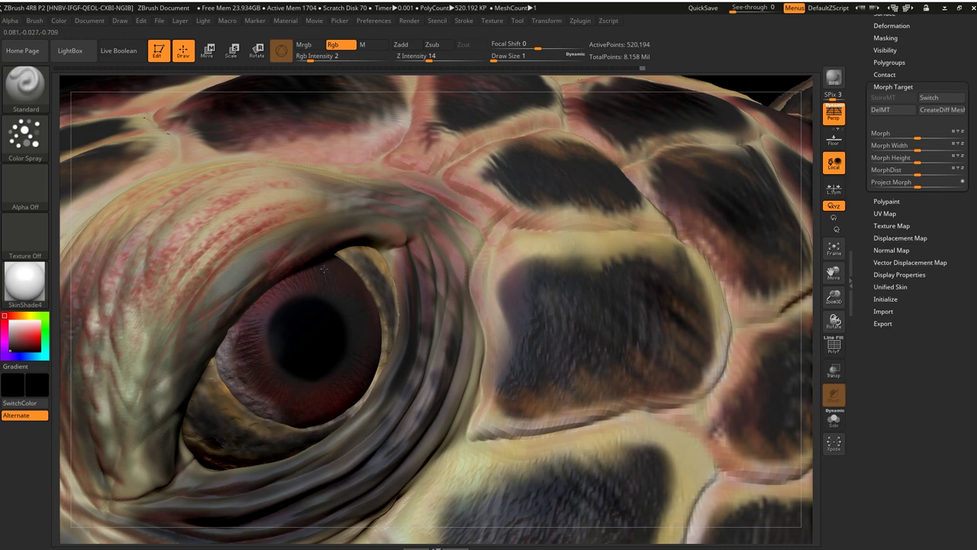
{"action": "left_click", "coordinate": [10, 321]}
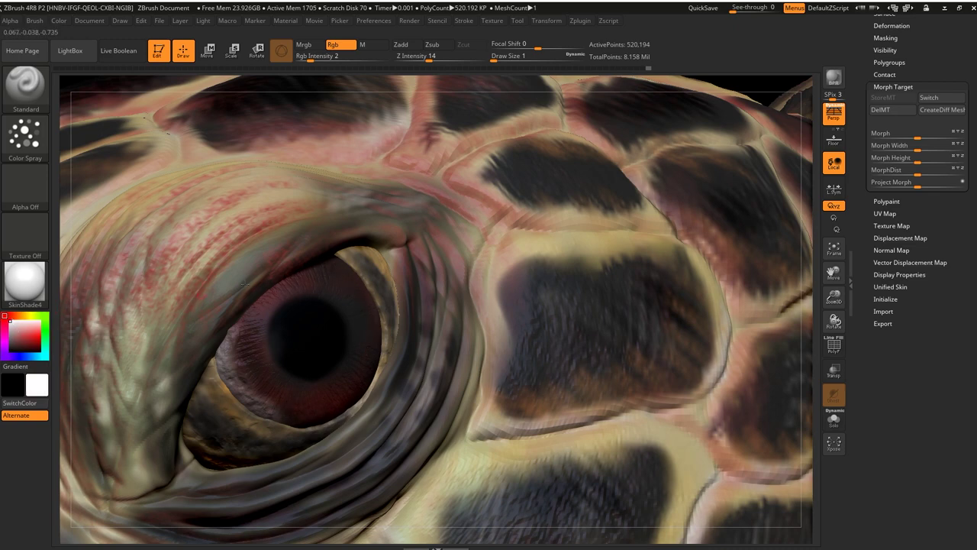
{"action": "left_click_drag", "start_coordinate": [319, 261], "coordinate": [355, 274]}
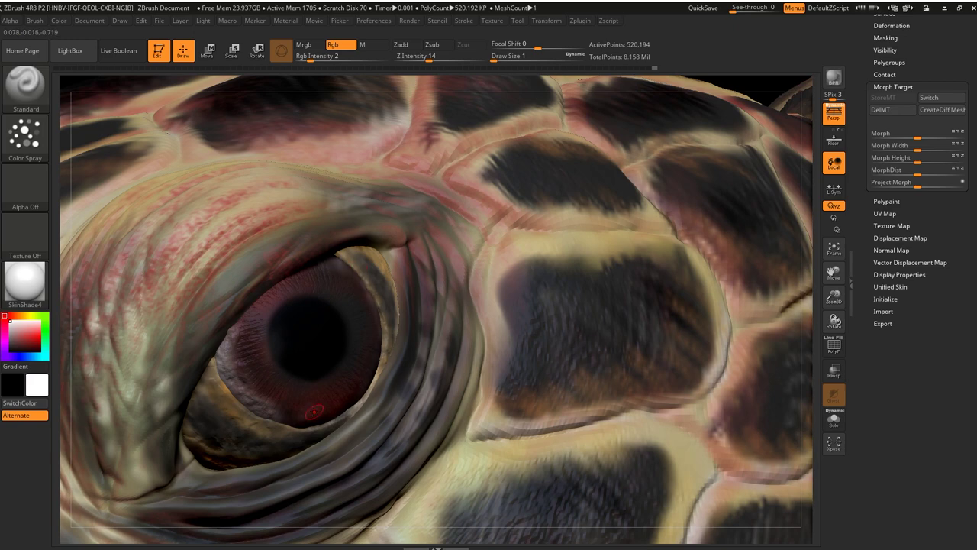
{"action": "key", "text": "s"}
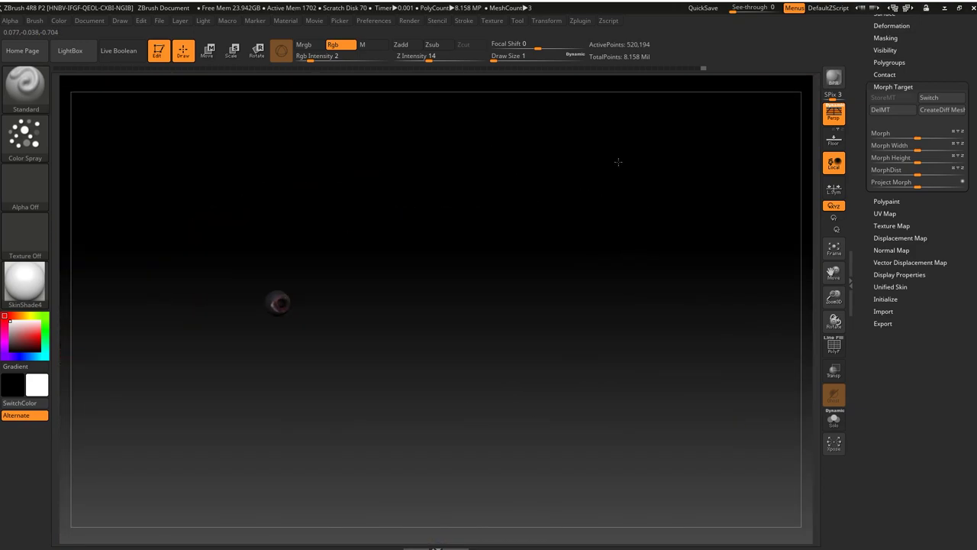
Step: Isolate the eye subtool, show its polygon wireframe, and duplicate it
{"action": "scroll", "coordinate": [968, 483], "scroll_direction": "down", "scroll_amount": 1}
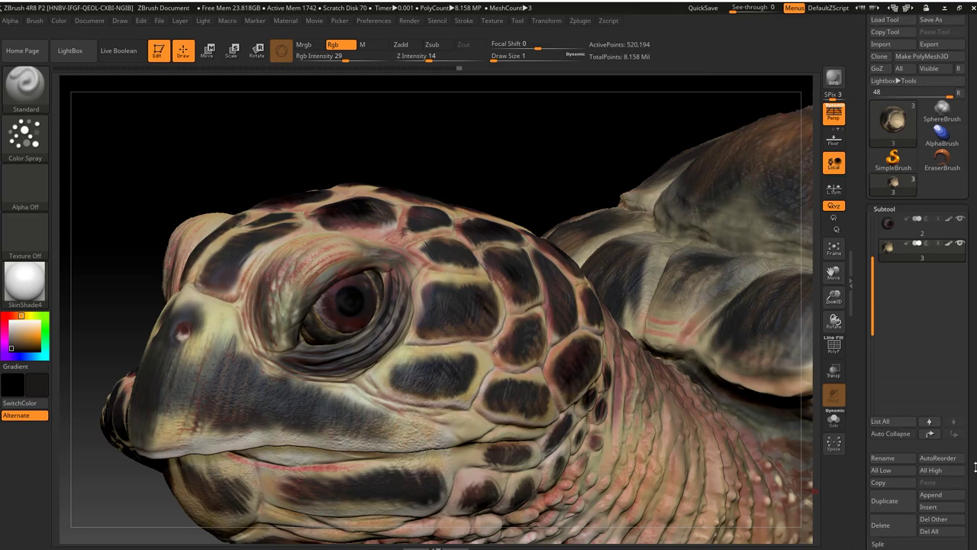
{"action": "left_click", "coordinate": [832, 430]}
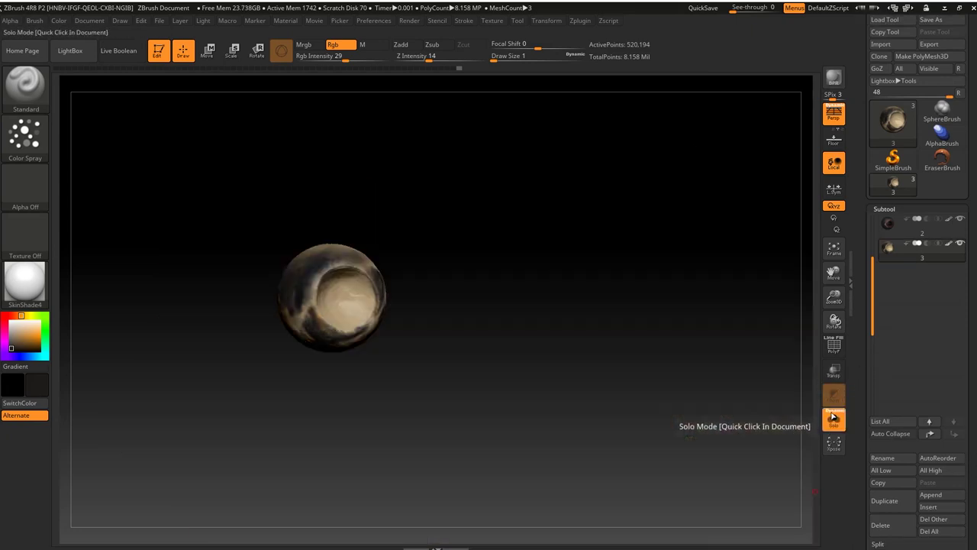
{"action": "left_click", "coordinate": [835, 345]}
{"action": "scroll", "coordinate": [971, 406], "scroll_direction": "down", "scroll_amount": 4}
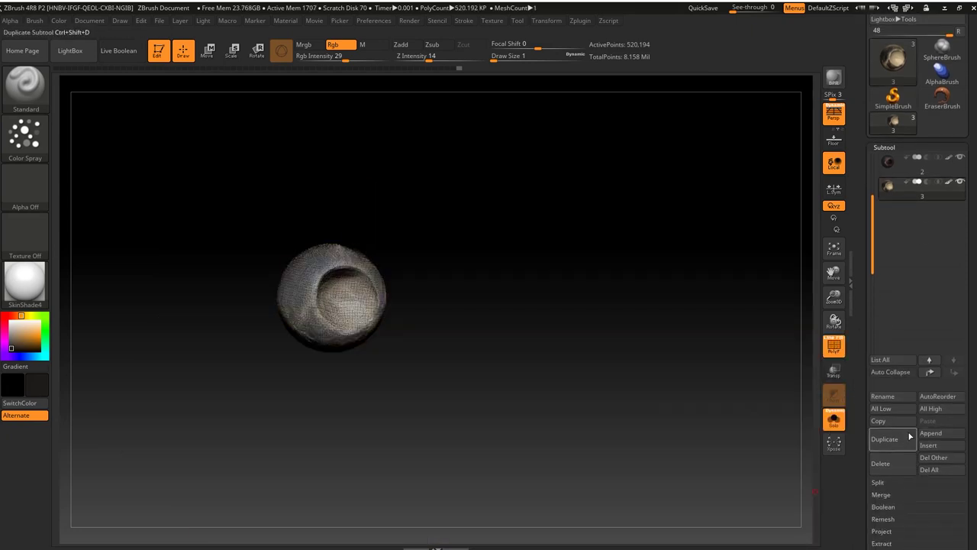
{"action": "left_click", "coordinate": [884, 437]}
{"action": "scroll", "coordinate": [975, 227], "scroll_direction": "down", "scroll_amount": 8}
{"action": "scroll", "coordinate": [975, 227], "scroll_direction": "down", "scroll_amount": 8}
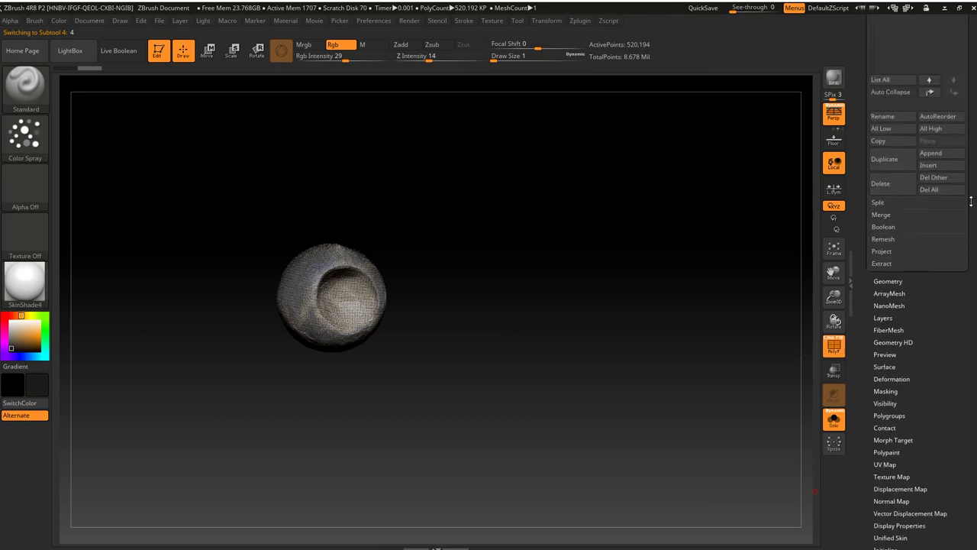
{"action": "left_click", "coordinate": [900, 386]}
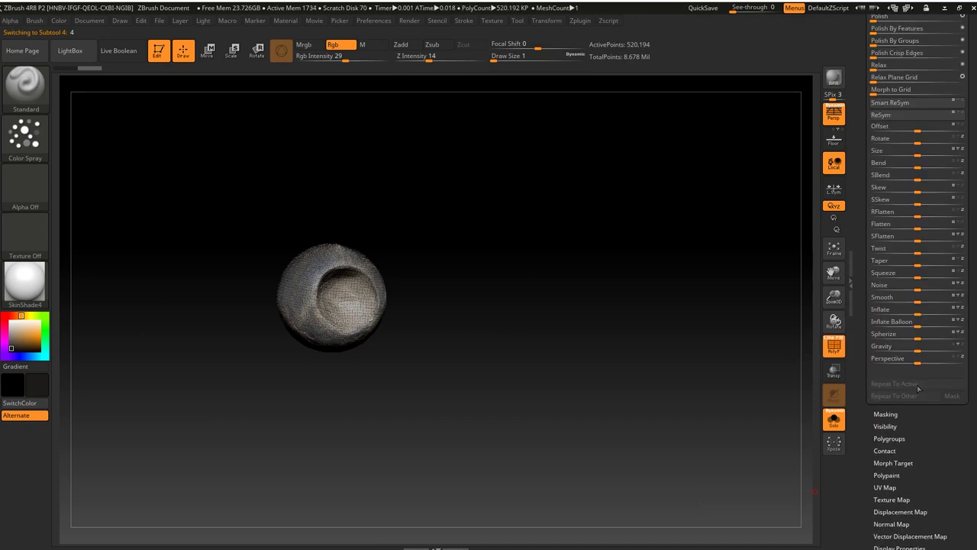
{"action": "scroll", "coordinate": [975, 243], "scroll_direction": "up", "scroll_amount": 5}
{"action": "scroll", "coordinate": [916, 153], "scroll_direction": "up", "scroll_amount": 5}
Step: Delete the copy's lower subdivisions, mirror it to the other side, and reconstruct subdivisions
{"action": "left_click", "coordinate": [876, 78]}
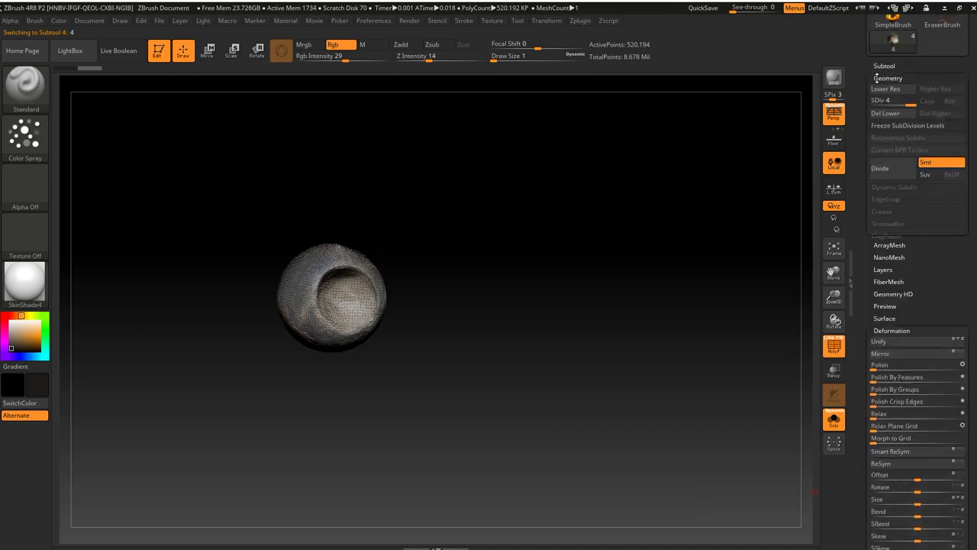
{"action": "left_click", "coordinate": [878, 113]}
{"action": "scroll", "coordinate": [907, 426], "scroll_direction": "down", "scroll_amount": 5}
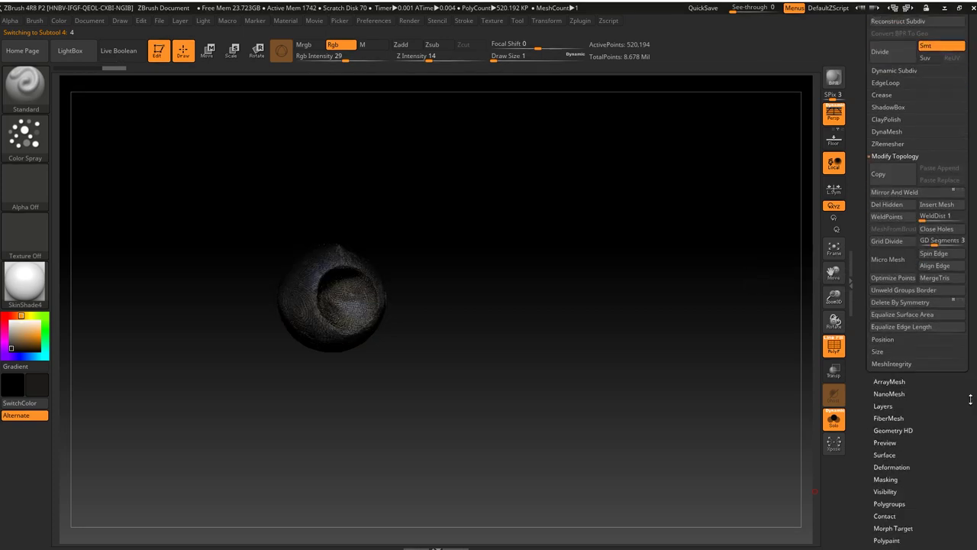
{"action": "left_click", "coordinate": [897, 436]}
{"action": "left_click", "coordinate": [916, 52]}
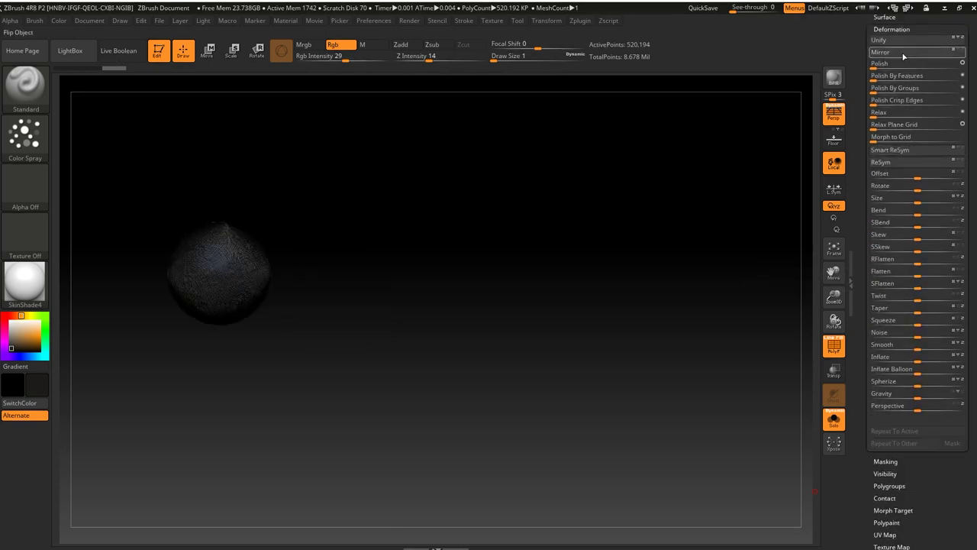
{"action": "scroll", "coordinate": [966, 69], "scroll_direction": "up", "scroll_amount": 10}
{"action": "left_click", "coordinate": [888, 148]}
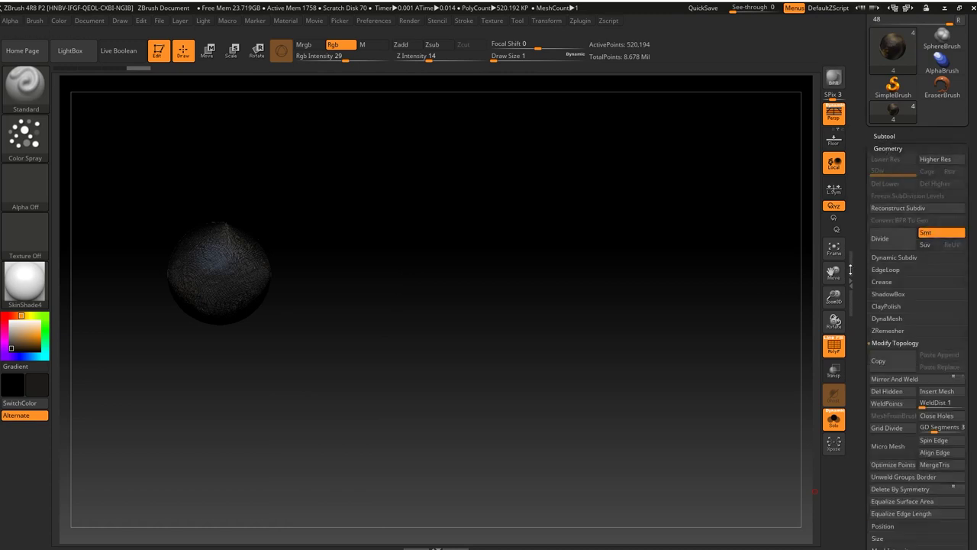
{"action": "key", "text": "shift+f"}
{"action": "left_click", "coordinate": [897, 208]}
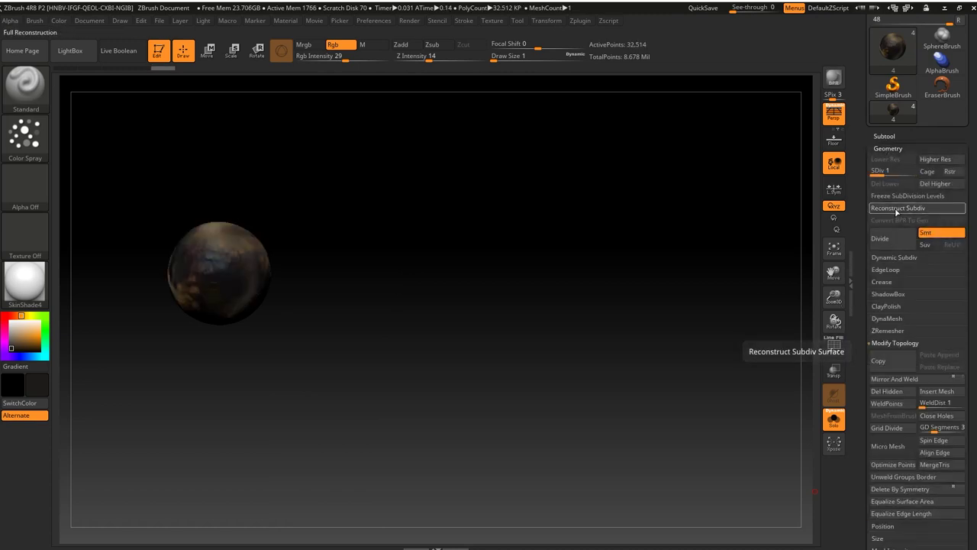
Step: Select subtool 3 and MergeDown into the eyeball subtool below, confirming the merge
{"action": "left_click", "coordinate": [897, 209]}
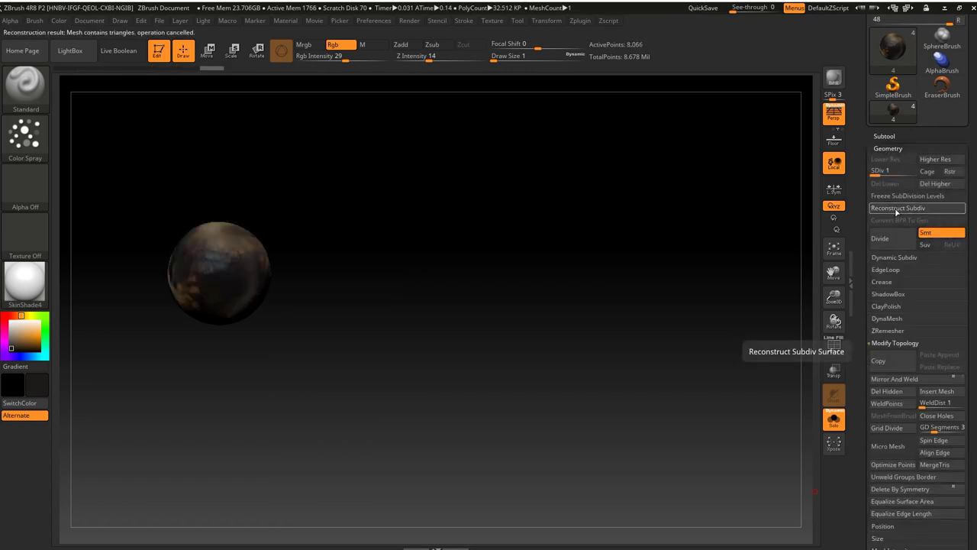
{"action": "left_click", "coordinate": [884, 136]}
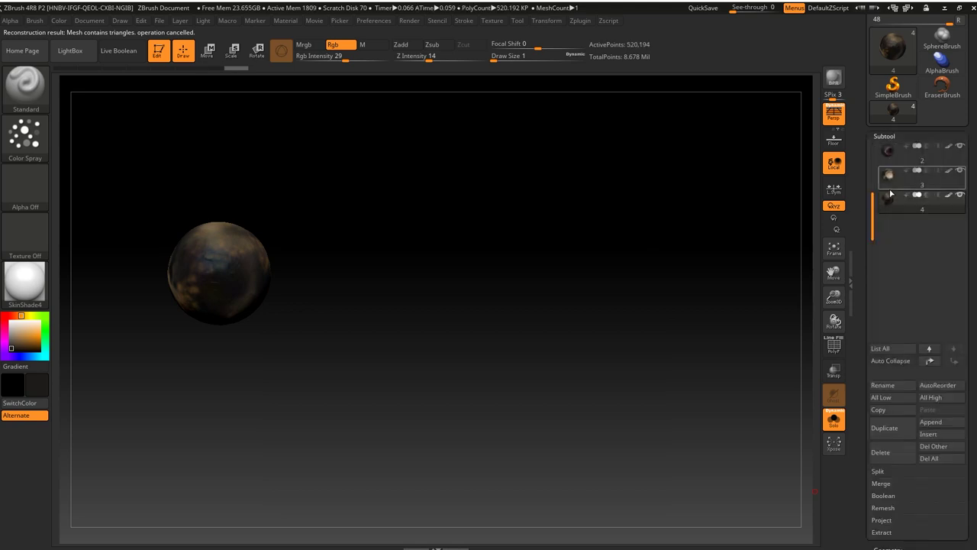
{"action": "left_click", "coordinate": [889, 176]}
{"action": "left_click", "coordinate": [888, 545]}
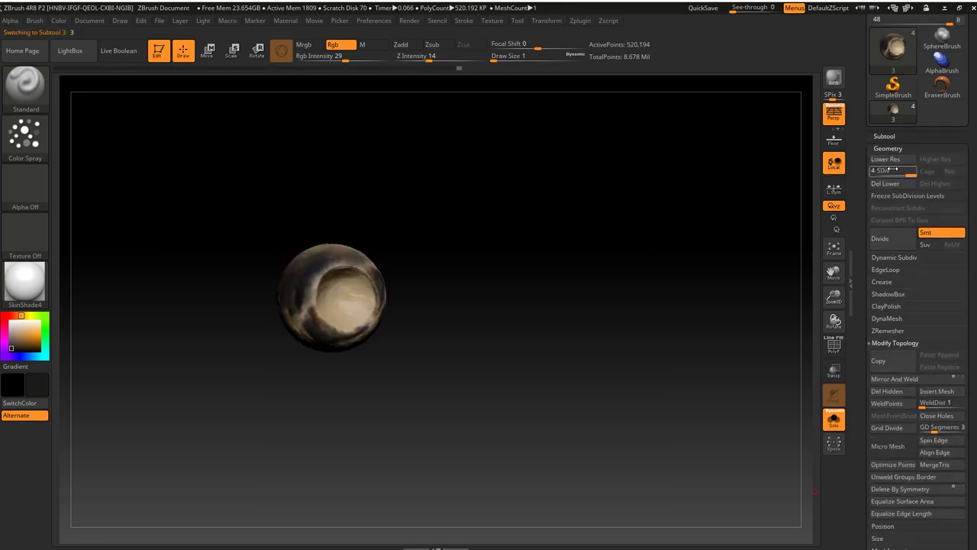
{"action": "left_click", "coordinate": [888, 137]}
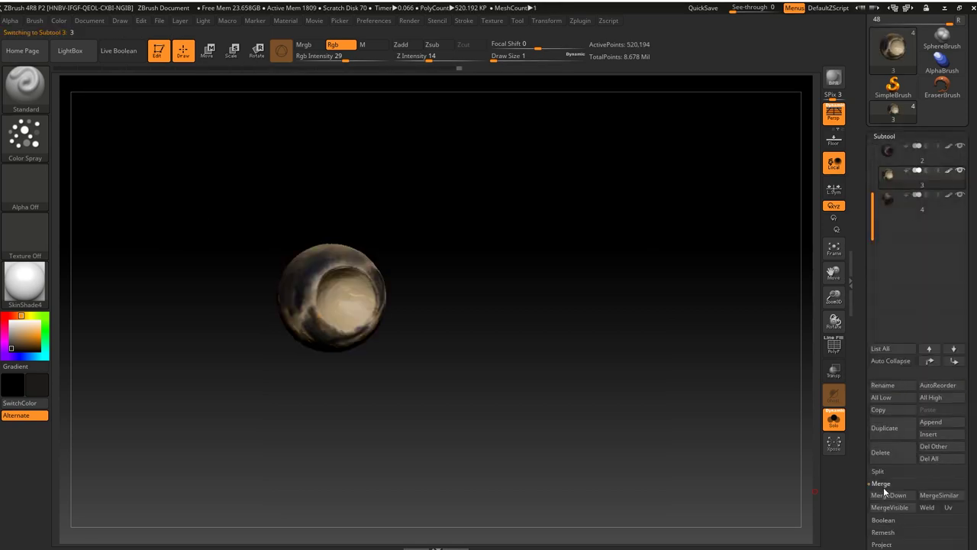
{"action": "left_click", "coordinate": [886, 497]}
{"action": "left_click", "coordinate": [737, 517]}
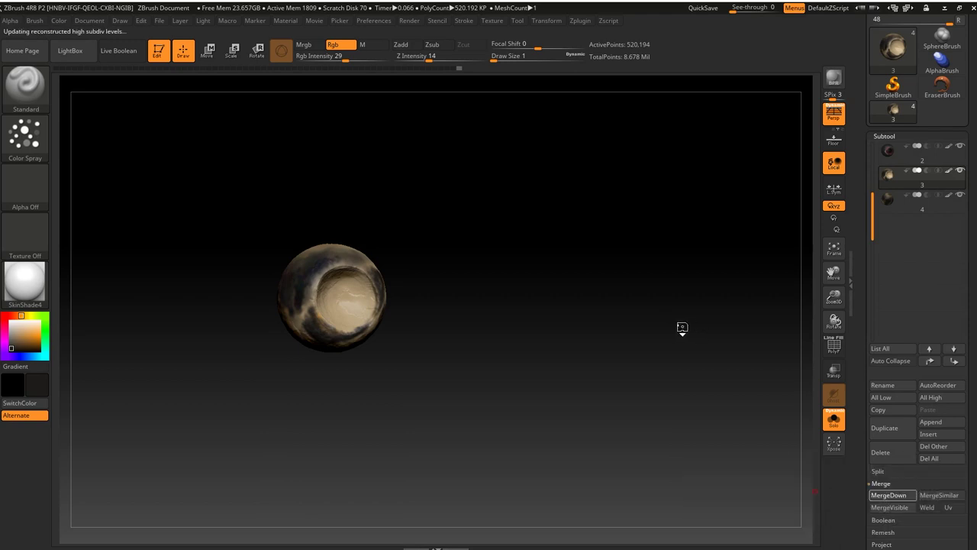
{"action": "left_click_drag", "start_coordinate": [630, 315], "coordinate": [623, 315]}
{"action": "scroll", "coordinate": [971, 441], "scroll_direction": "down", "scroll_amount": 5}
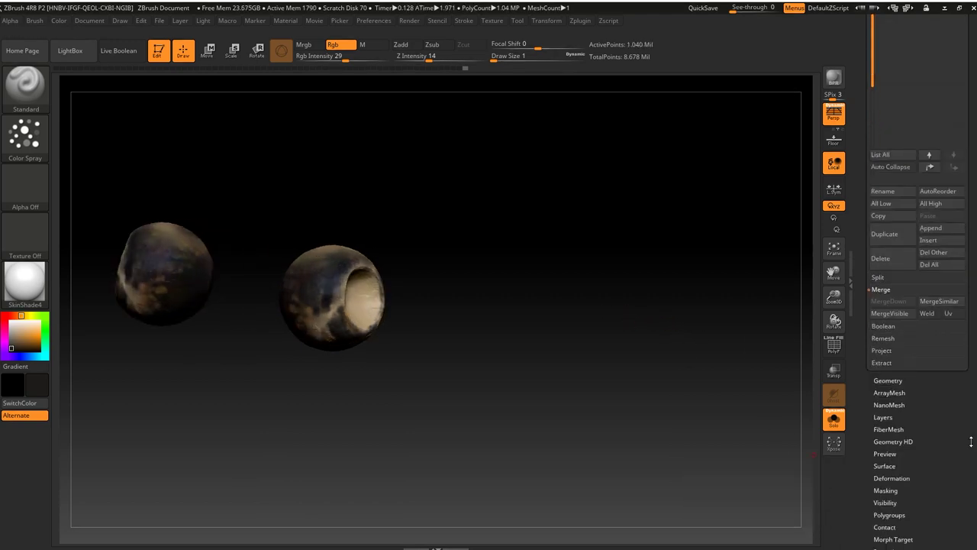
Step: Subdivide the merged mesh one more level with Ctrl+D
{"action": "left_click", "coordinate": [887, 381]}
{"action": "left_click", "coordinate": [885, 225]}
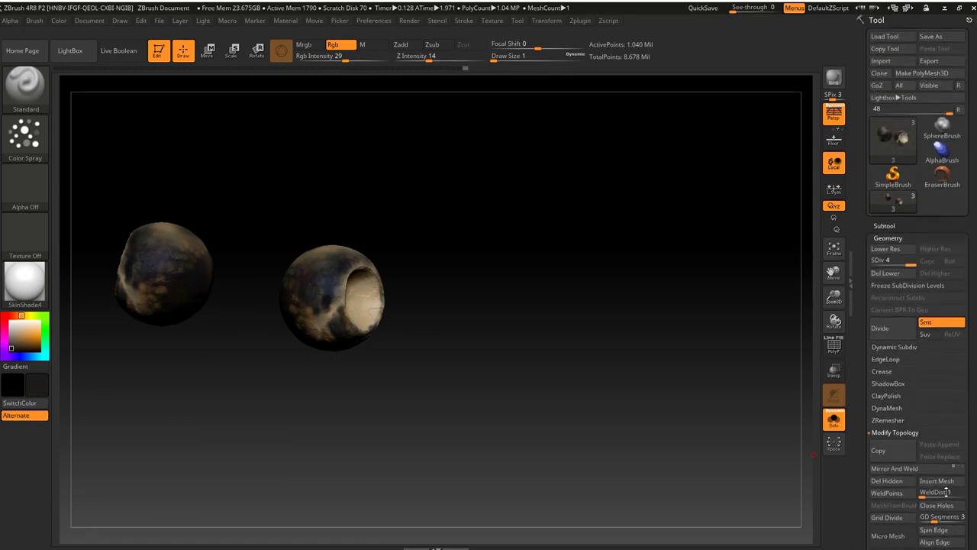
{"action": "key", "text": "ctrl+d"}
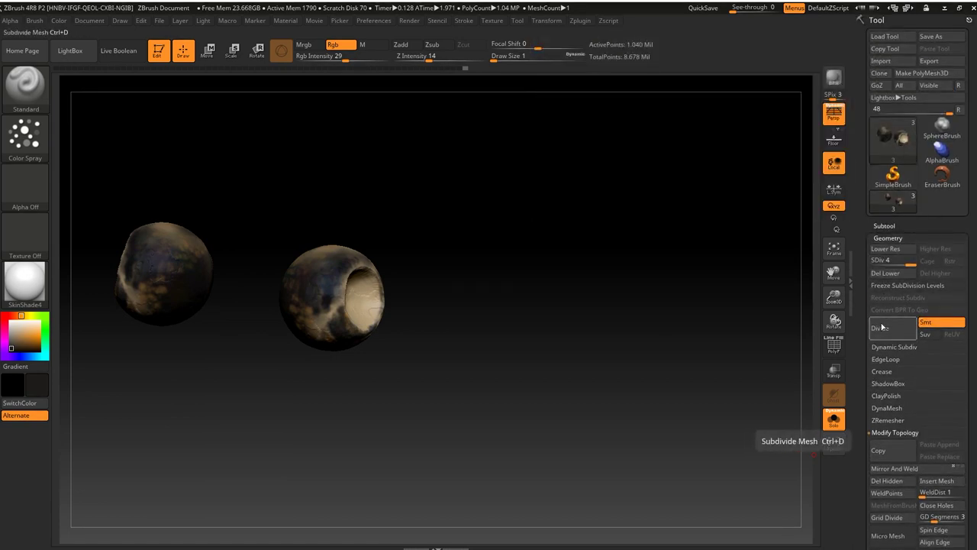
Step: Duplicate the red-rimmed eyeball subtool as 3_1 and mirror the copy to the opposite side
{"action": "left_click", "coordinate": [884, 225]}
{"action": "left_click", "coordinate": [897, 240]}
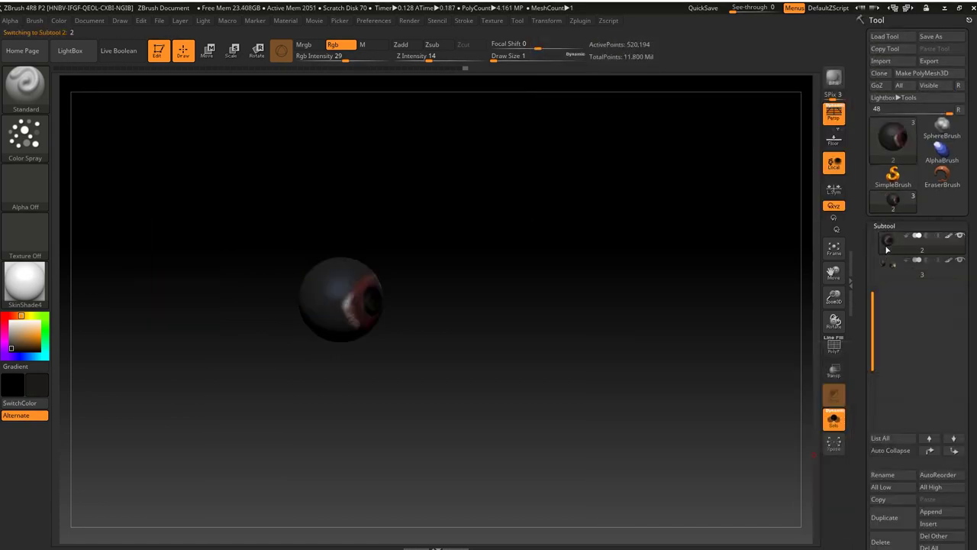
{"action": "scroll", "coordinate": [968, 306], "scroll_direction": "down", "scroll_amount": 3}
{"action": "left_click", "coordinate": [885, 413]}
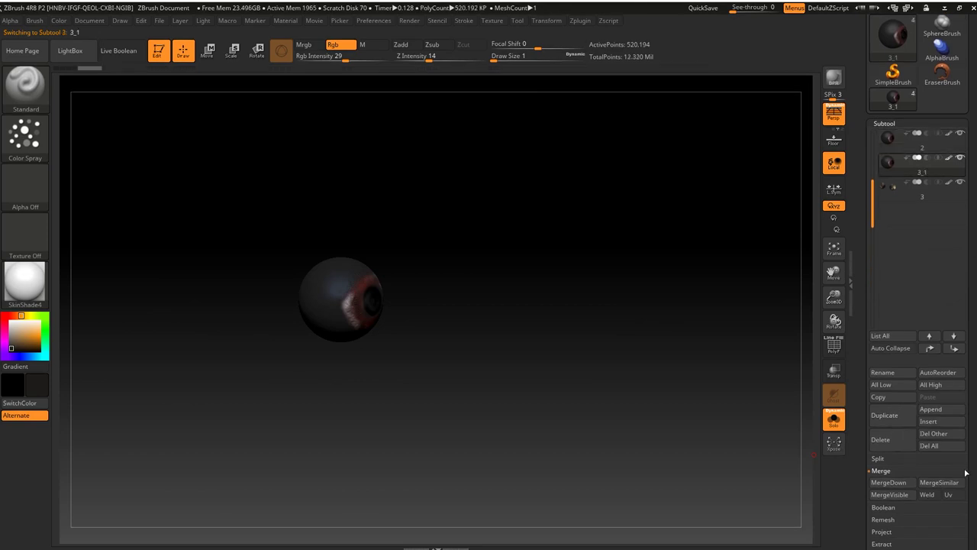
{"action": "scroll", "coordinate": [974, 421], "scroll_direction": "down", "scroll_amount": 2}
{"action": "scroll", "coordinate": [974, 421], "scroll_direction": "down", "scroll_amount": 1}
{"action": "left_click", "coordinate": [889, 460]}
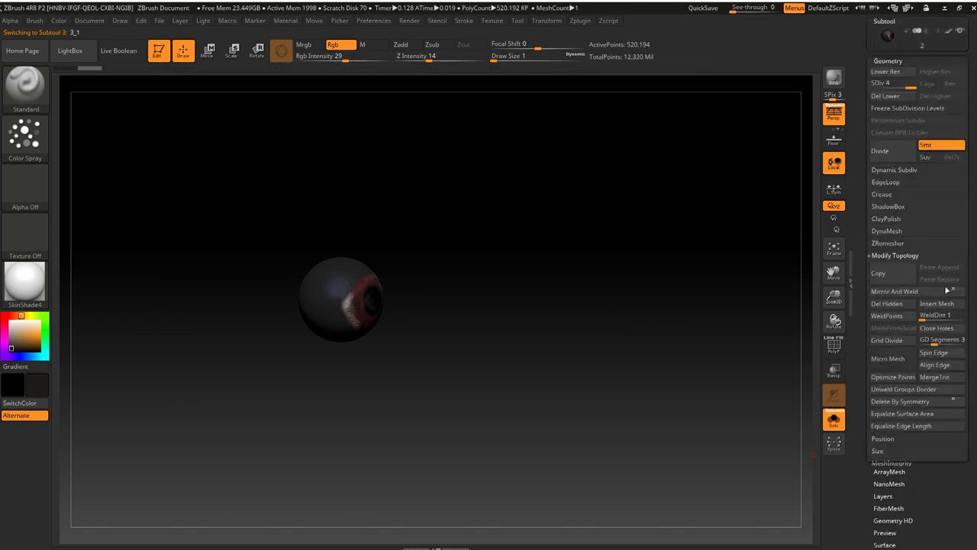
{"action": "scroll", "coordinate": [885, 477], "scroll_direction": "down", "scroll_amount": 1}
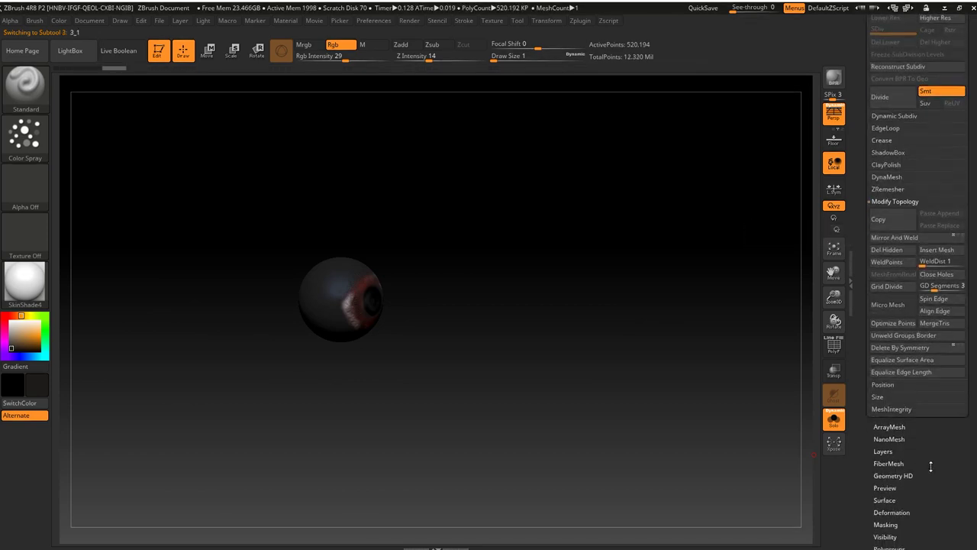
{"action": "scroll", "coordinate": [893, 474], "scroll_direction": "down", "scroll_amount": 1}
{"action": "scroll", "coordinate": [897, 472], "scroll_direction": "down", "scroll_amount": 1}
{"action": "left_click", "coordinate": [898, 473]}
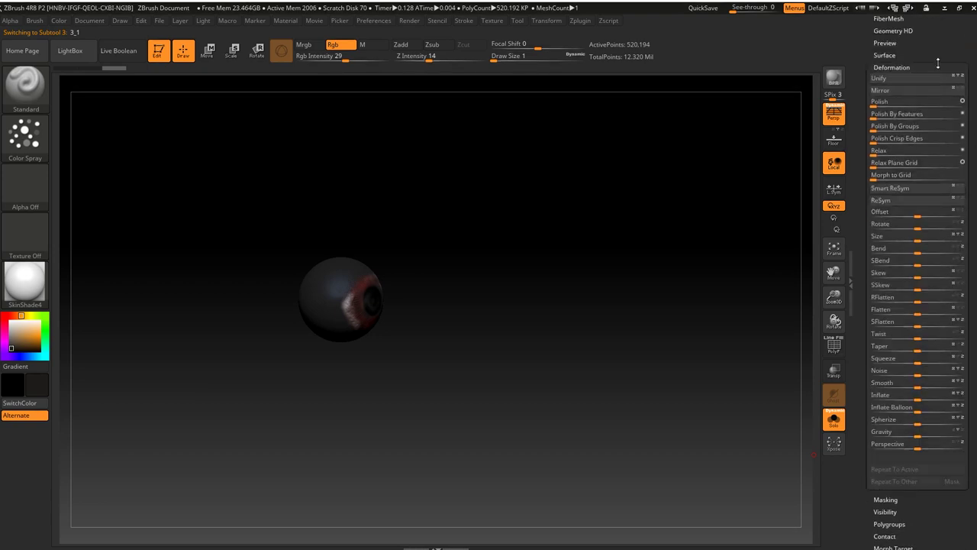
Step: Rebuild the mirrored eye's subdivision levels, raise it to SDiv 4, and merge it into the original eye
{"action": "scroll", "coordinate": [930, 94], "scroll_direction": "up", "scroll_amount": 2}
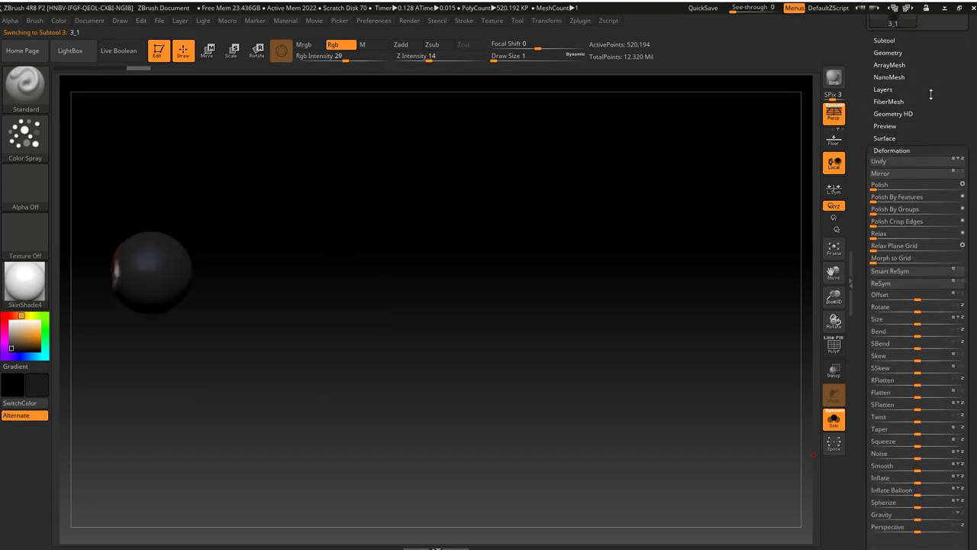
{"action": "left_click", "coordinate": [888, 53]}
{"action": "left_click", "coordinate": [885, 112]}
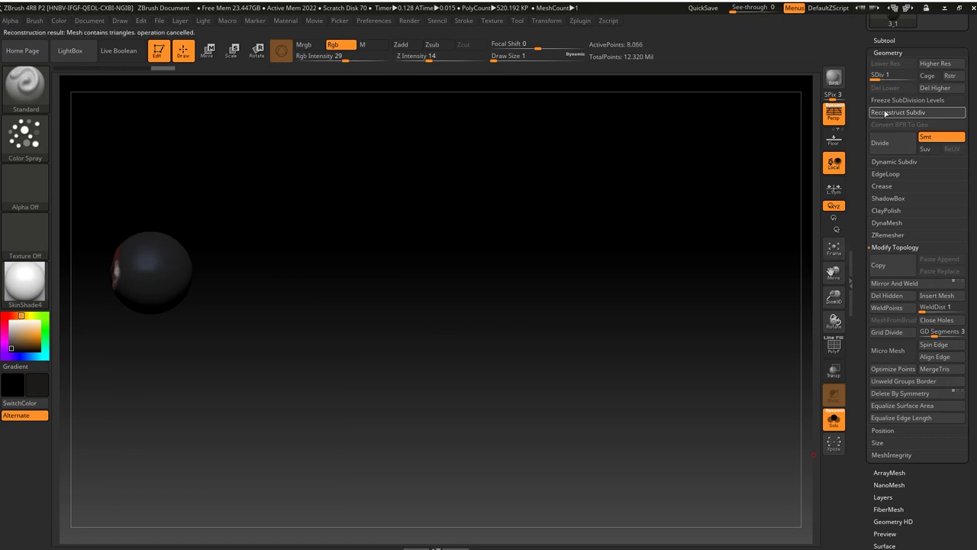
{"action": "left_click_drag", "start_coordinate": [878, 75], "coordinate": [916, 75]}
{"action": "left_click", "coordinate": [886, 41]}
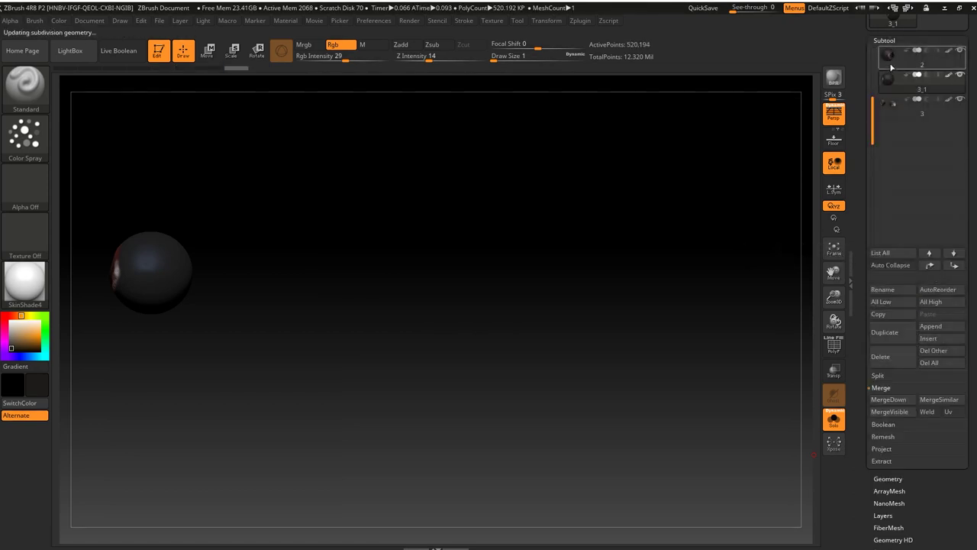
{"action": "left_click", "coordinate": [888, 399]}
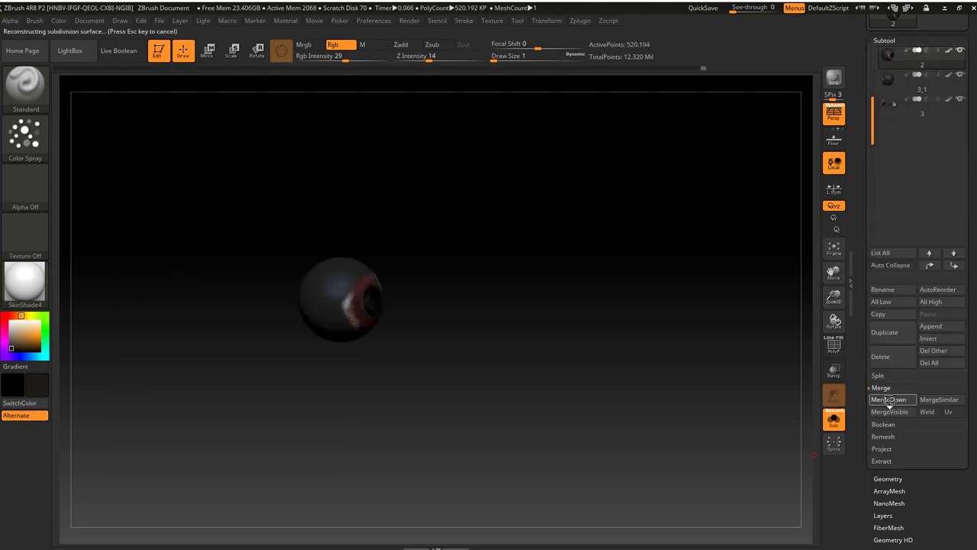
{"action": "left_click", "coordinate": [888, 467]}
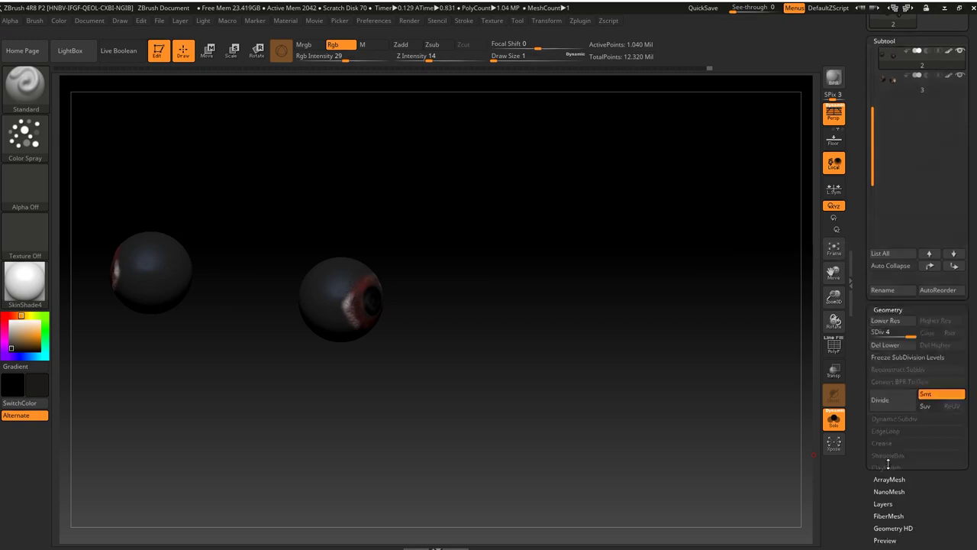
Step: Divide the merged eyes once more and turn off Solo to show all subtools
{"action": "left_click", "coordinate": [879, 145]}
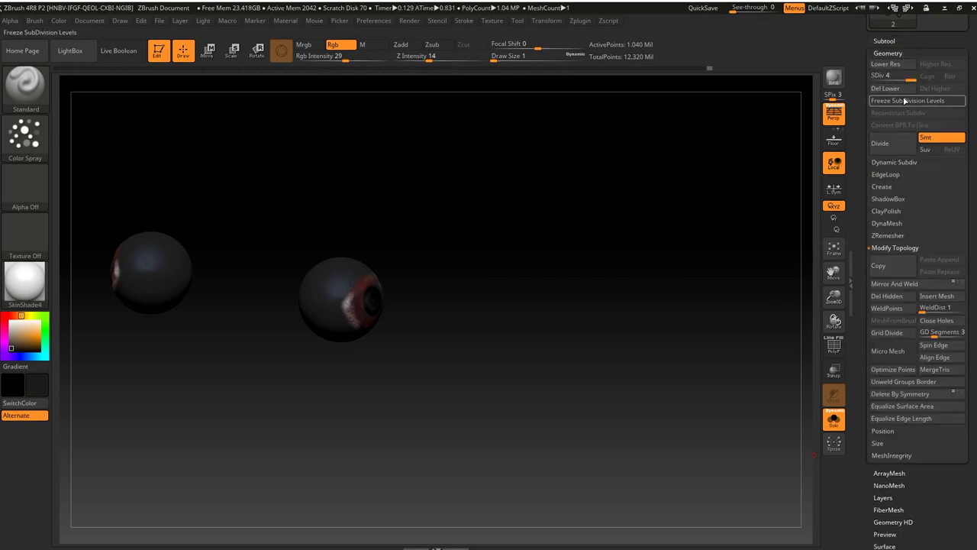
{"action": "left_click", "coordinate": [885, 42]}
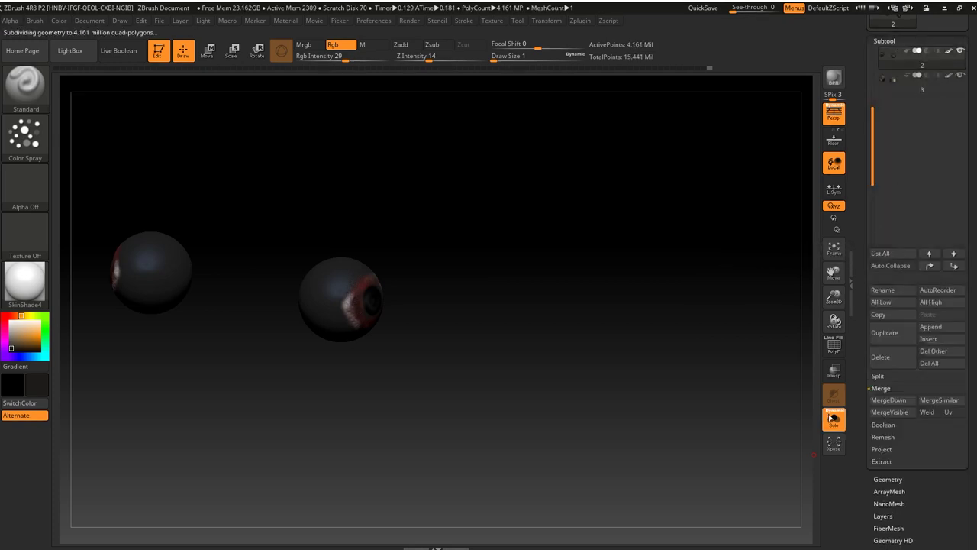
{"action": "left_click", "coordinate": [834, 418]}
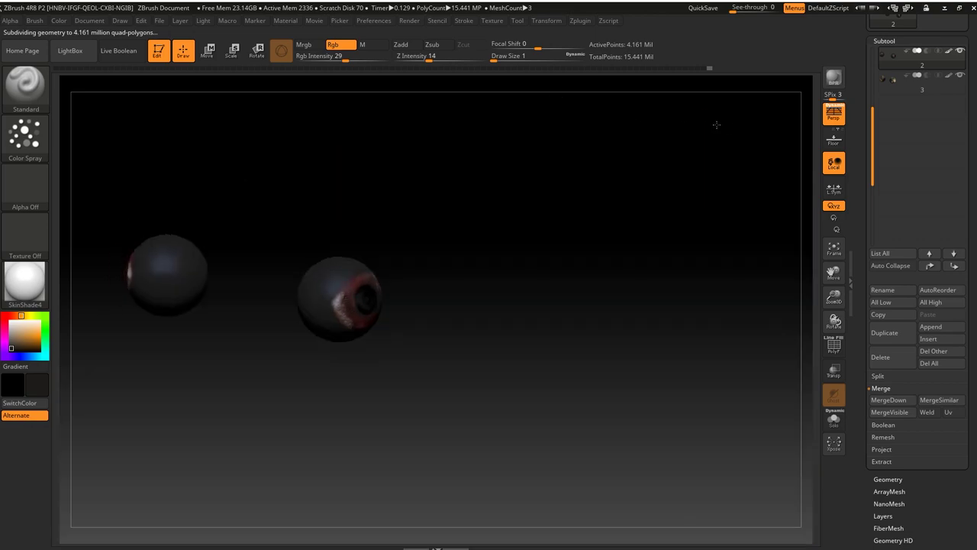
Step: Orbit and zoom around the turtle head to inspect both eyes in their sockets
{"action": "mouse_move", "coordinate": [715, 124]}
{"action": "left_mouse_down"}
{"action": "mouse_move", "coordinate": [340, 156]}
{"action": "mouse_move", "coordinate": [522, 191]}
{"action": "left_mouse_up"}
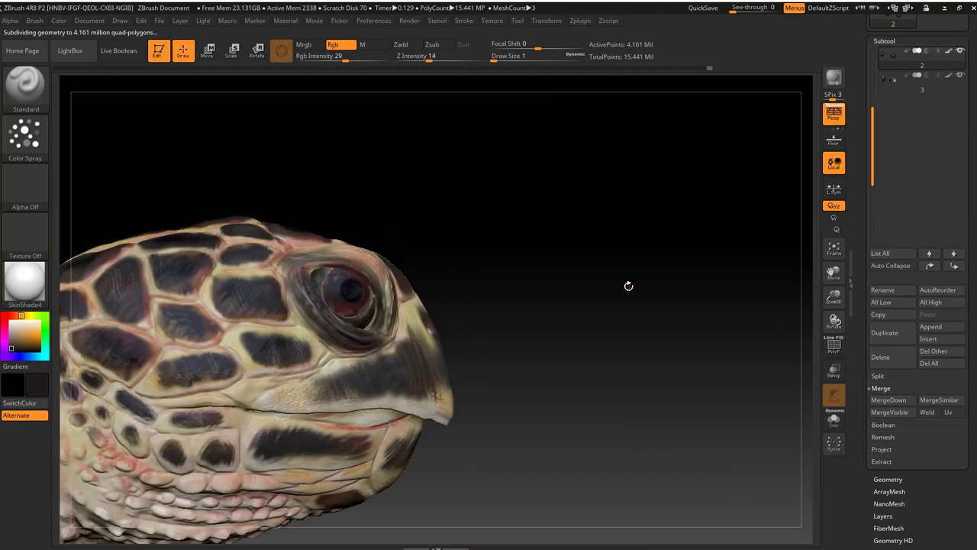
{"action": "left_click_drag", "start_coordinate": [659, 292], "coordinate": [584, 286]}
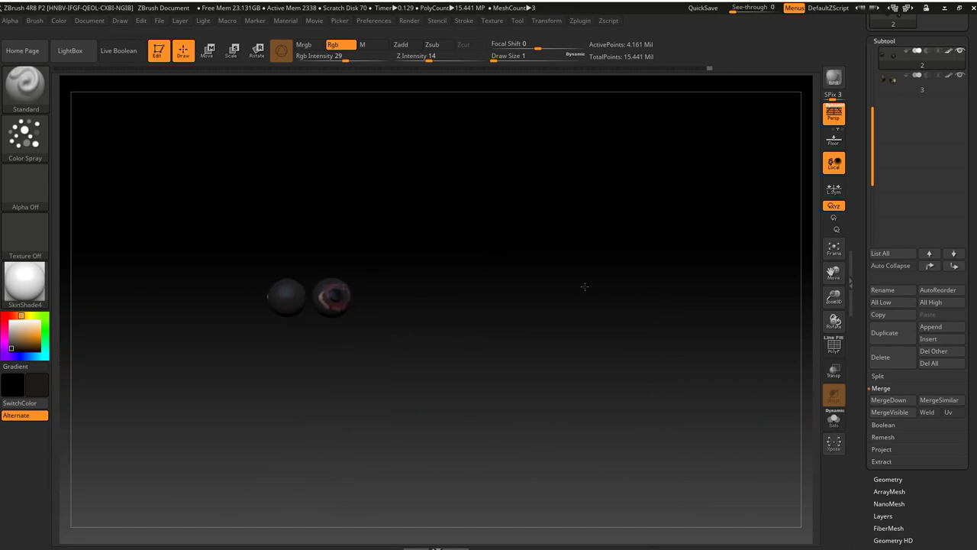
{"action": "left_click_drag", "start_coordinate": [474, 184], "coordinate": [461, 171]}
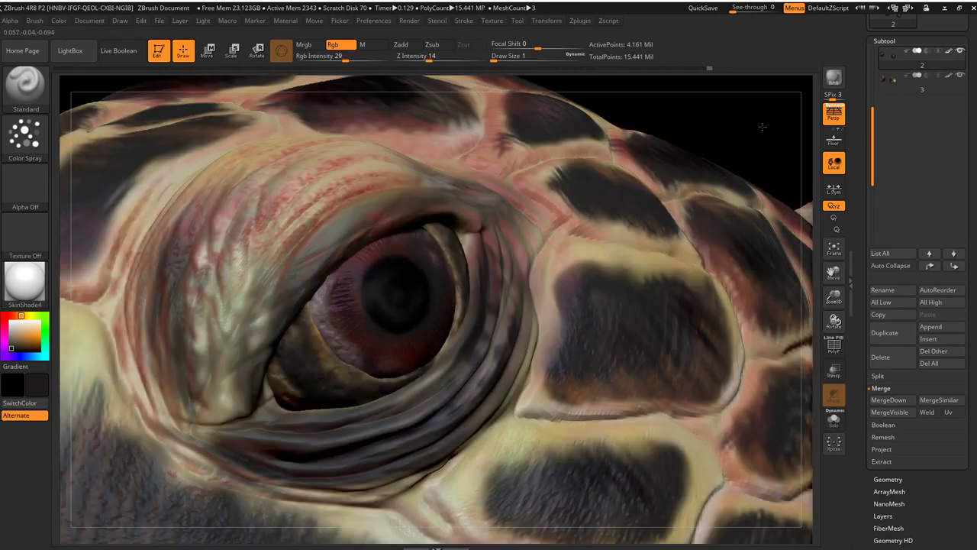
{"action": "left_click_drag", "start_coordinate": [762, 126], "coordinate": [529, 169]}
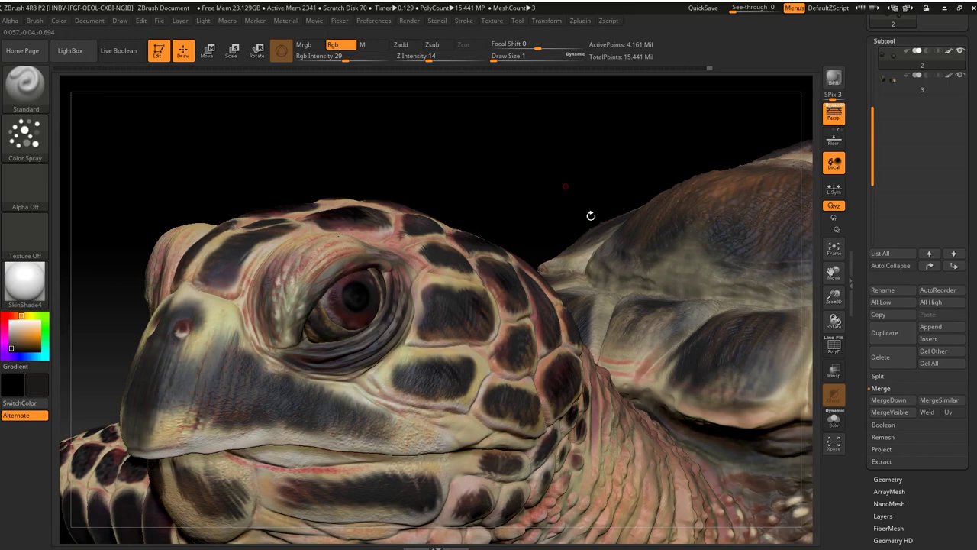
{"action": "scroll", "coordinate": [916, 229], "scroll_direction": "up", "scroll_amount": 2}
{"action": "left_click_drag", "start_coordinate": [970, 281], "coordinate": [951, 296]}
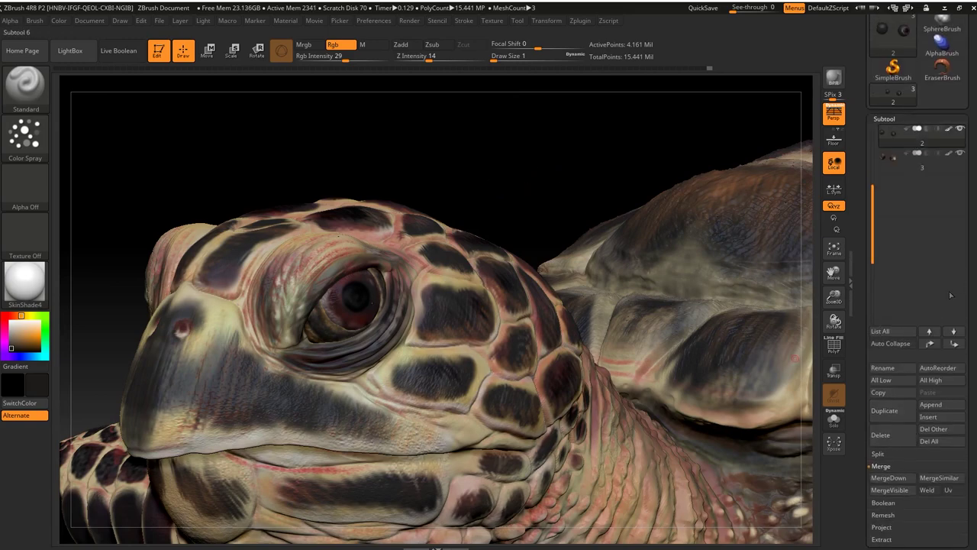